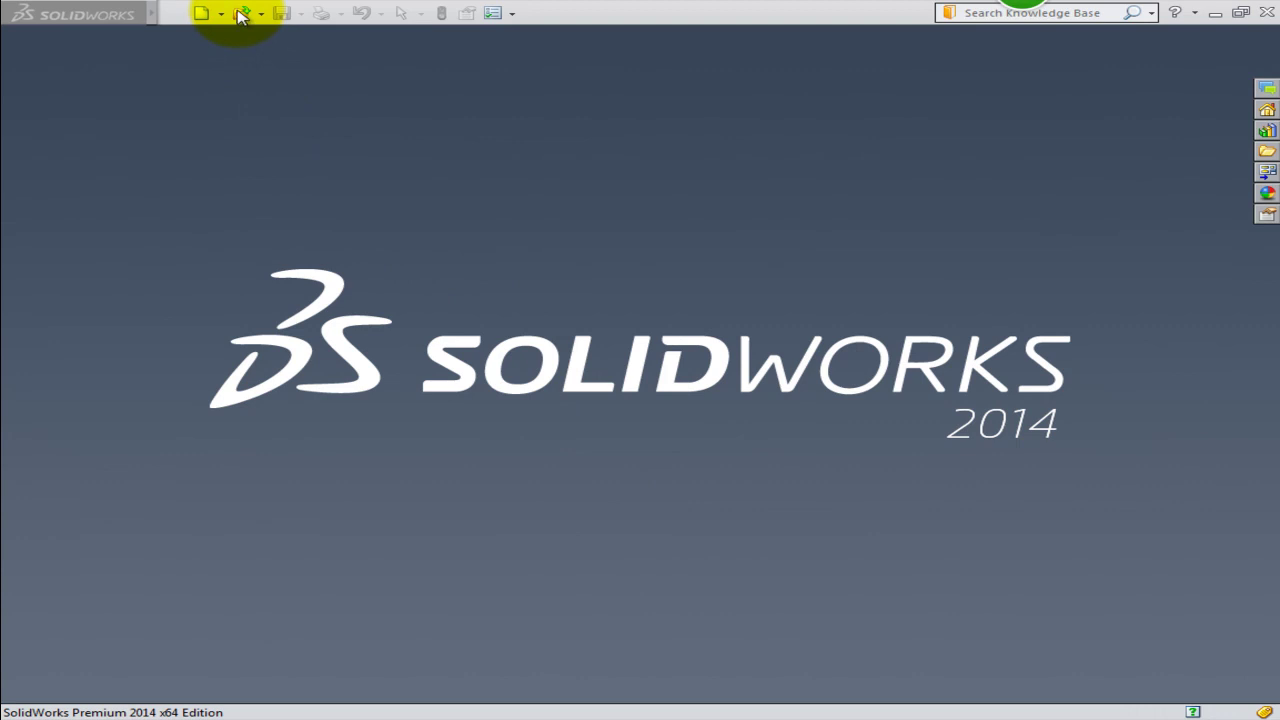
Create a new assembly and insert Bolling-base as a fixed component at the origin.
left_click(201, 13)
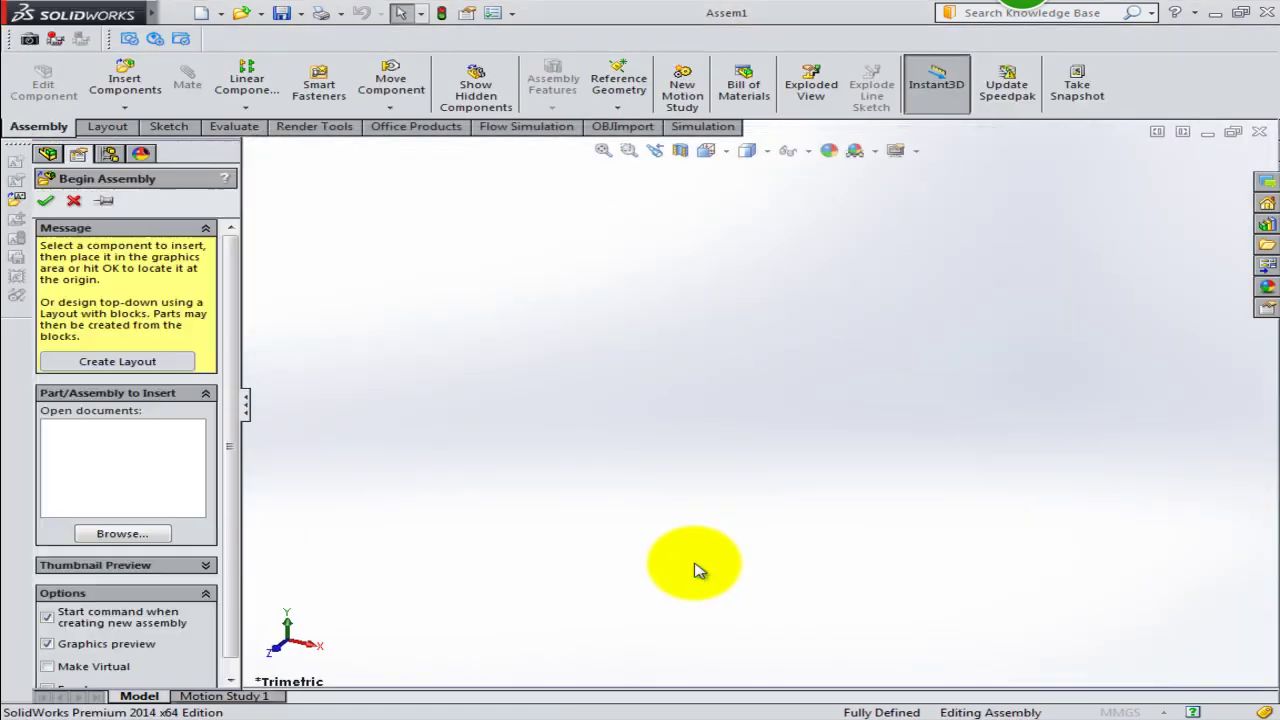
left_click(160, 533)
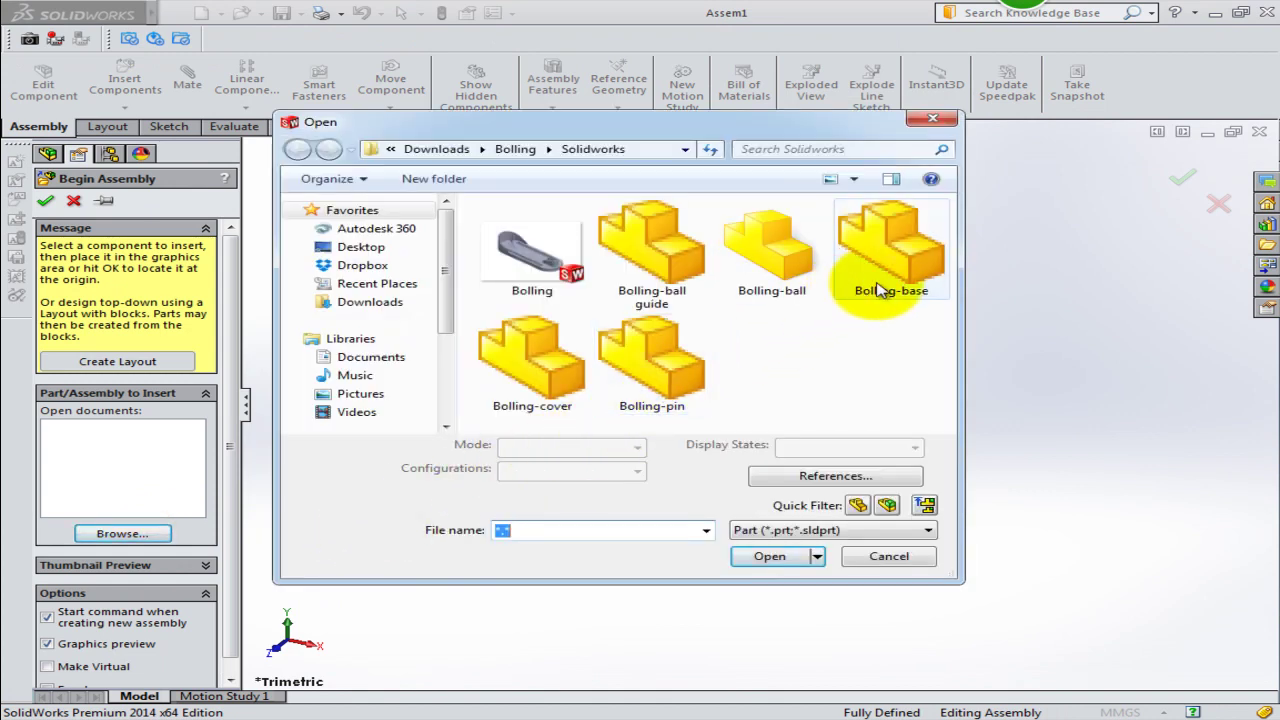
left_click(877, 289)
left_click(770, 556)
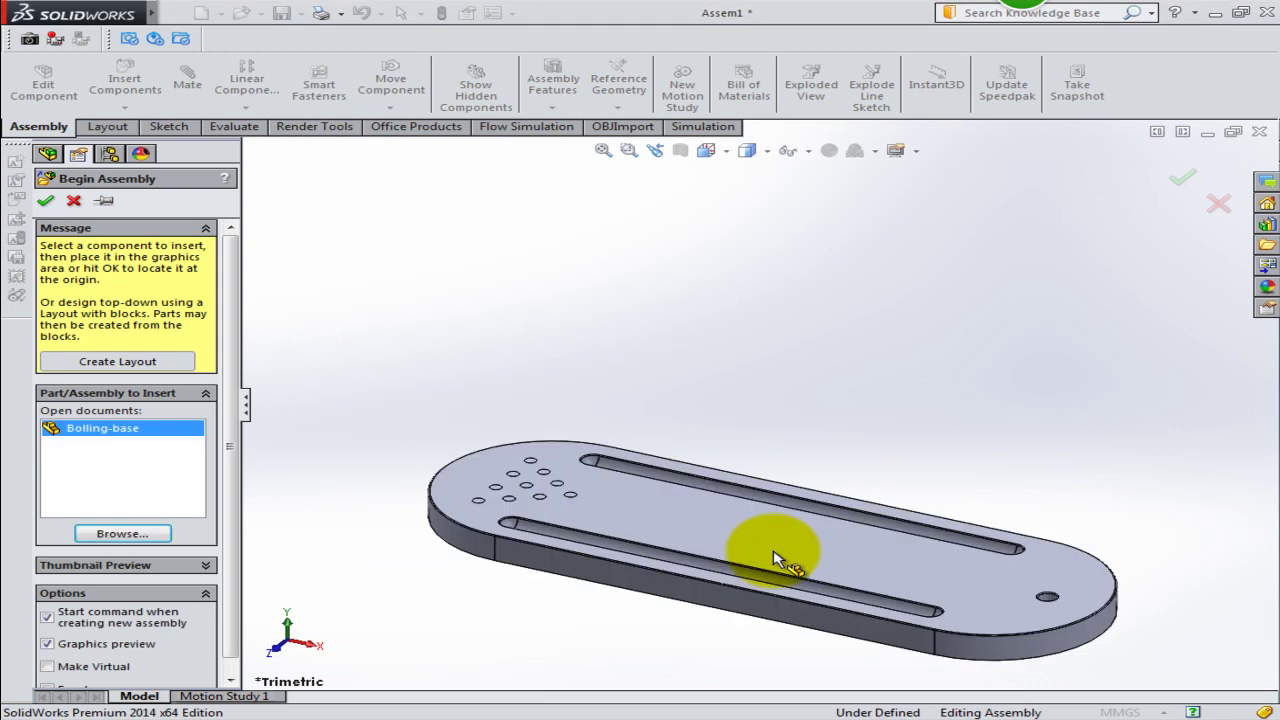
left_click(762, 428)
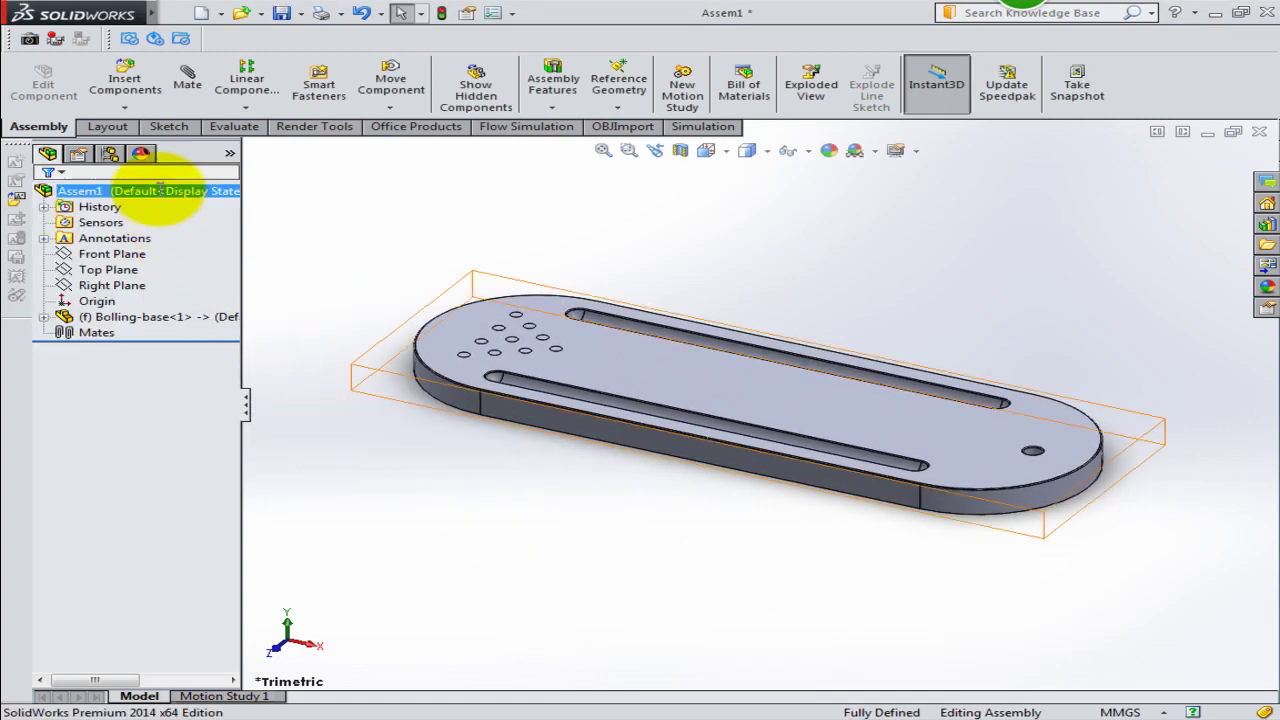
Insert the Bolling-cover part beside the base plate.
left_click(138, 114)
left_click(141, 126)
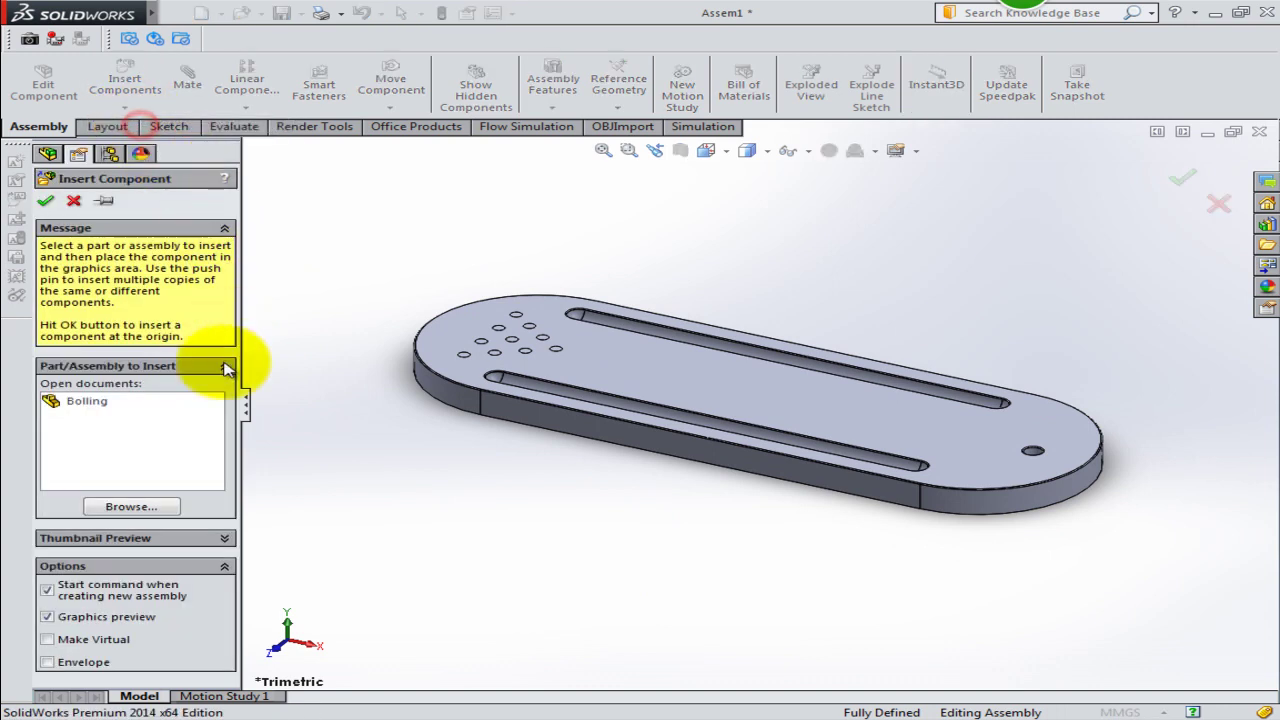
left_click(160, 507)
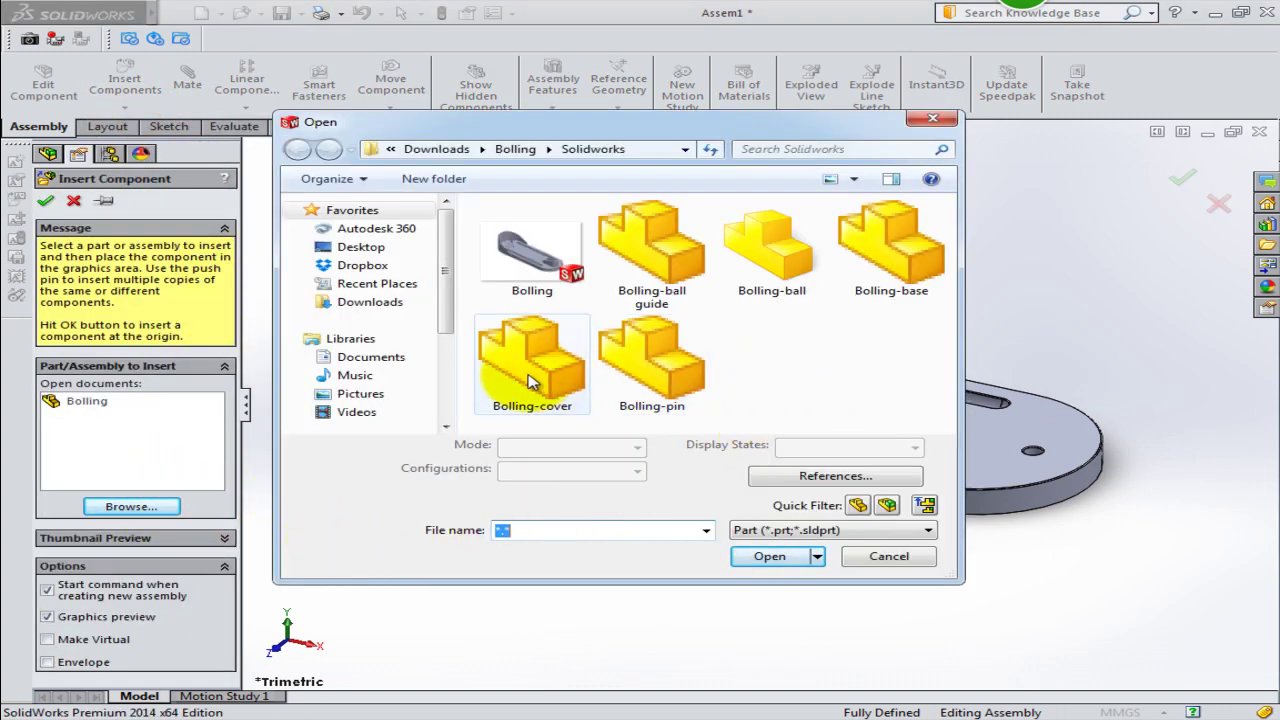
left_click(765, 556)
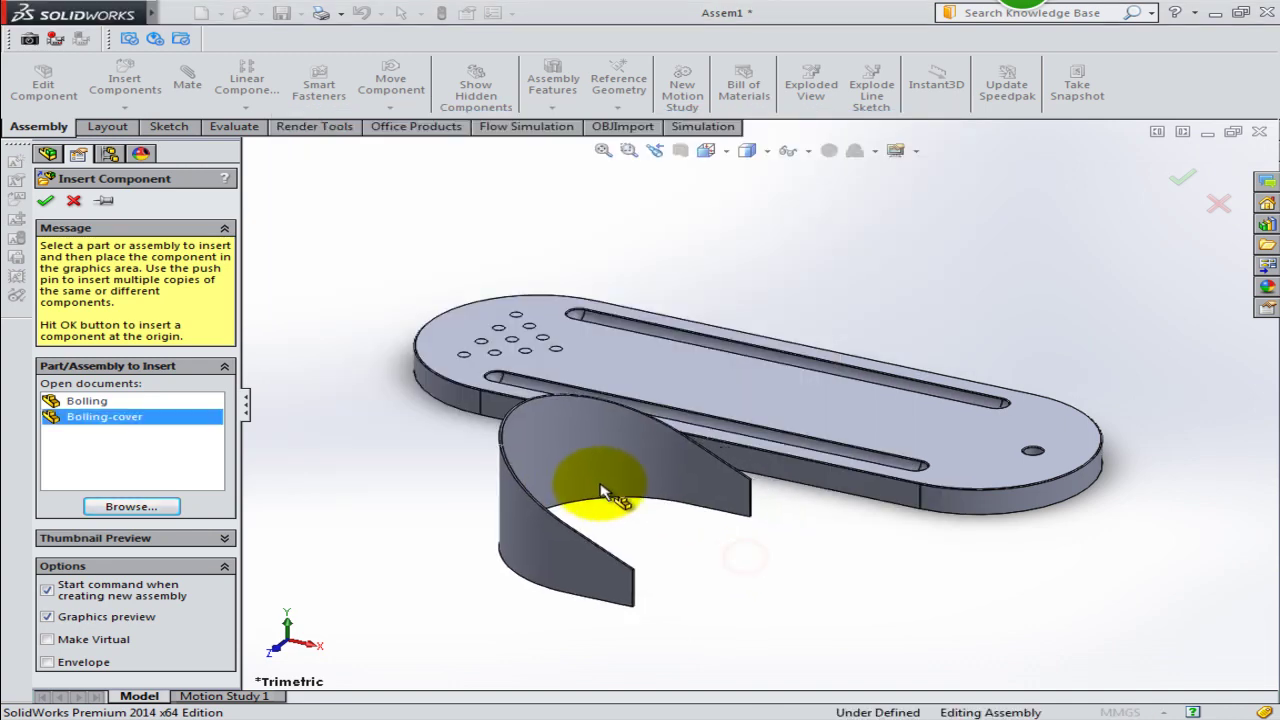
left_click(396, 350)
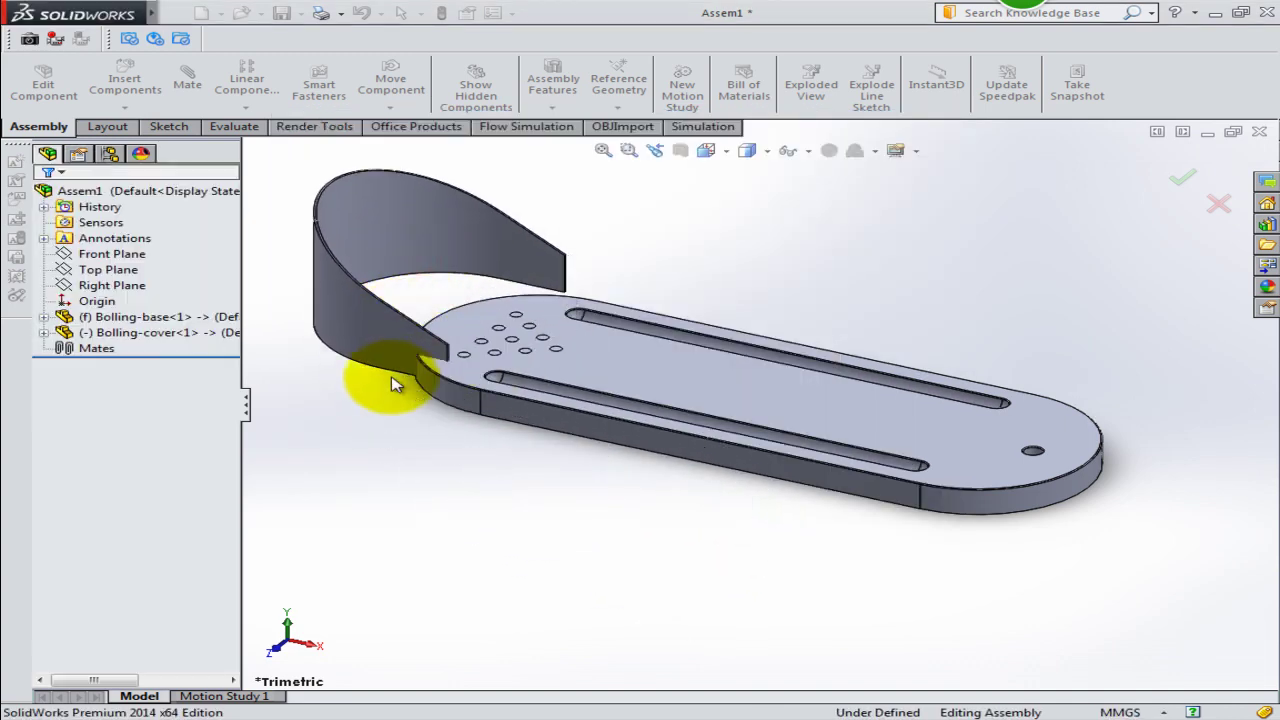
Add a tangent mate between the cover's inner curved face and the plate's rounded end.
left_click(185, 97)
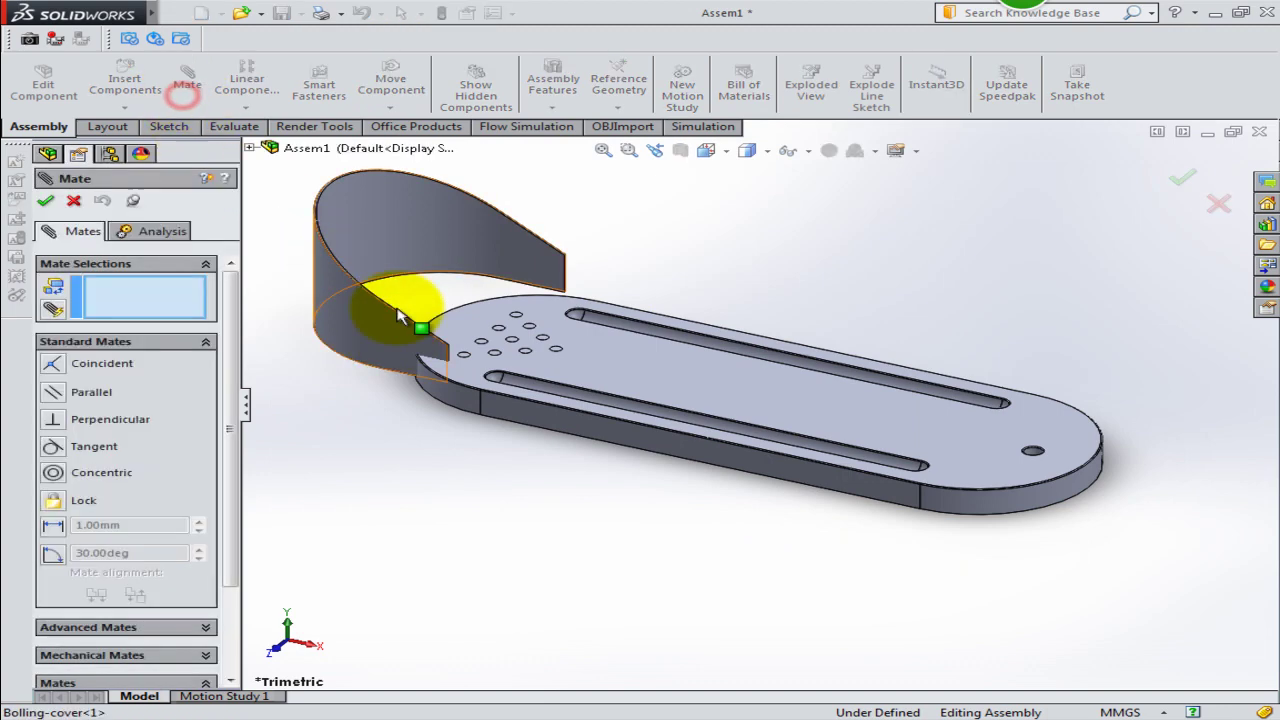
left_click(388, 252)
middle_click_drag(390, 258, 413, 322)
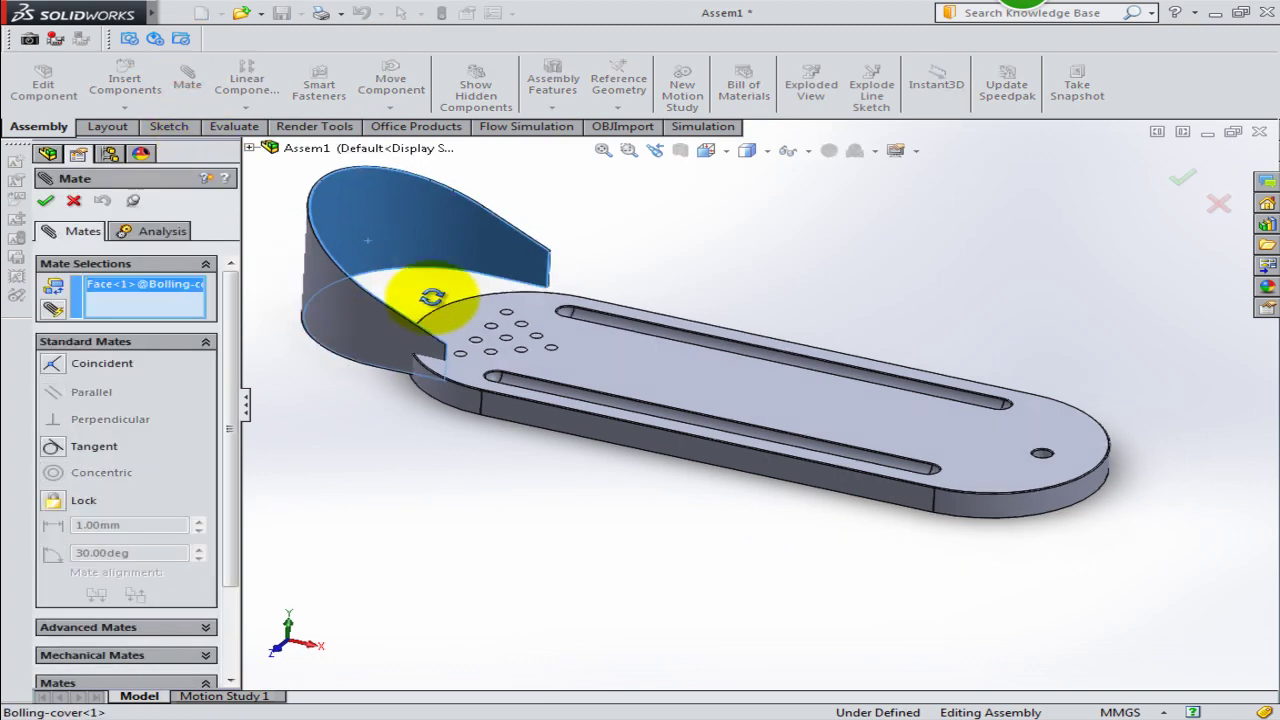
left_click(413, 322)
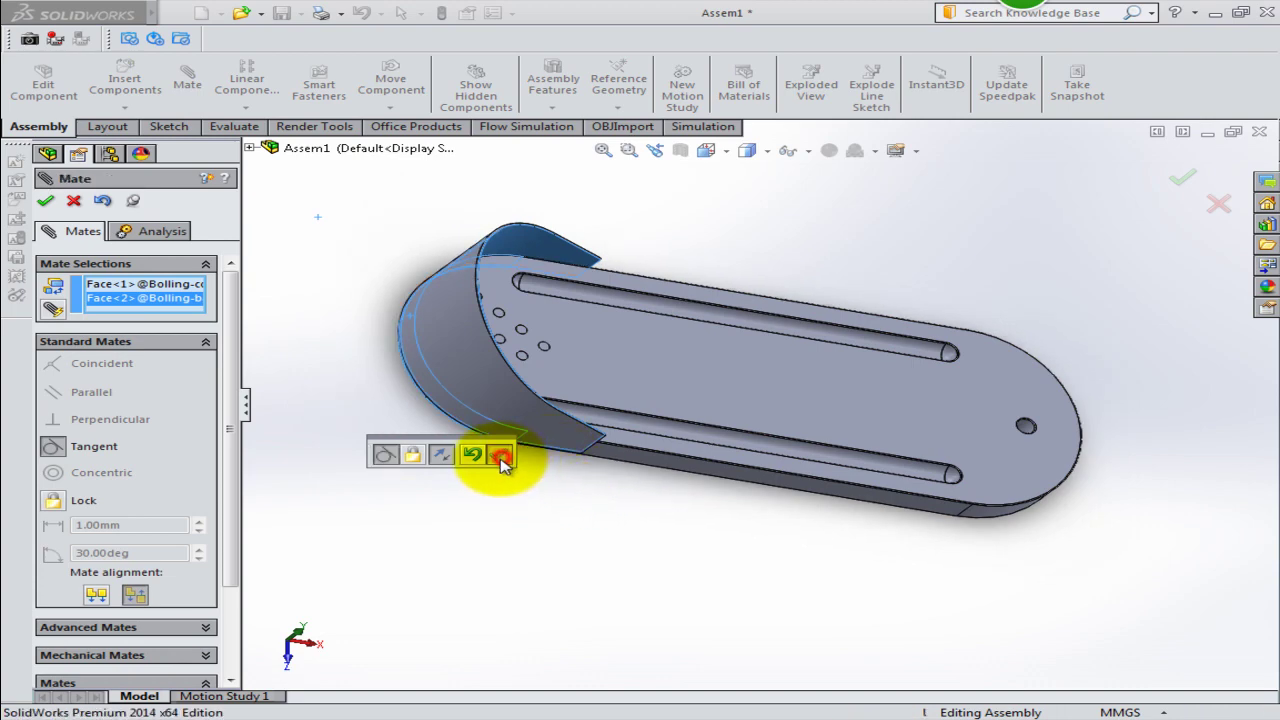
left_click(502, 458)
Add a second tangent mate between the cover's edge face and the plate face, then close Mate.
mouse_move(500, 490)
middle_mouse_down()
mouse_move(543, 294)
mouse_move(560, 316)
middle_mouse_up()
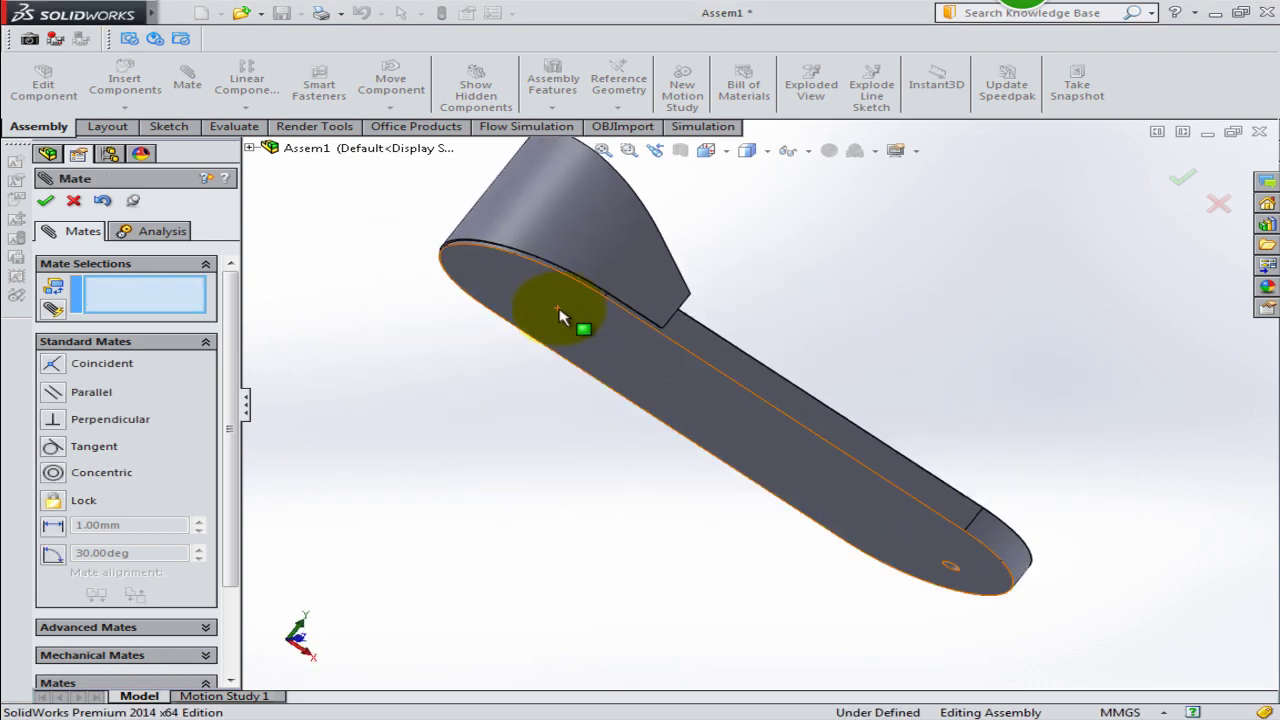
scroll(560, 316, "down", 2)
scroll(580, 291, "down", 2)
scroll(586, 320, "down", 2)
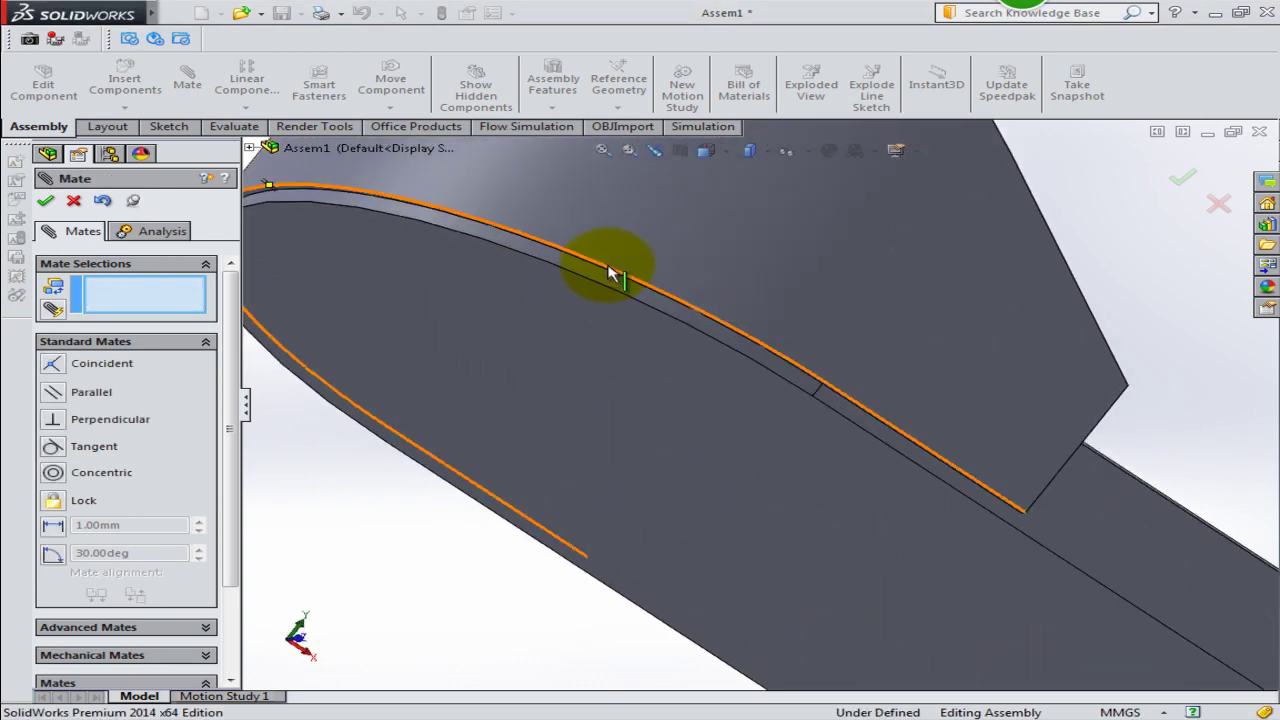
scroll(600, 295, "down", 2)
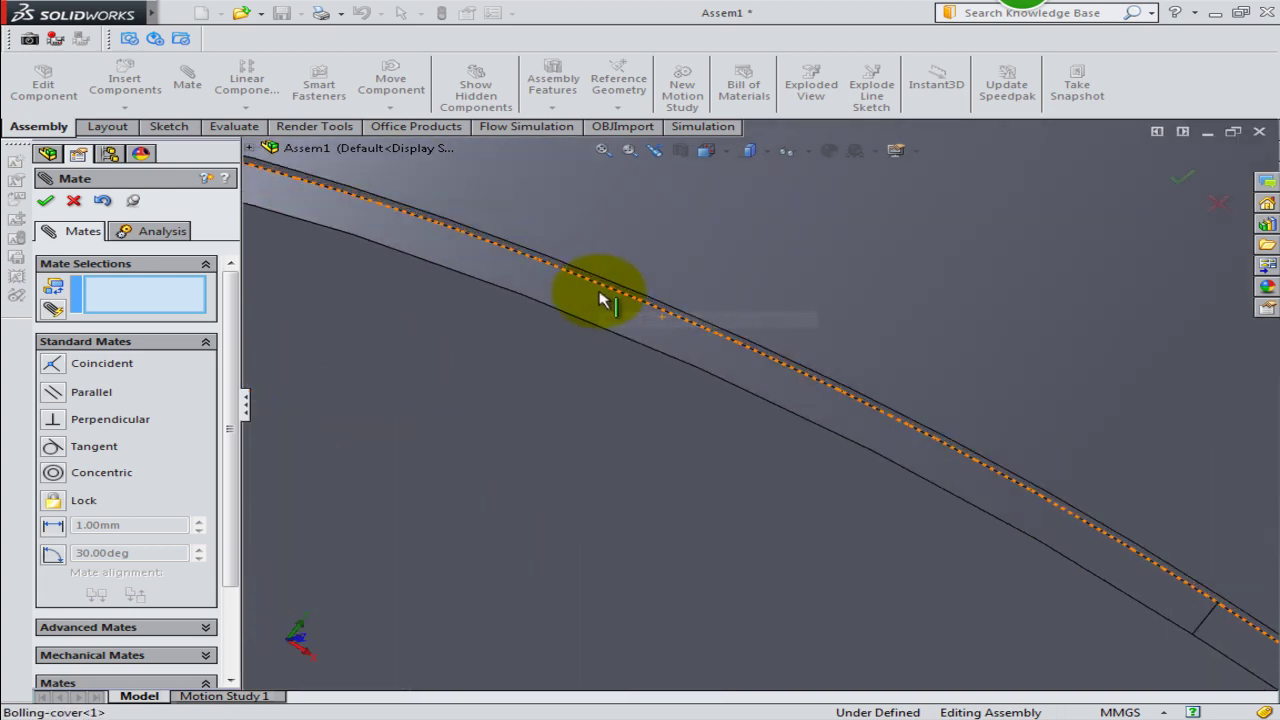
mouse_move(623, 306)
middle_mouse_down()
mouse_move(624, 270)
mouse_move(630, 288)
middle_mouse_up()
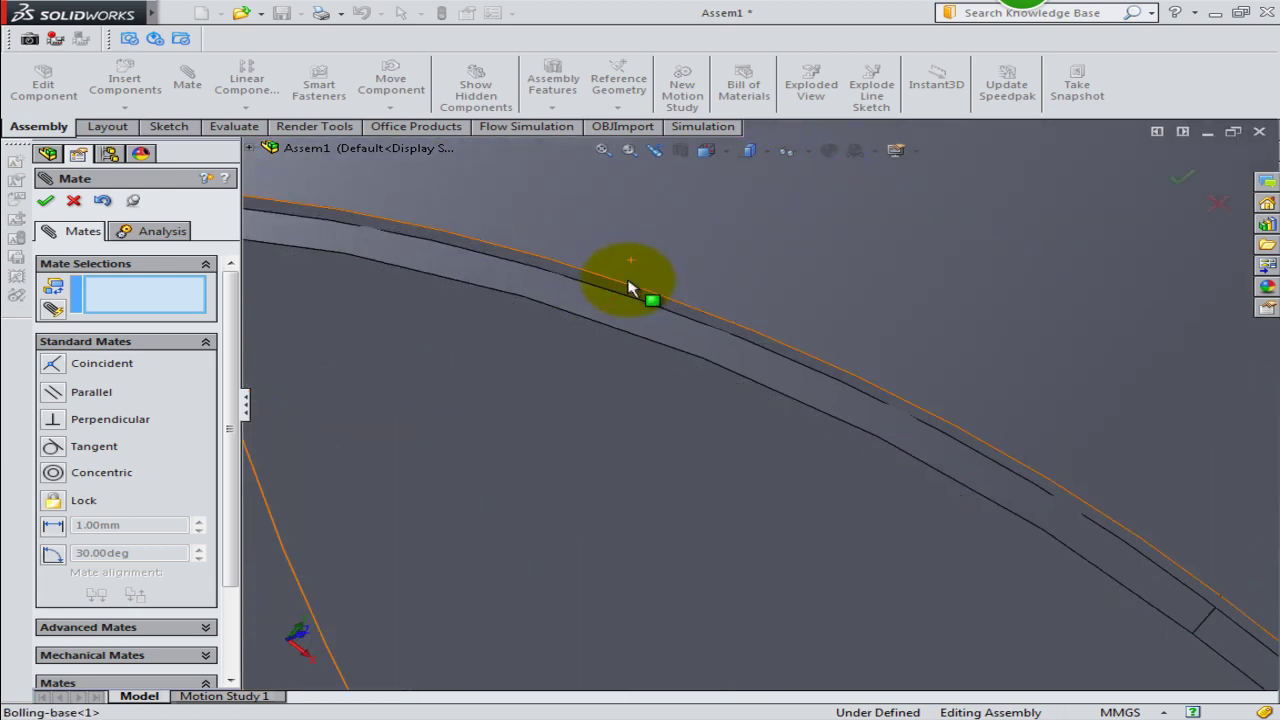
left_click(623, 290)
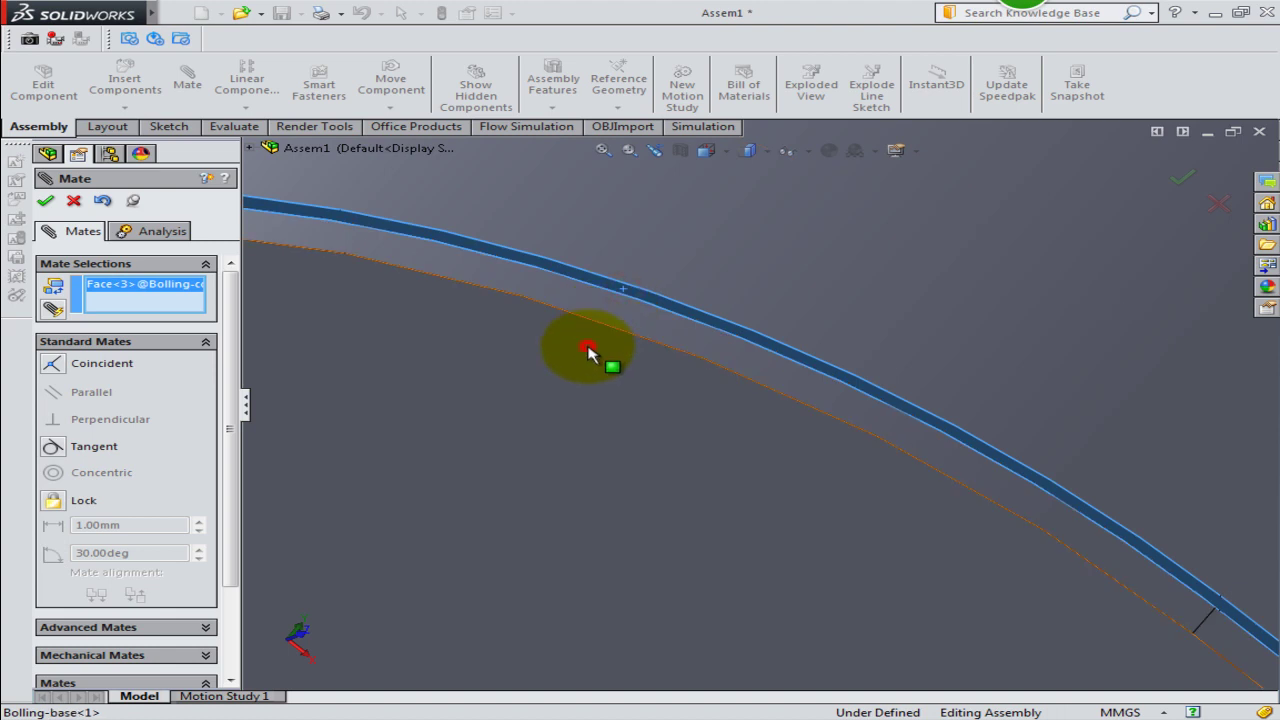
left_click(586, 346)
left_click(545, 490)
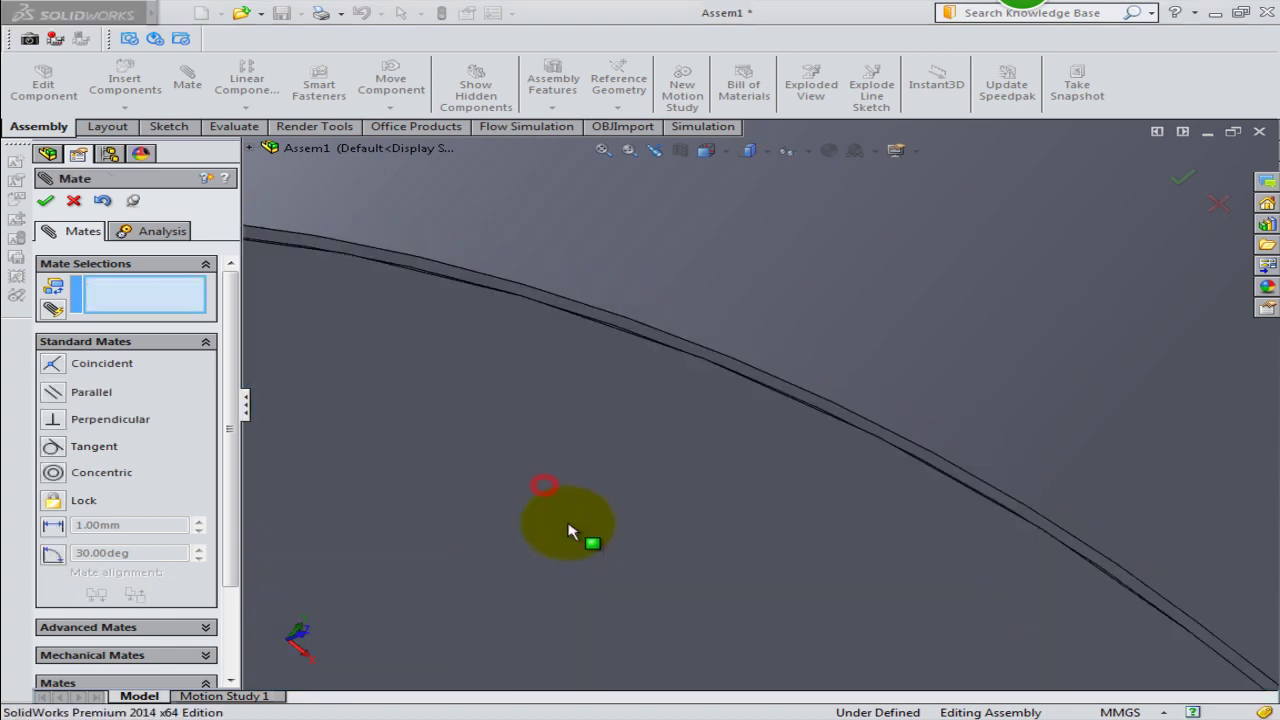
scroll(589, 535, "up", 3)
scroll(589, 535, "up", 3)
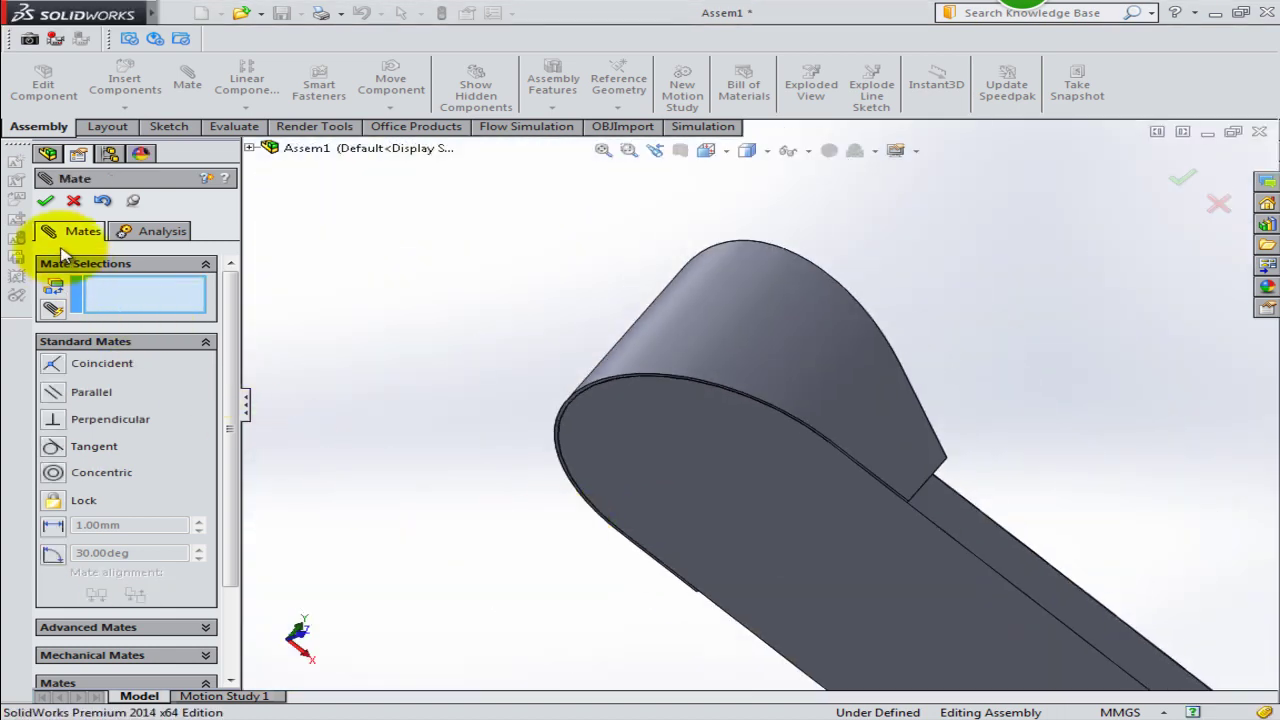
left_click(45, 201)
Orbit and zoom out to view the whole assembly.
mouse_move(514, 506)
middle_mouse_down()
mouse_move(377, 553)
mouse_move(1100, 686)
middle_mouse_up()
scroll(971, 594, "down", 3)
scroll(909, 509, "down", 3)
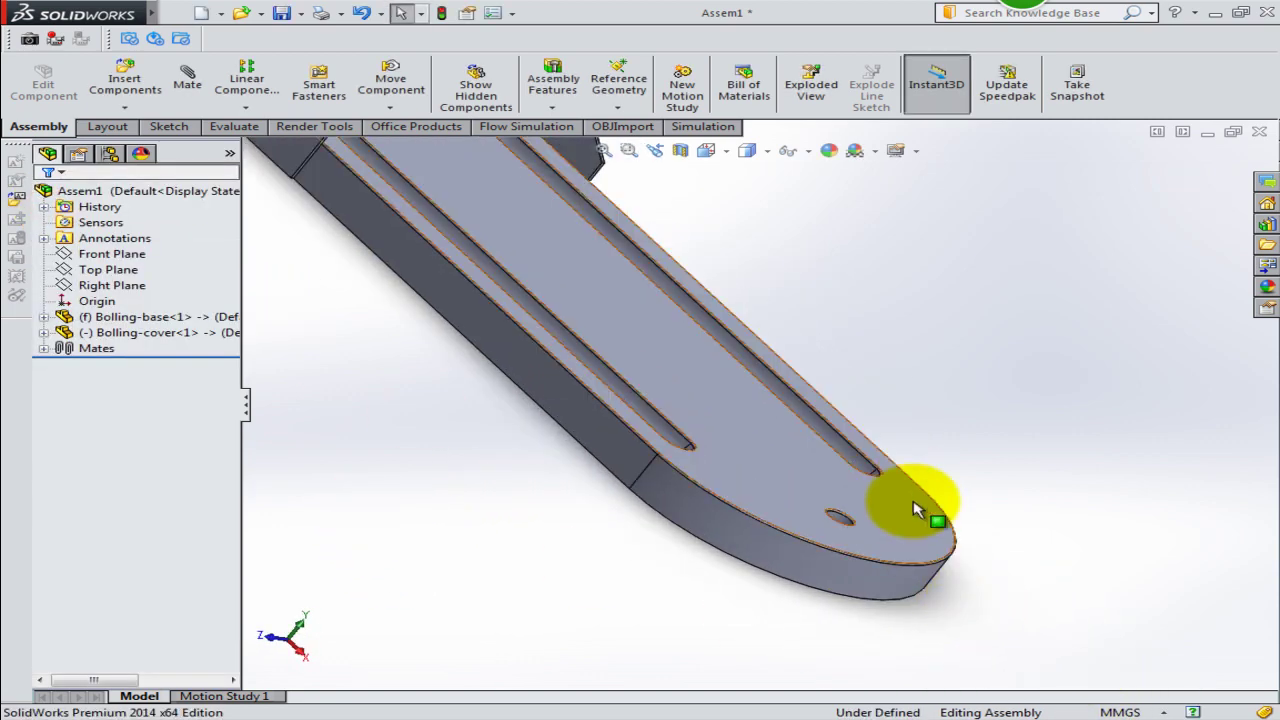
scroll(912, 441, "down", 2)
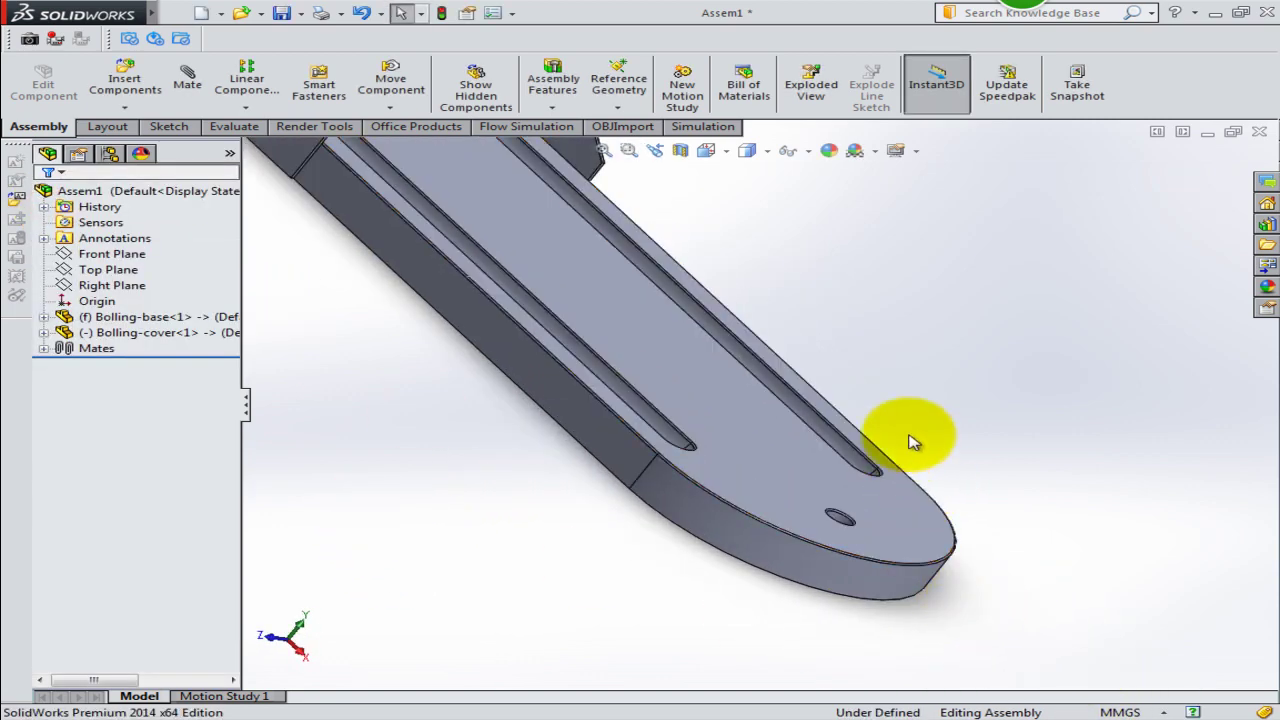
Insert the Bolling-ball guide part near the plate's end.
left_click(132, 107)
left_click(150, 125)
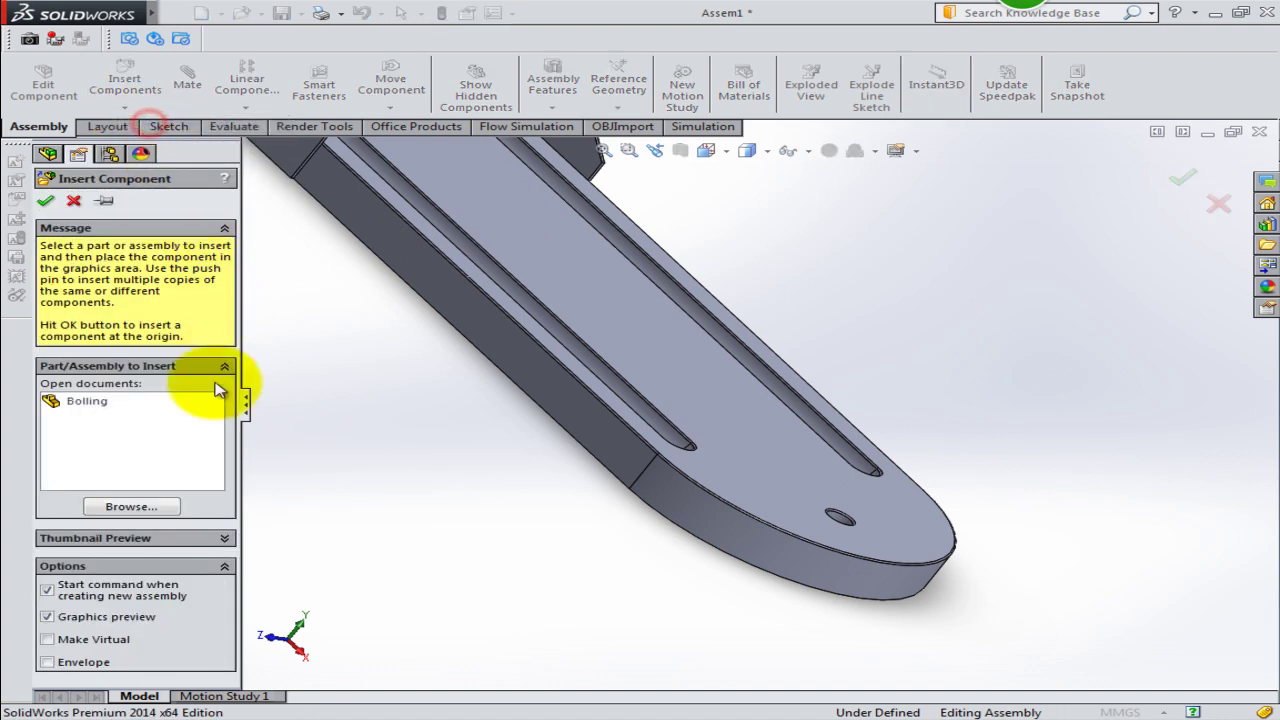
left_click(168, 502)
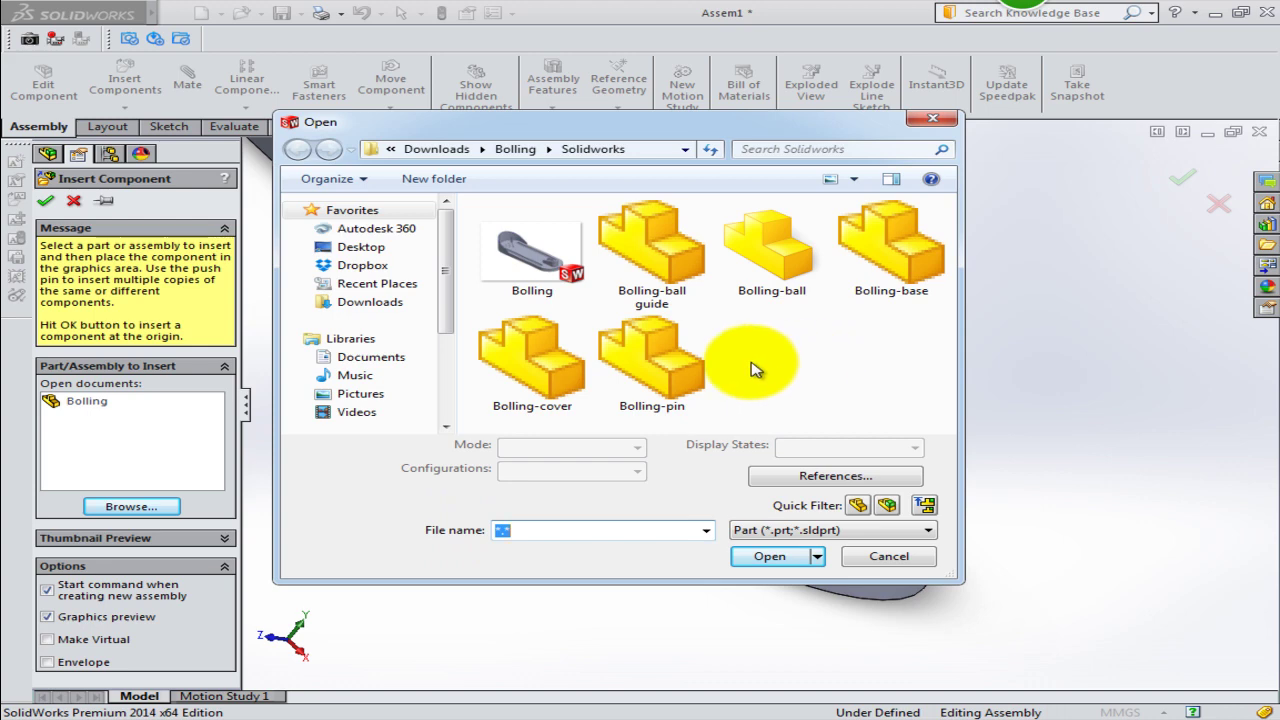
left_click(650, 290)
left_click(762, 555)
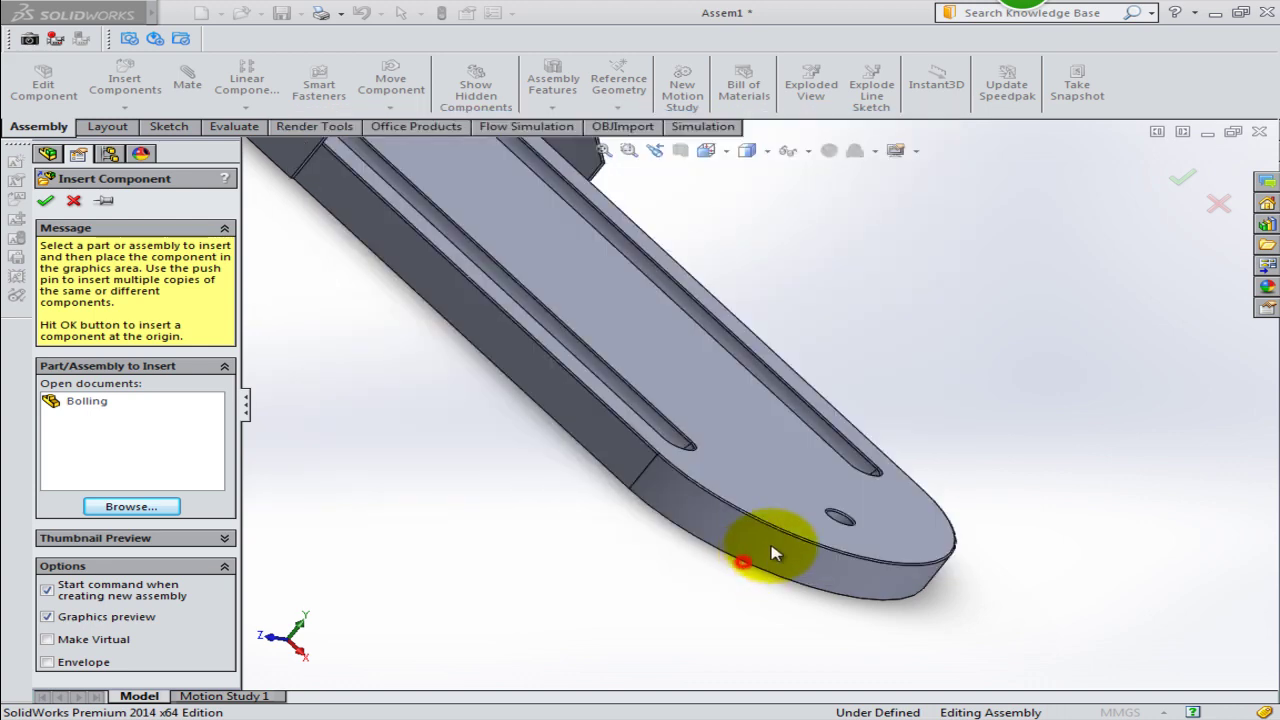
left_click(940, 368)
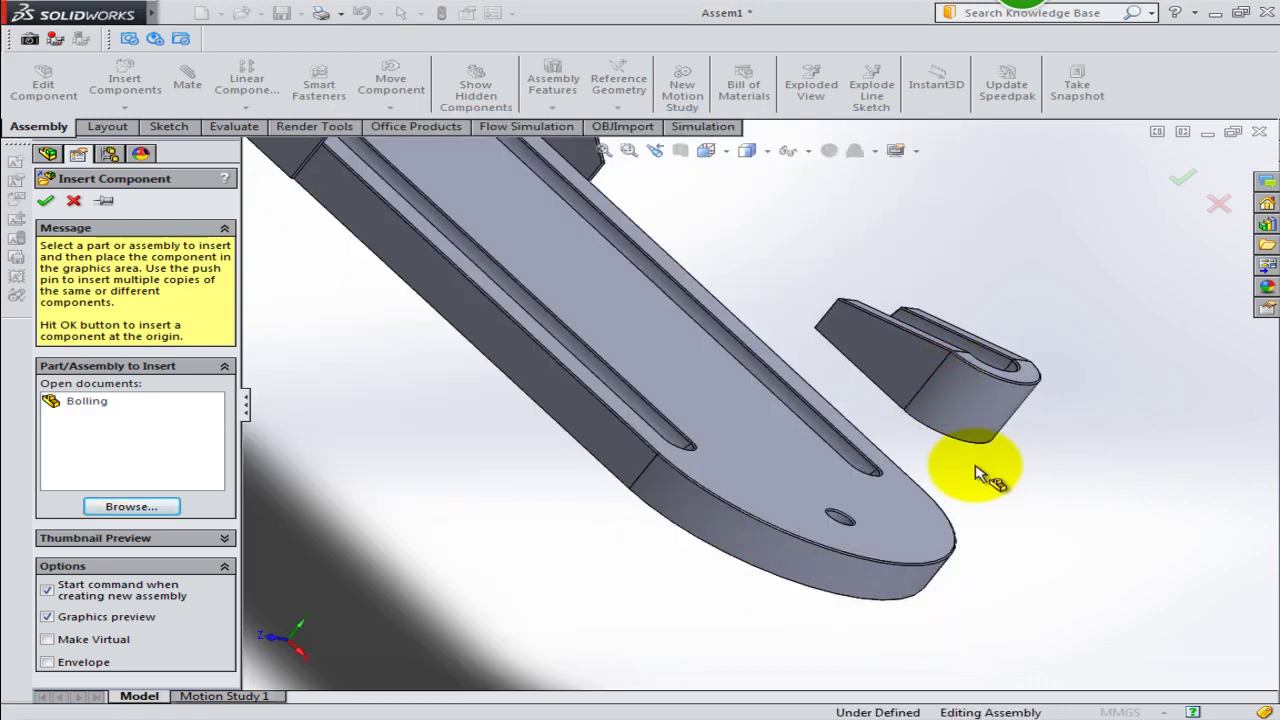
Mate the ball guide's hole edge concentric with the base's hole edge.
left_click(183, 90)
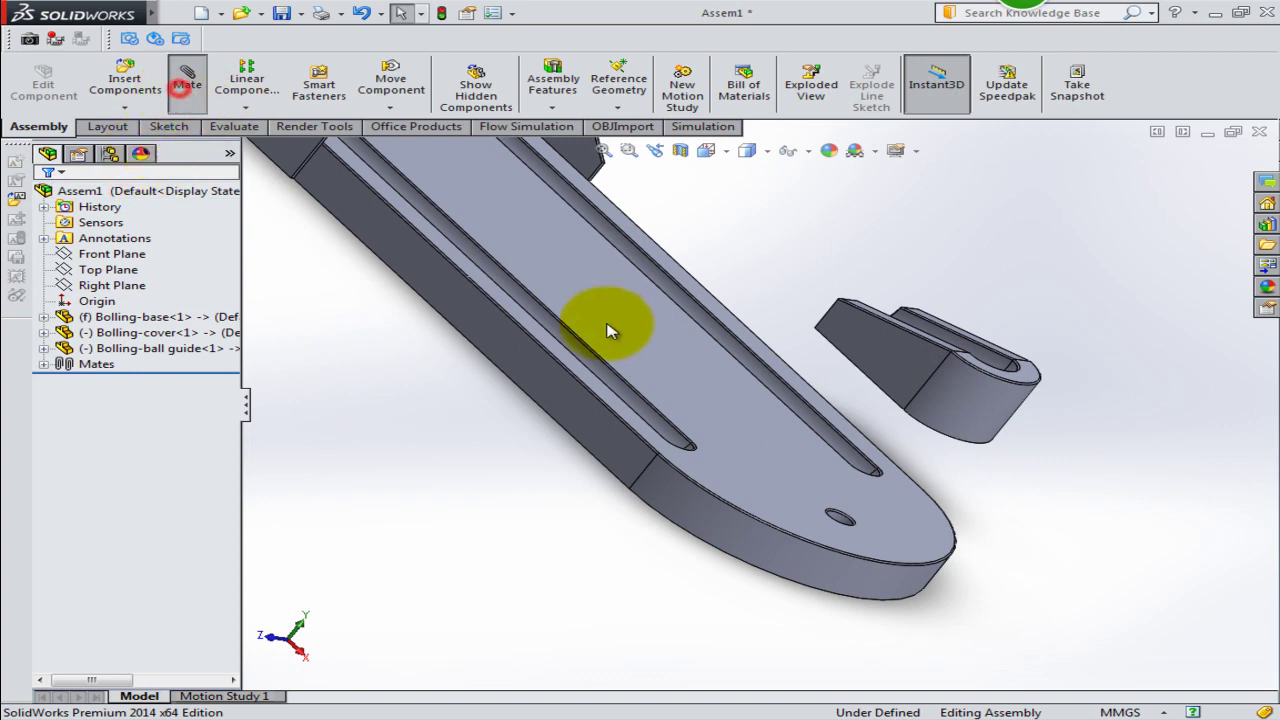
mouse_move(871, 420)
middle_mouse_down()
mouse_move(905, 317)
mouse_move(886, 357)
mouse_move(957, 457)
middle_mouse_up()
scroll(868, 410, "down", 3)
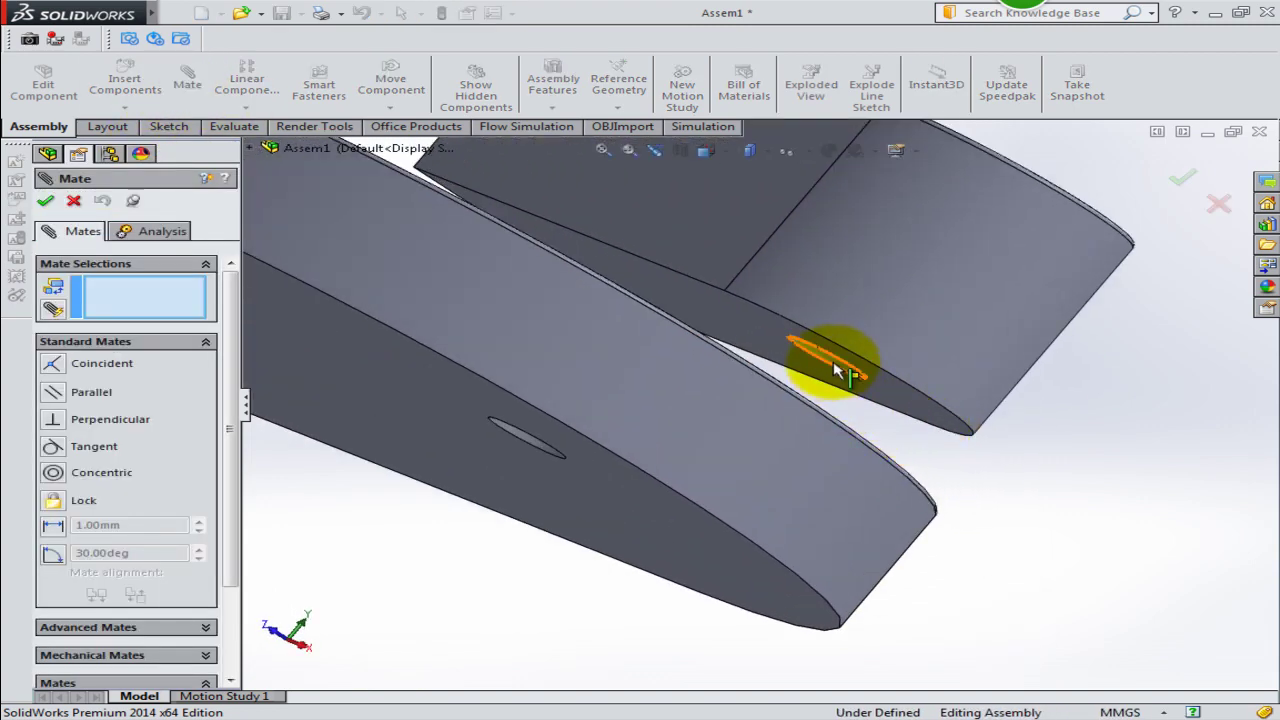
left_click(832, 372)
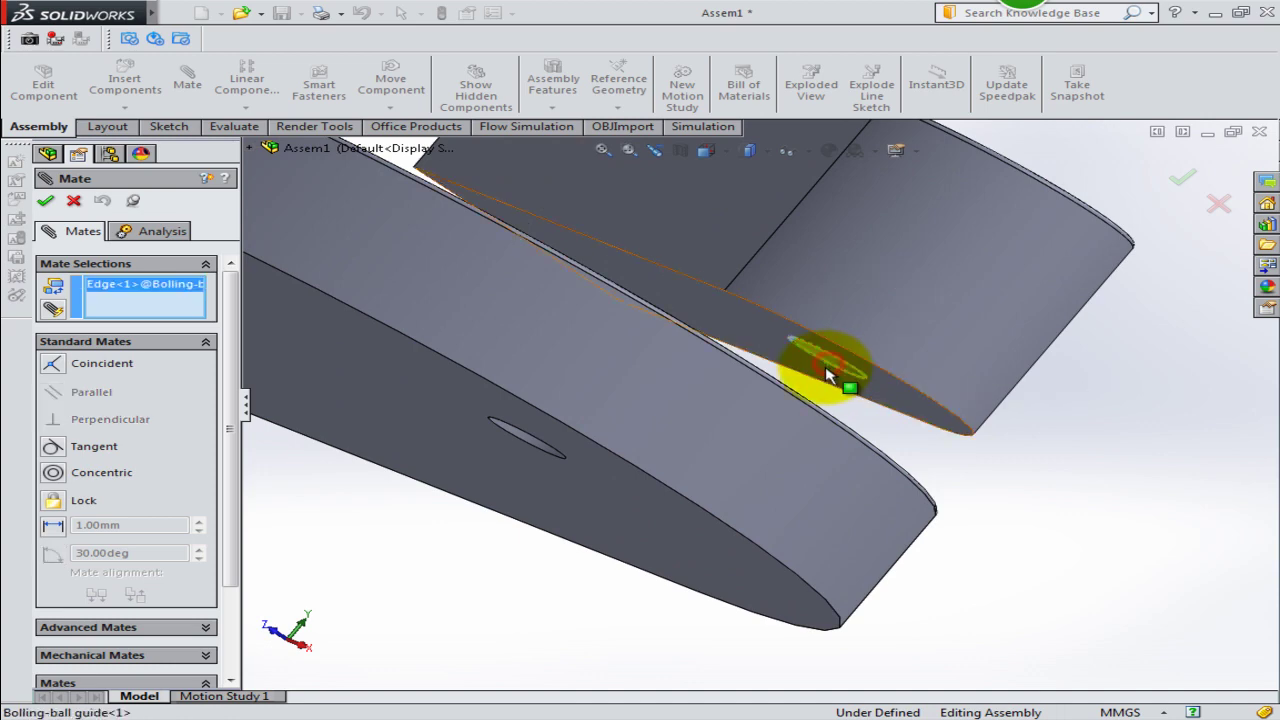
mouse_move(834, 374)
middle_mouse_down()
mouse_move(786, 508)
mouse_move(630, 636)
middle_mouse_up()
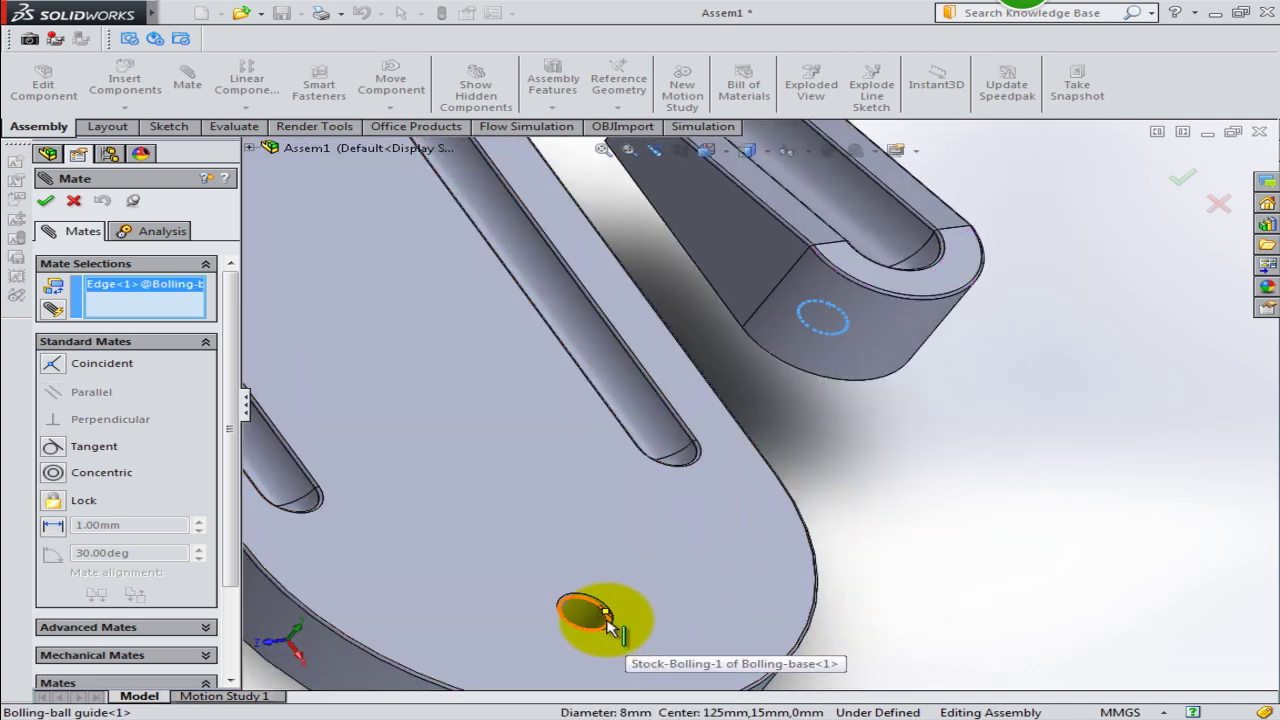
left_click(614, 628)
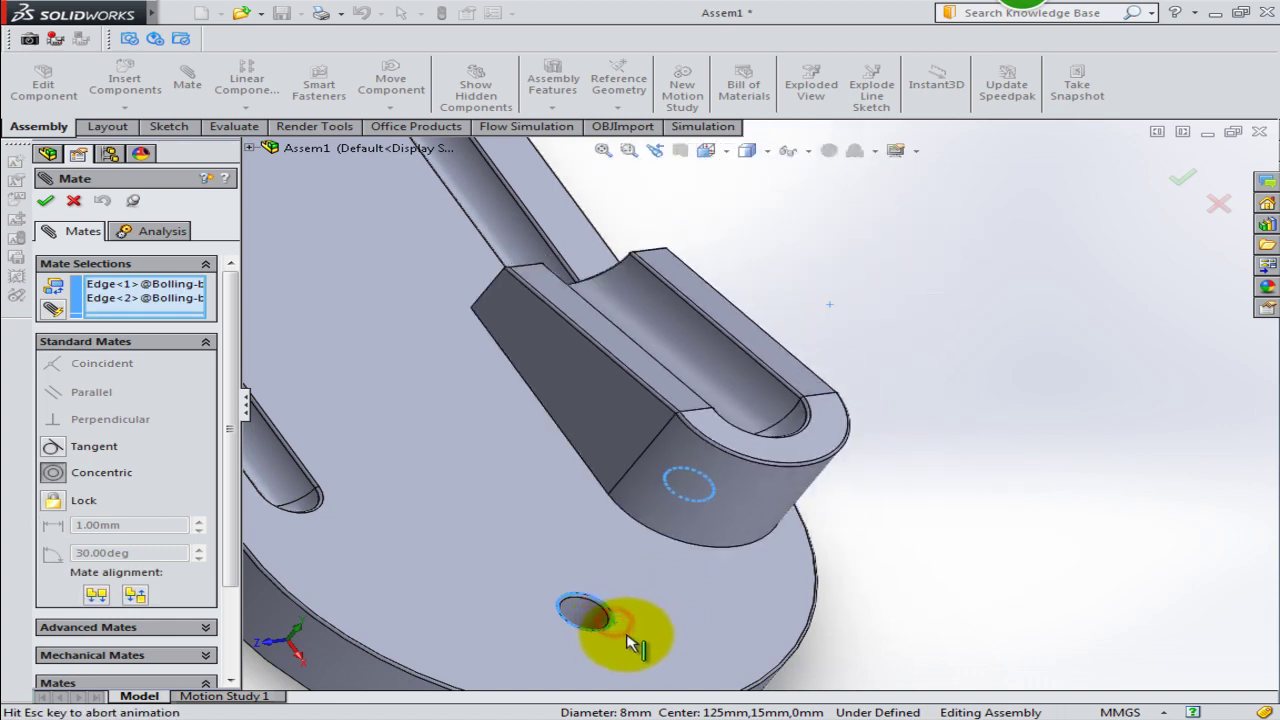
left_click(829, 655)
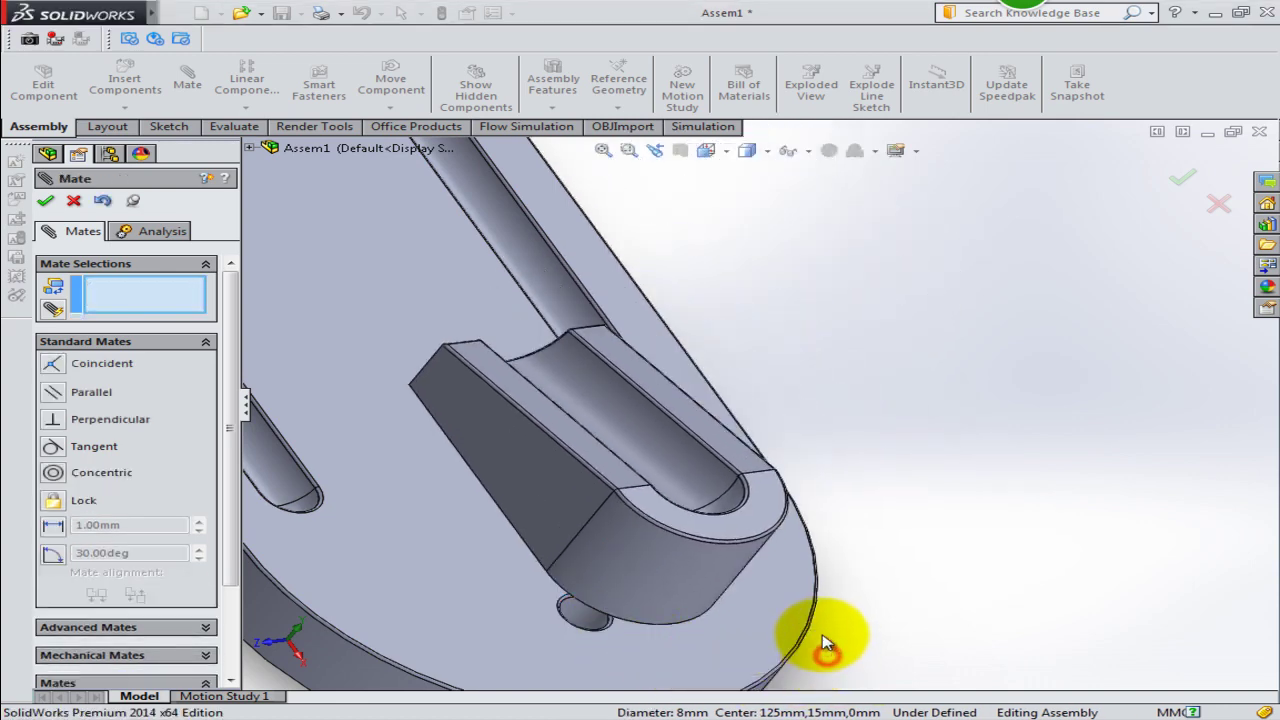
Mate the guide's bottom face coincident with the base's top face.
mouse_move(829, 634)
middle_mouse_down()
mouse_move(814, 623)
mouse_move(843, 537)
mouse_move(714, 529)
mouse_move(785, 437)
mouse_move(808, 523)
mouse_move(777, 549)
middle_mouse_up()
left_click(806, 399)
left_click(786, 552)
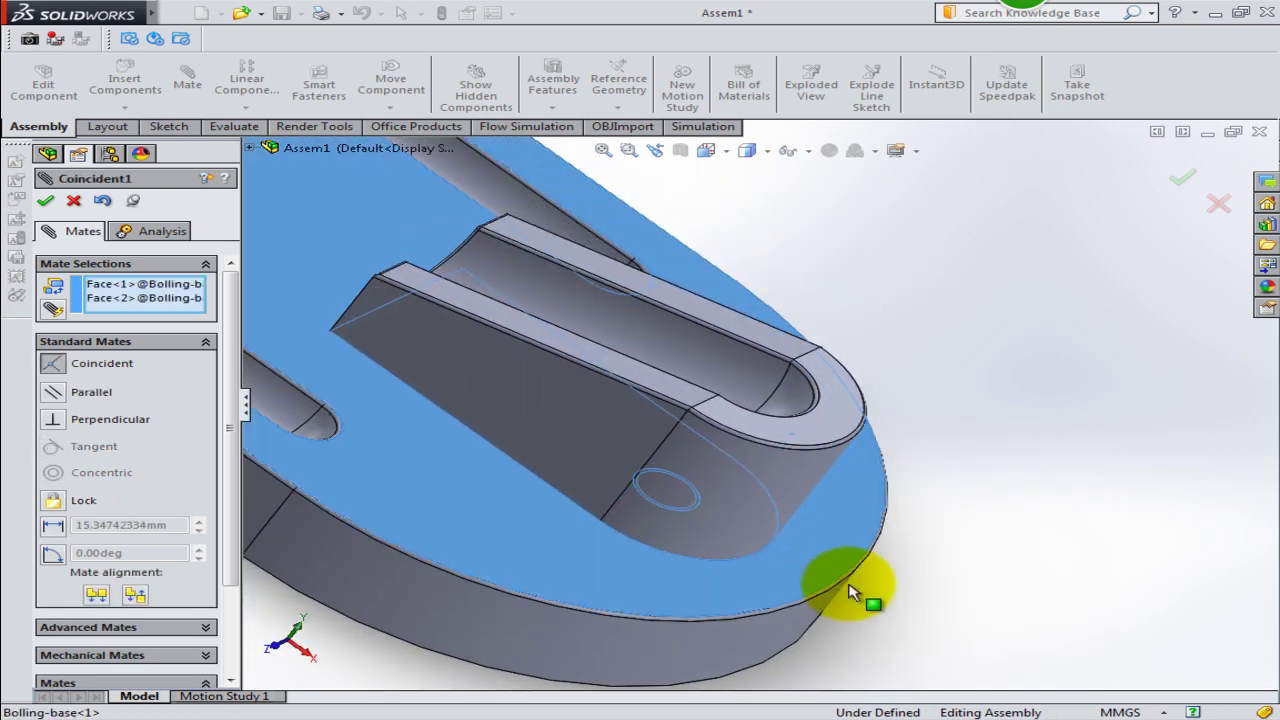
left_click(1102, 614)
Add a parallel mate to the base's side face and close Mate.
scroll(1070, 610, "up", 3)
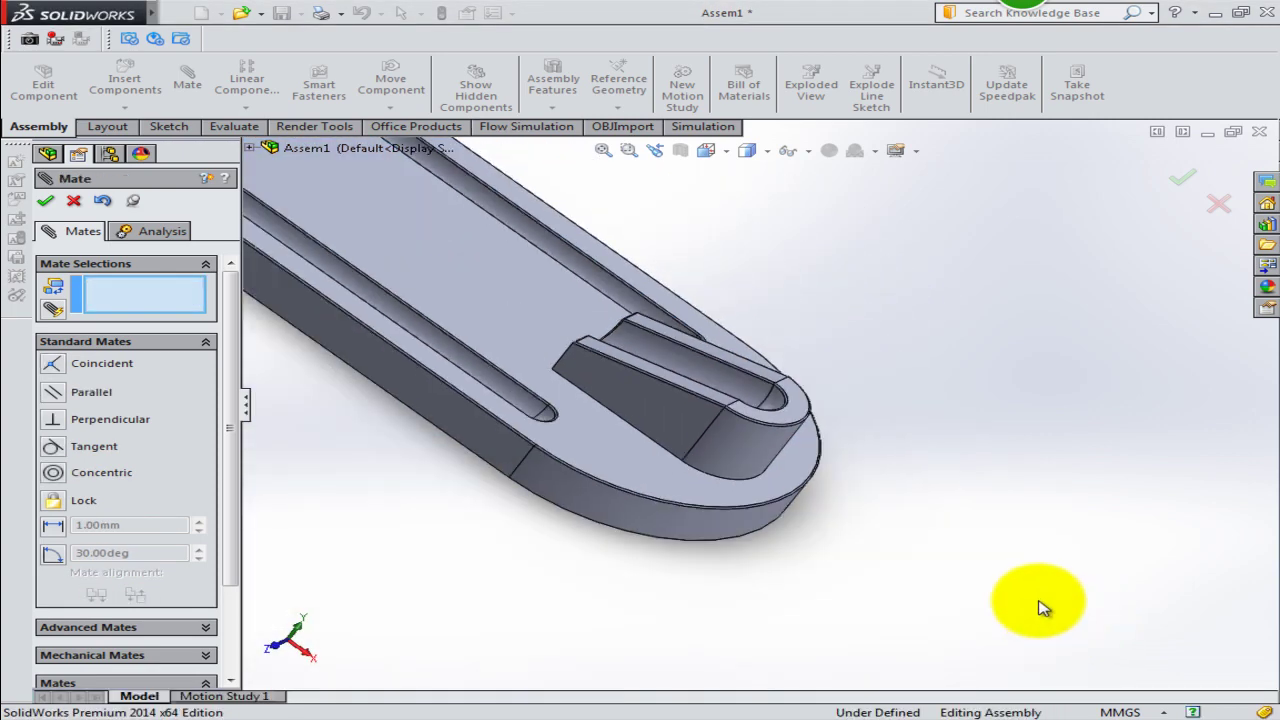
left_click(480, 432)
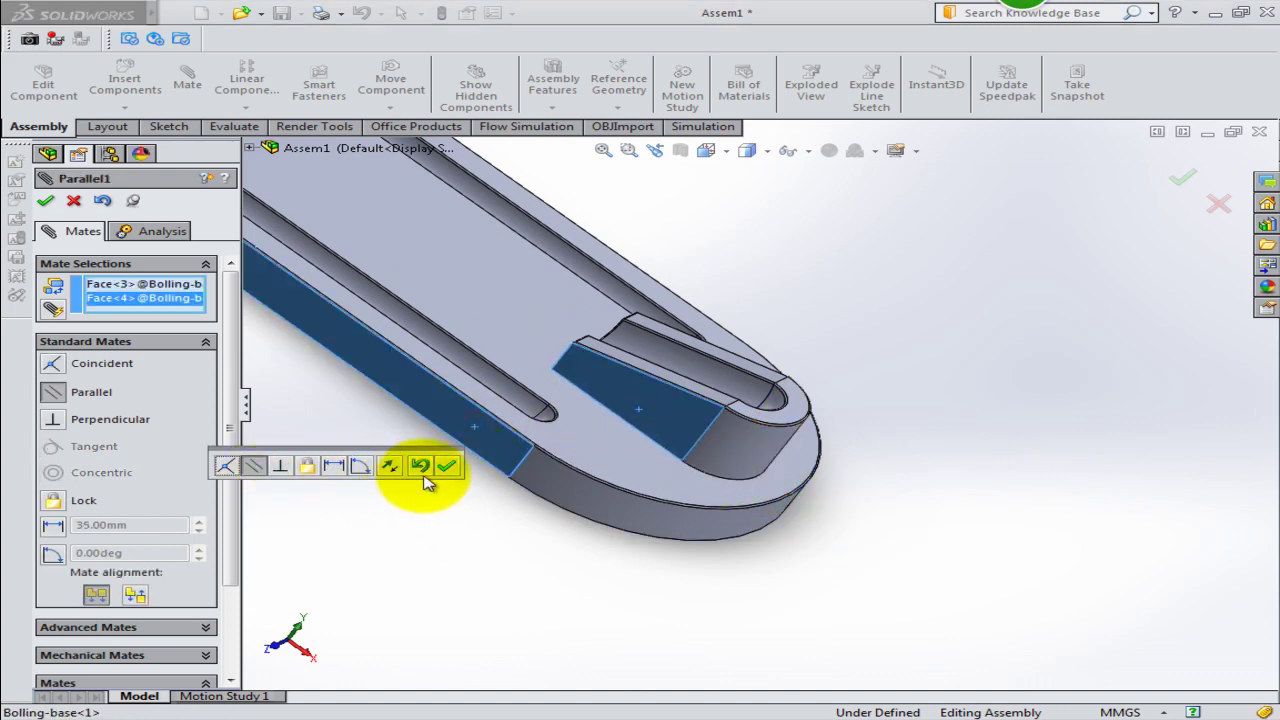
left_click(447, 467)
scroll(466, 534, "up", 5)
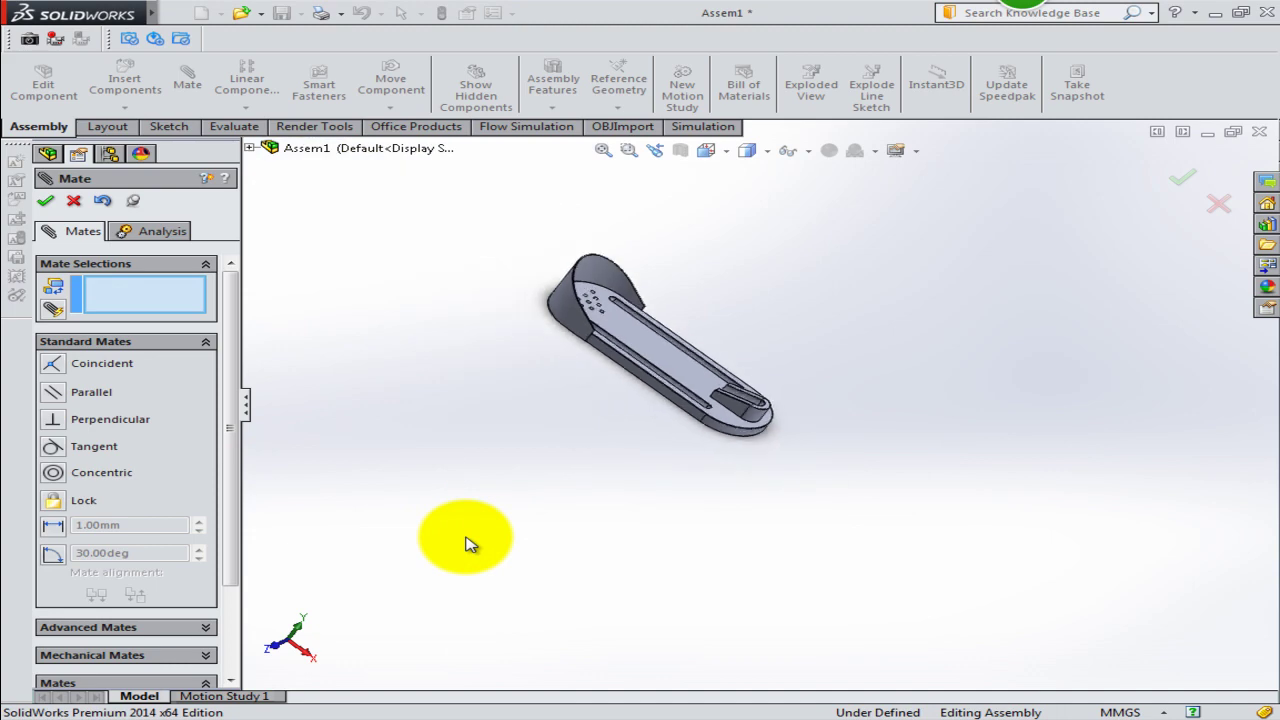
left_click(47, 203)
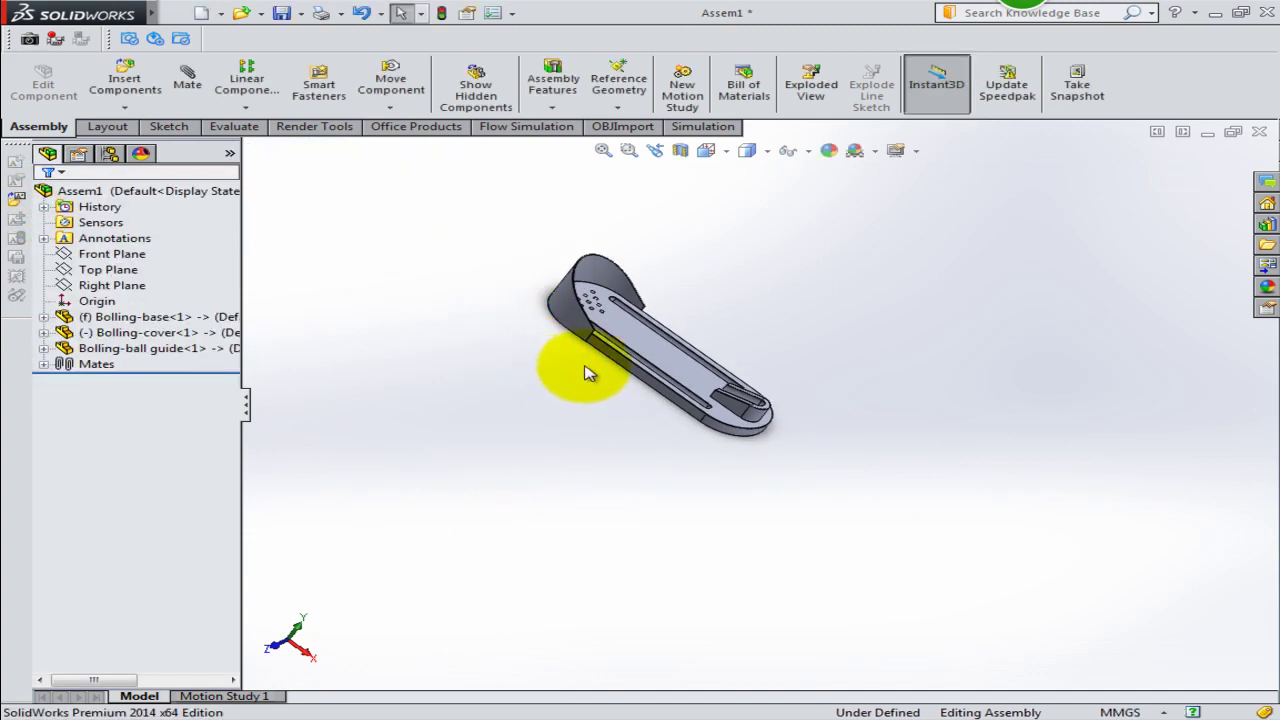
Insert the Bolling-ball part above the base.
scroll(700, 309, "down", 2)
scroll(710, 318, "down", 3)
mouse_move(710, 318)
middle_mouse_down()
mouse_move(671, 266)
mouse_move(723, 237)
mouse_move(706, 346)
mouse_move(668, 342)
middle_mouse_up()
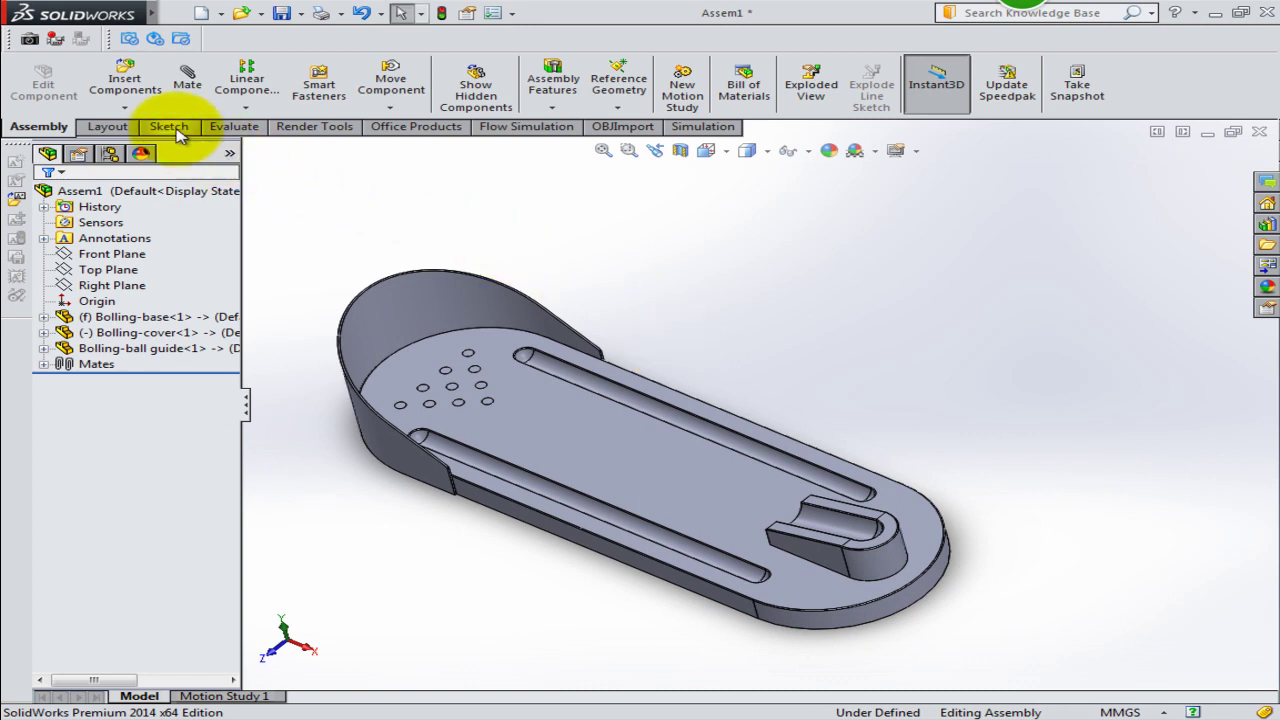
left_click(143, 105)
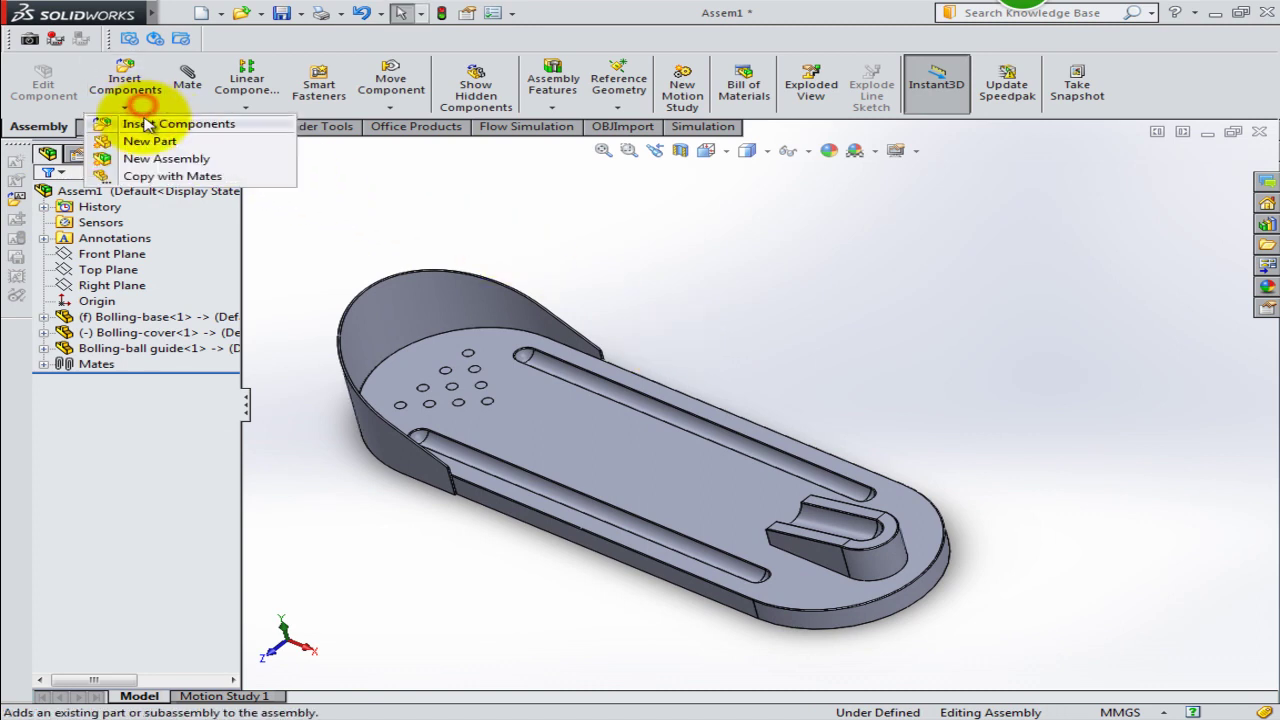
left_click(153, 126)
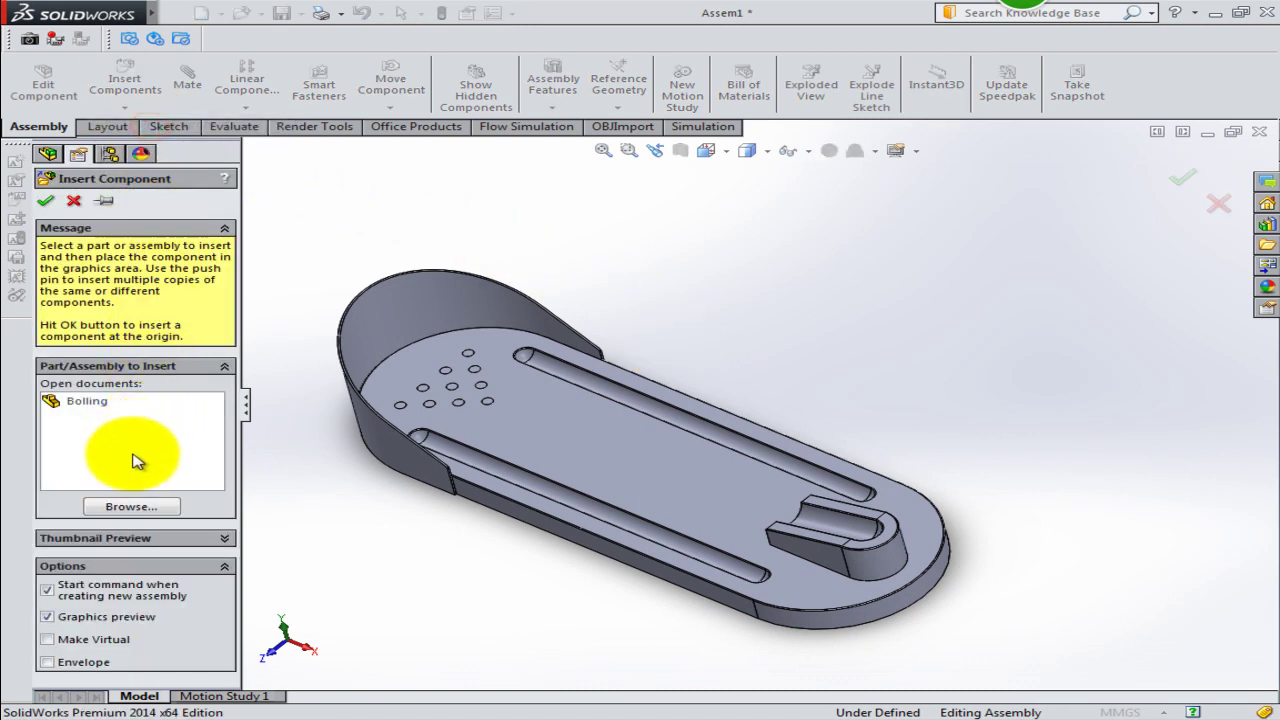
left_click(132, 507)
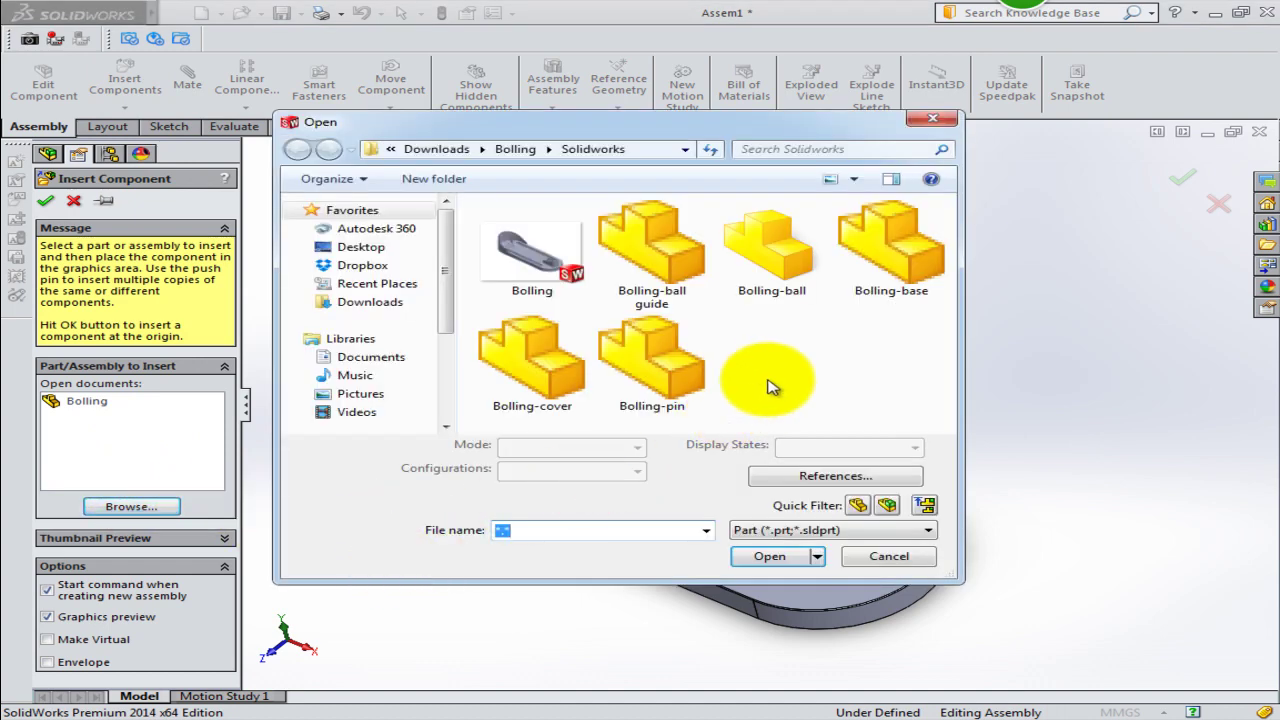
left_click(770, 238)
left_click(766, 556)
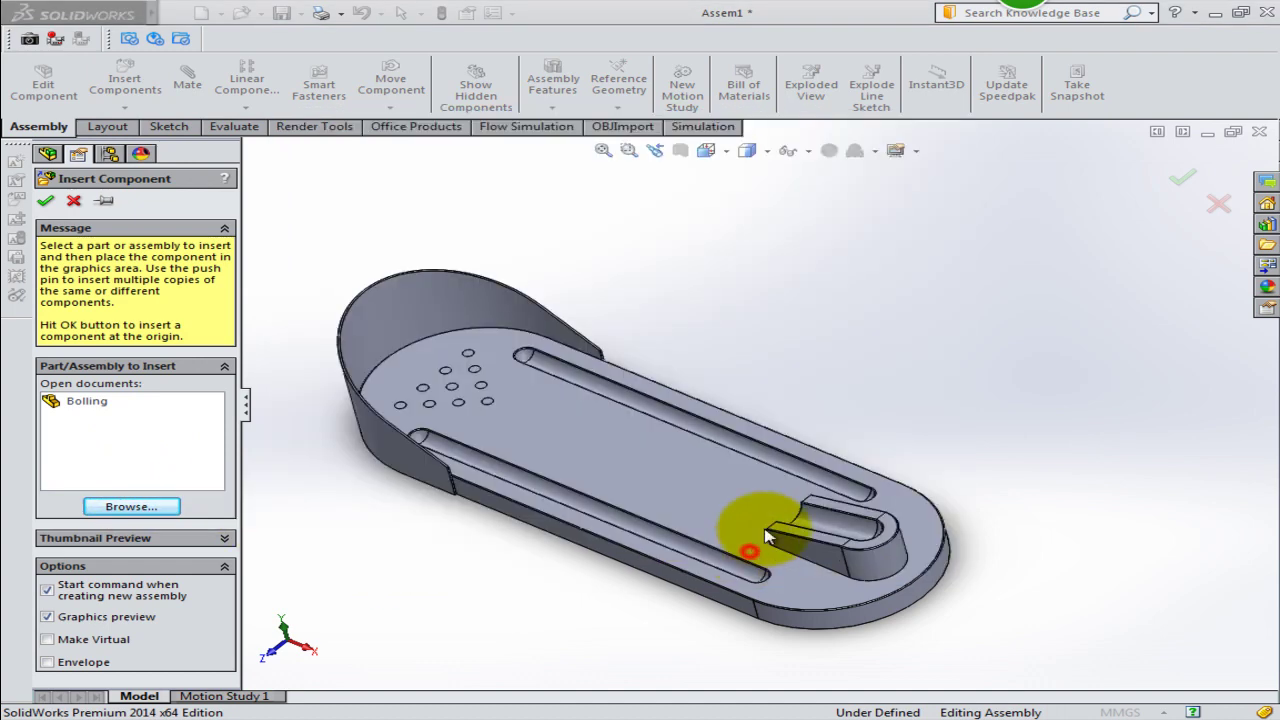
left_click(828, 390)
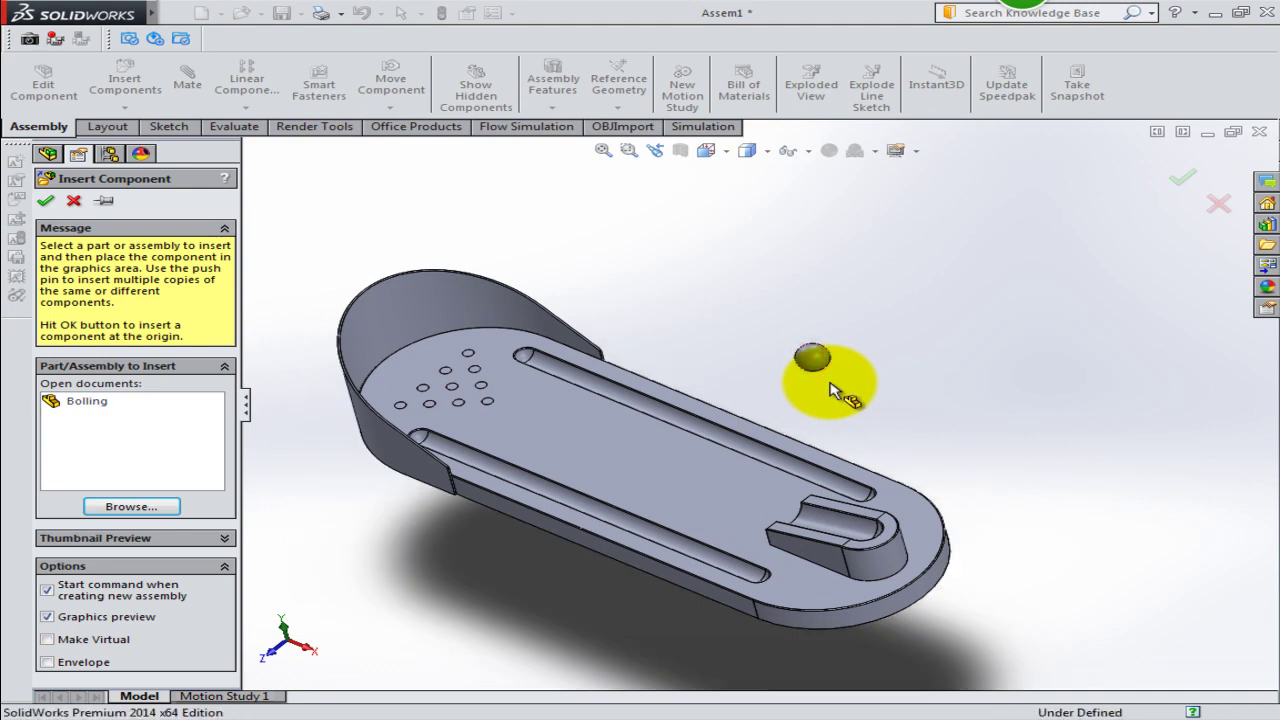
Mate the ball concentric with the ball guide's slot end and close Mate.
left_click(187, 85)
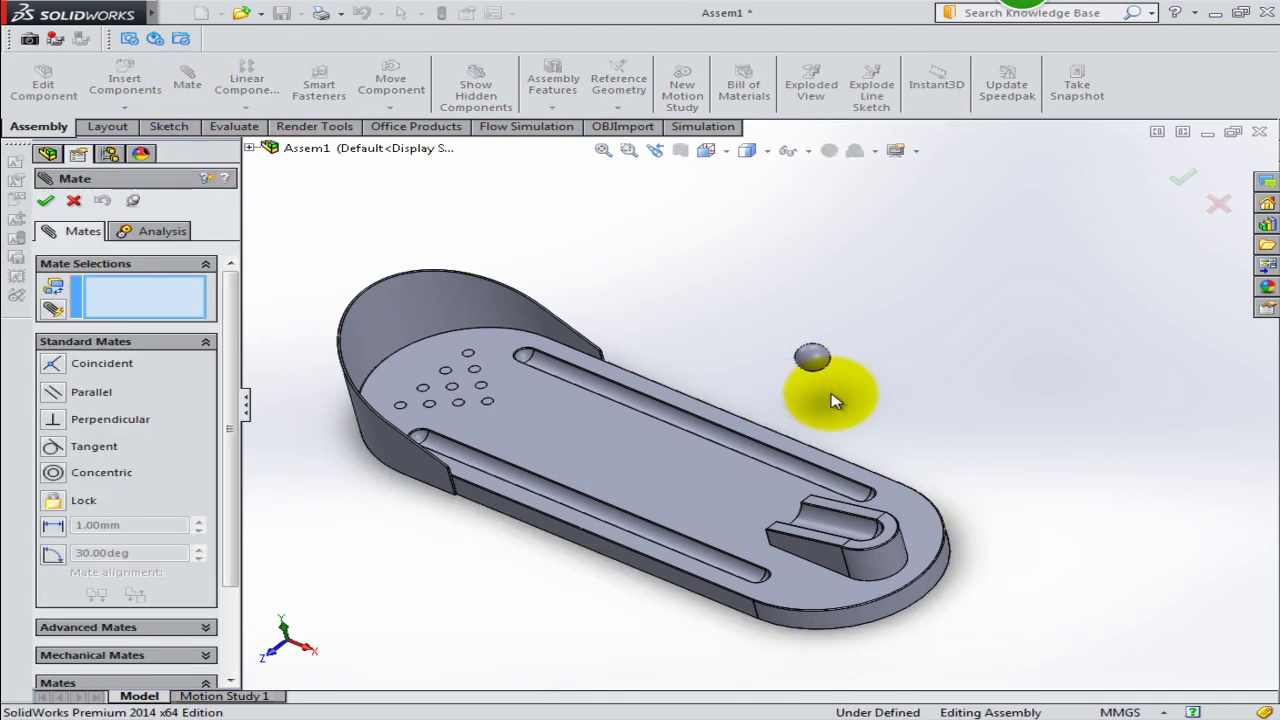
scroll(805, 390, "down", 3)
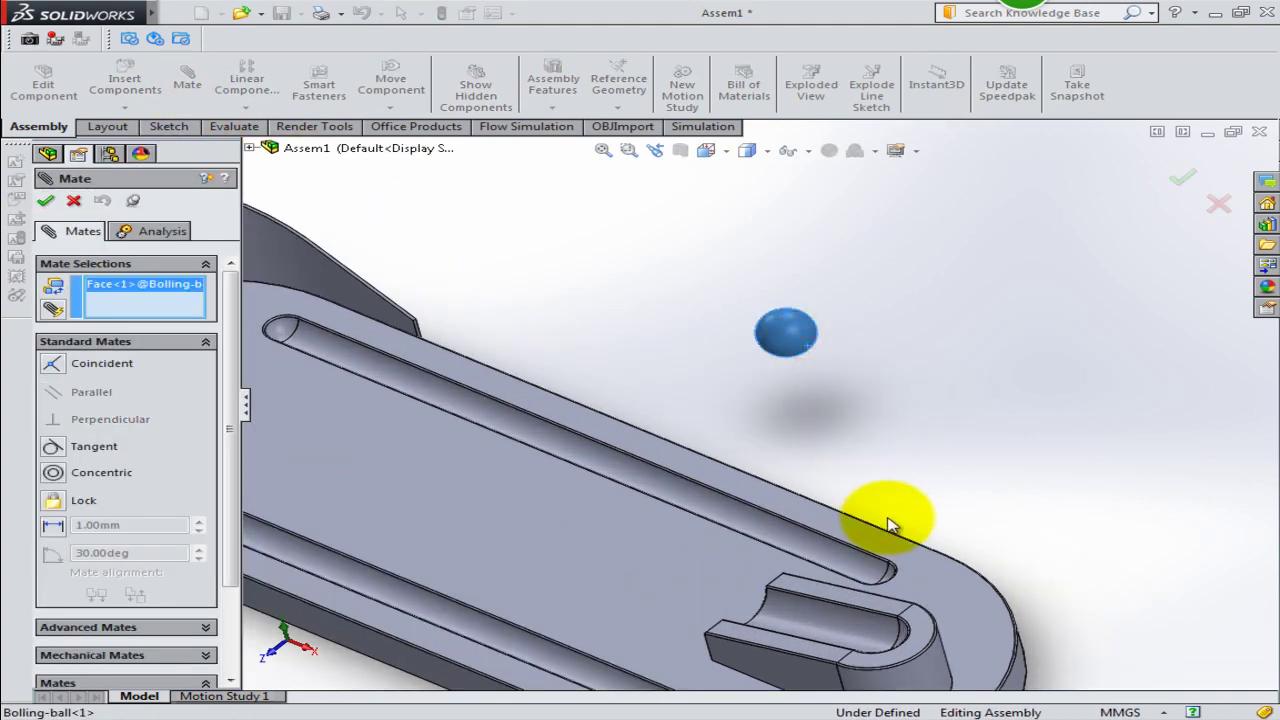
scroll(930, 505, "down", 2)
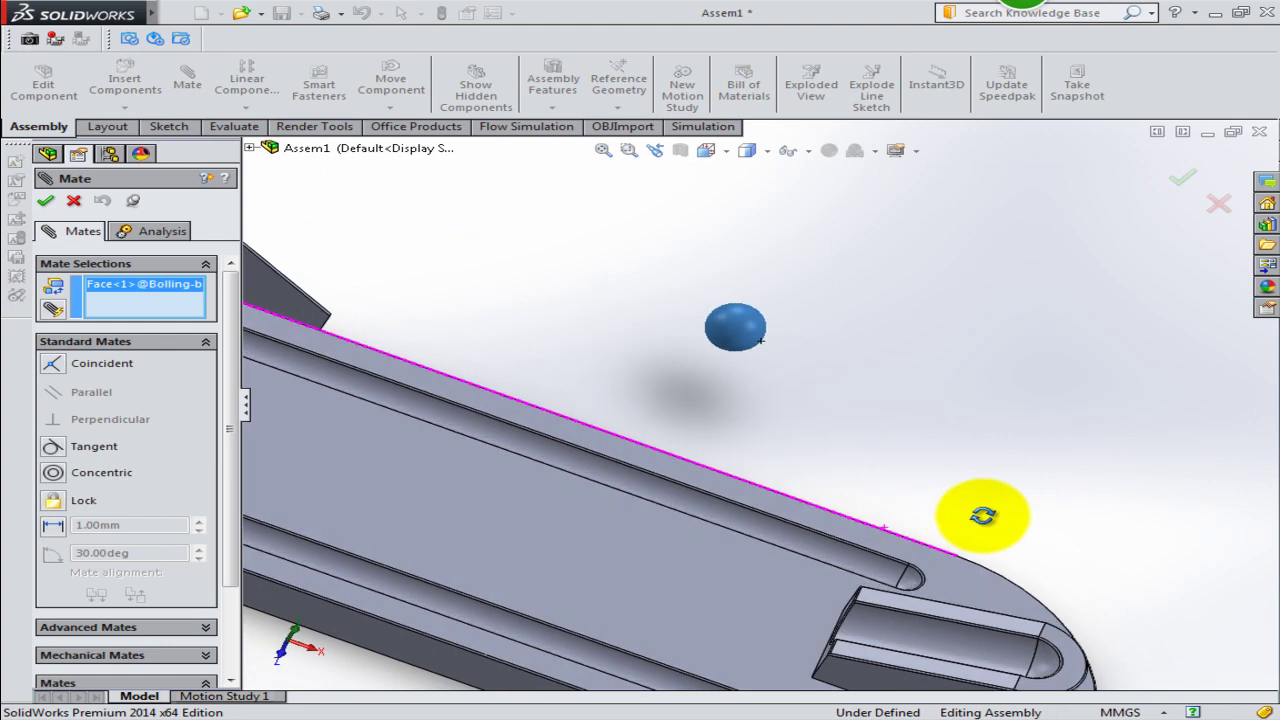
left_click(1055, 672)
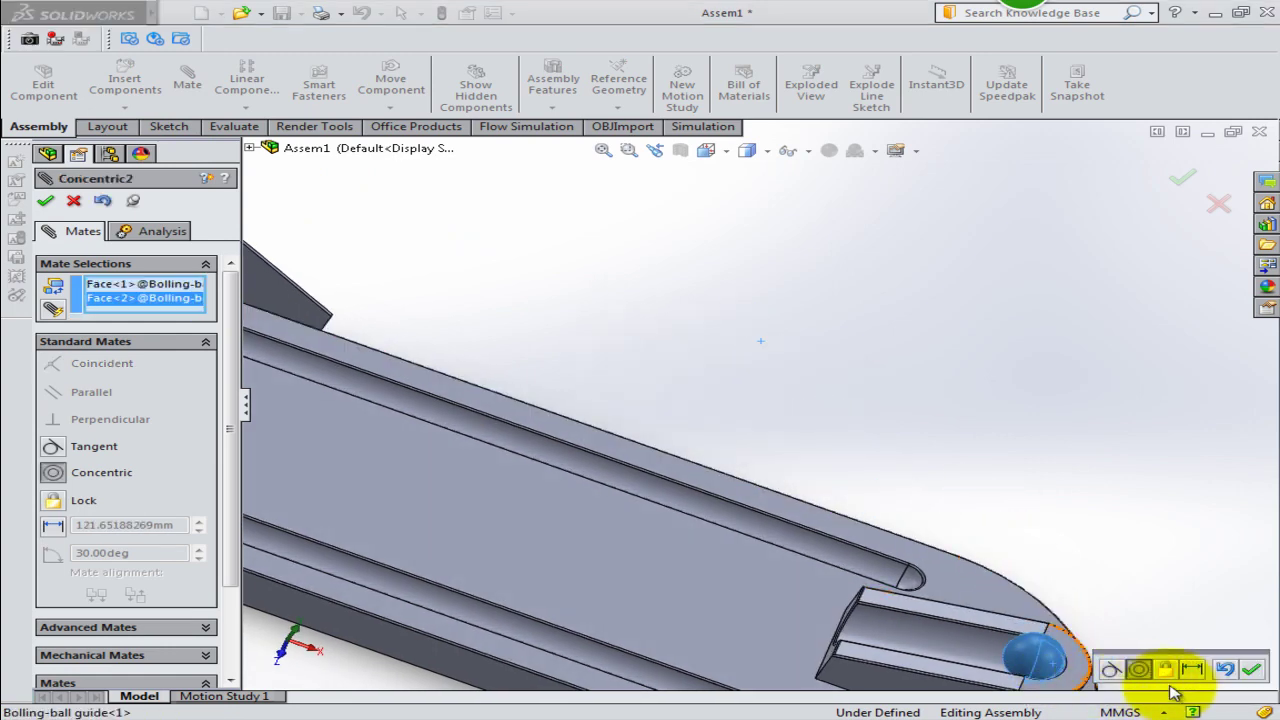
left_click(1256, 677)
key("f")
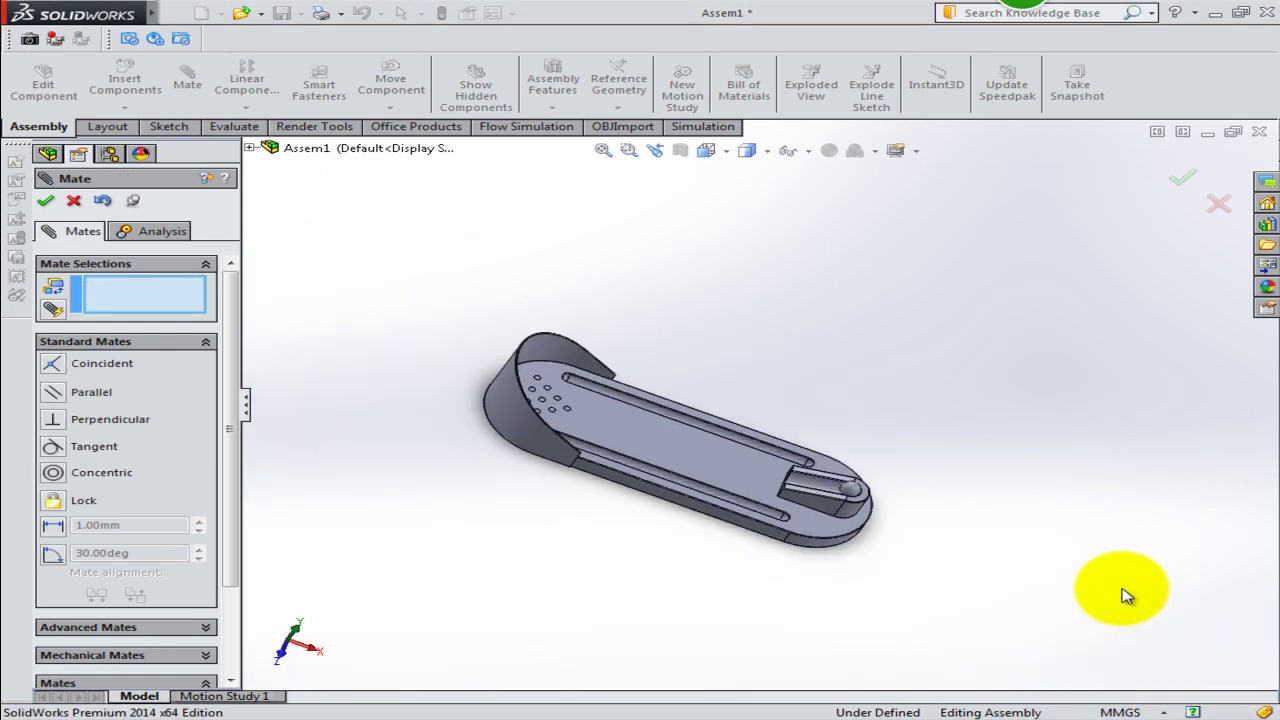
left_click(66, 200)
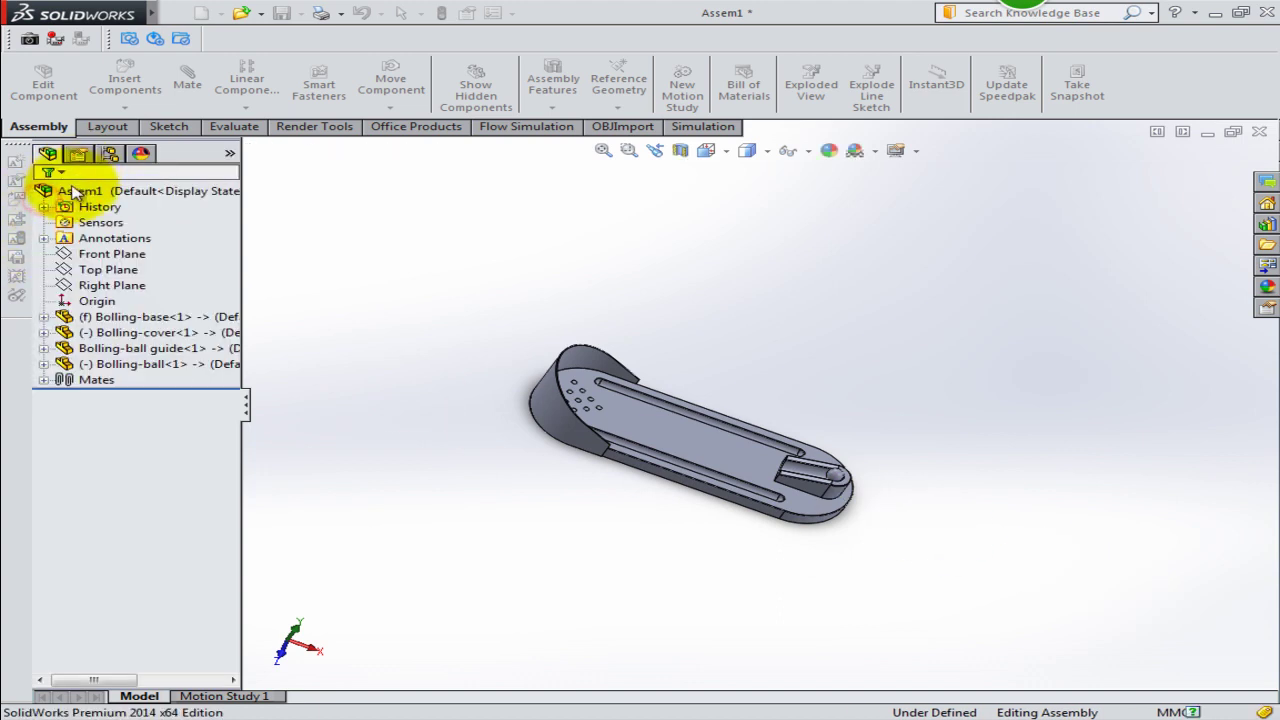
Insert Bolling-pin floating above the base plate's rounded end and orbit the view.
left_click(125, 110)
left_click(140, 123)
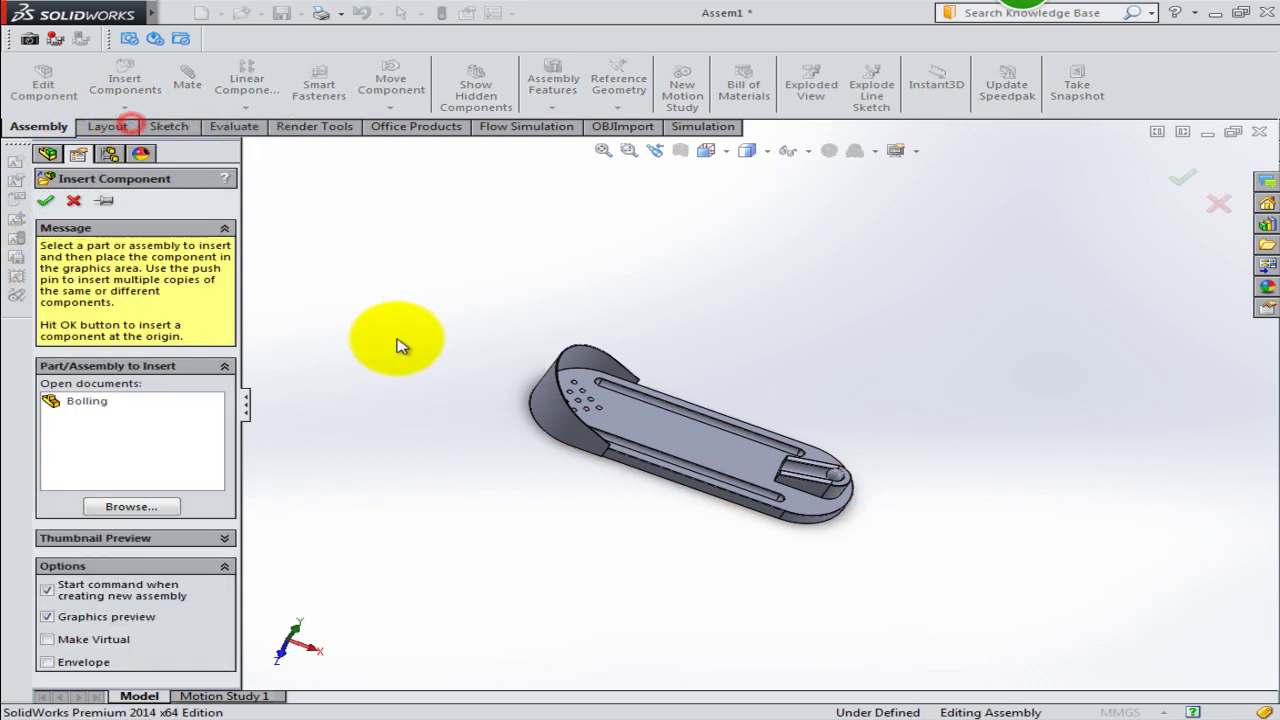
left_click(168, 507)
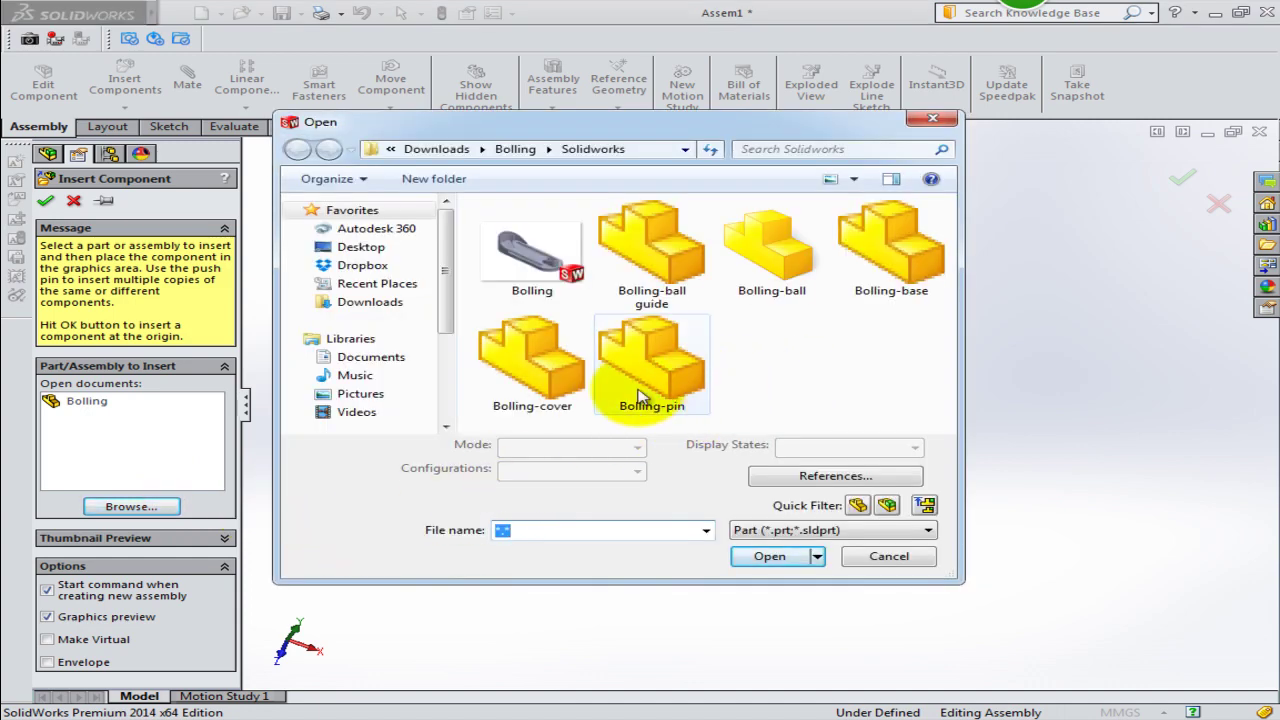
left_click(755, 566)
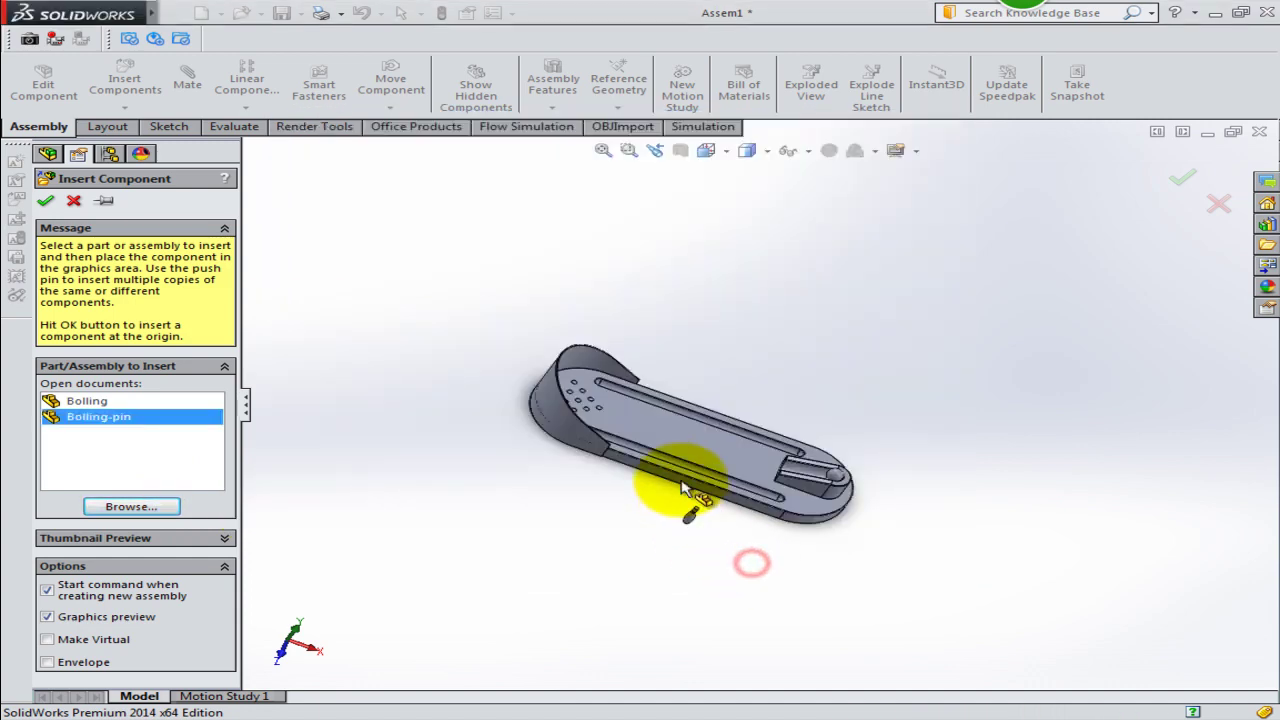
left_click(627, 326)
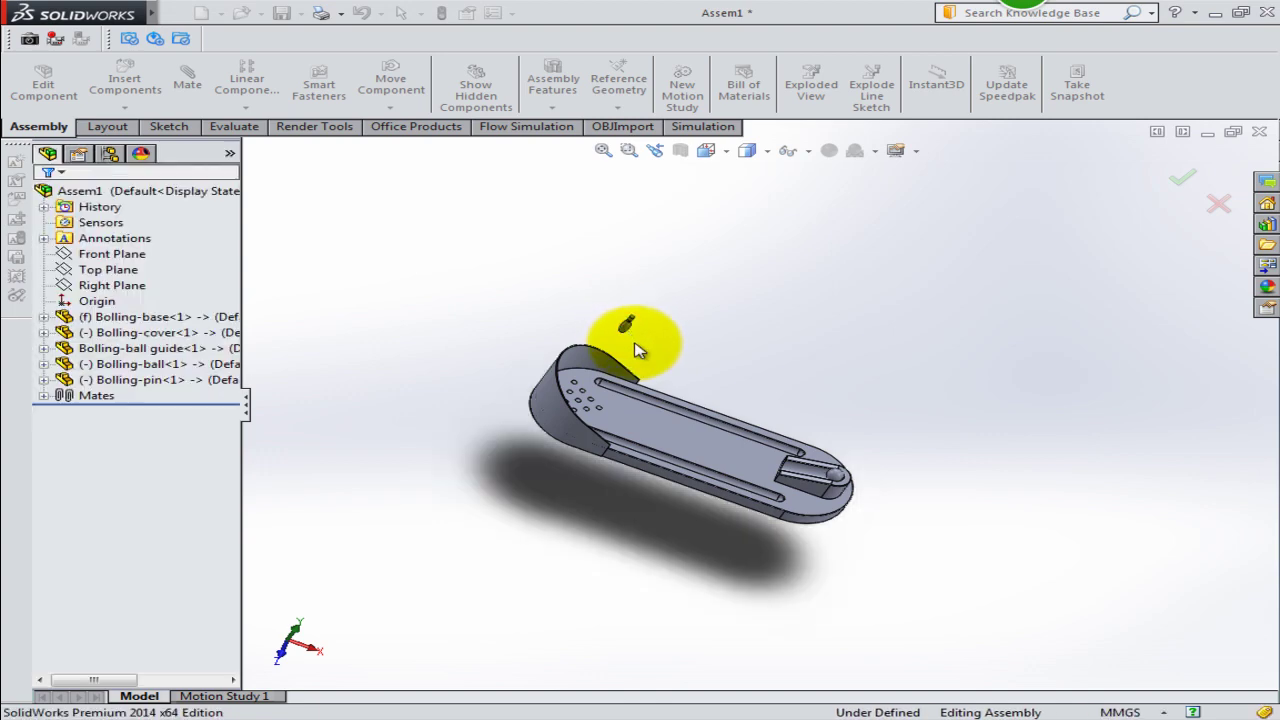
scroll(634, 337, "down", 5)
mouse_move(686, 366)
middle_mouse_down()
mouse_move(640, 309)
mouse_move(566, 271)
mouse_move(418, 220)
mouse_move(351, 229)
middle_mouse_up()
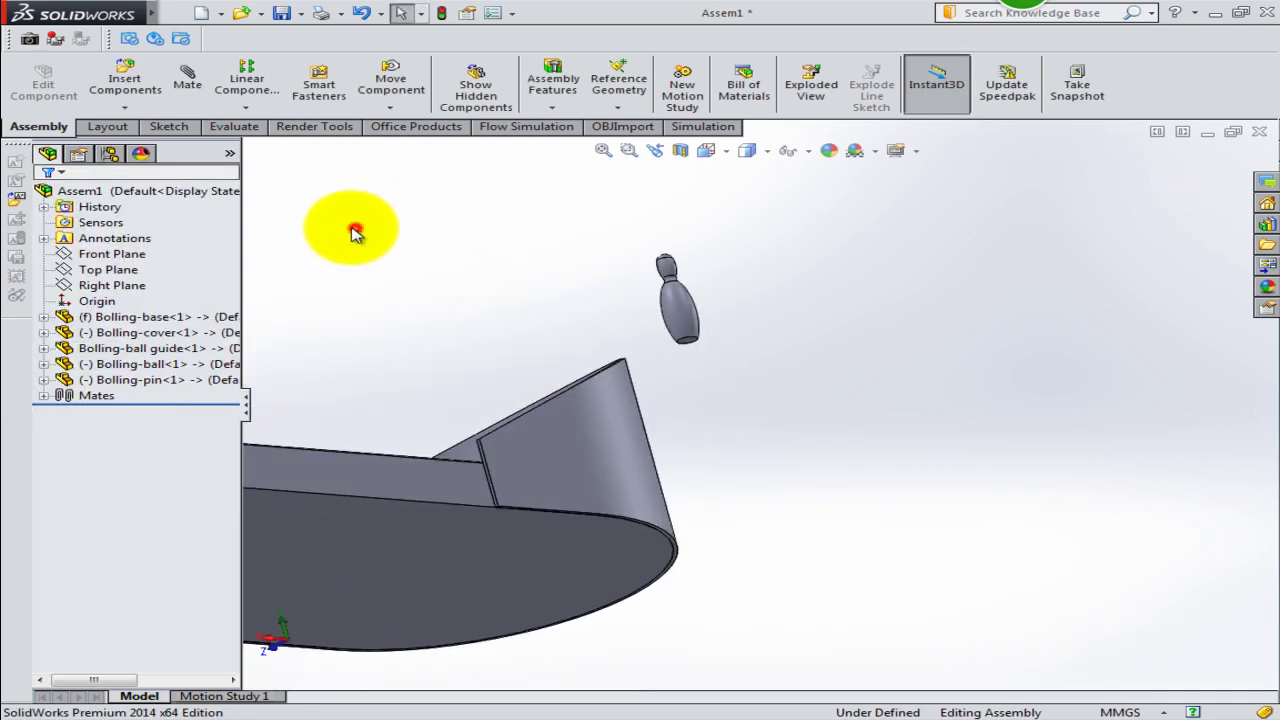
Mate the pin's bottom coincident with the base's top face.
left_click(185, 78)
scroll(700, 355, "down", 3)
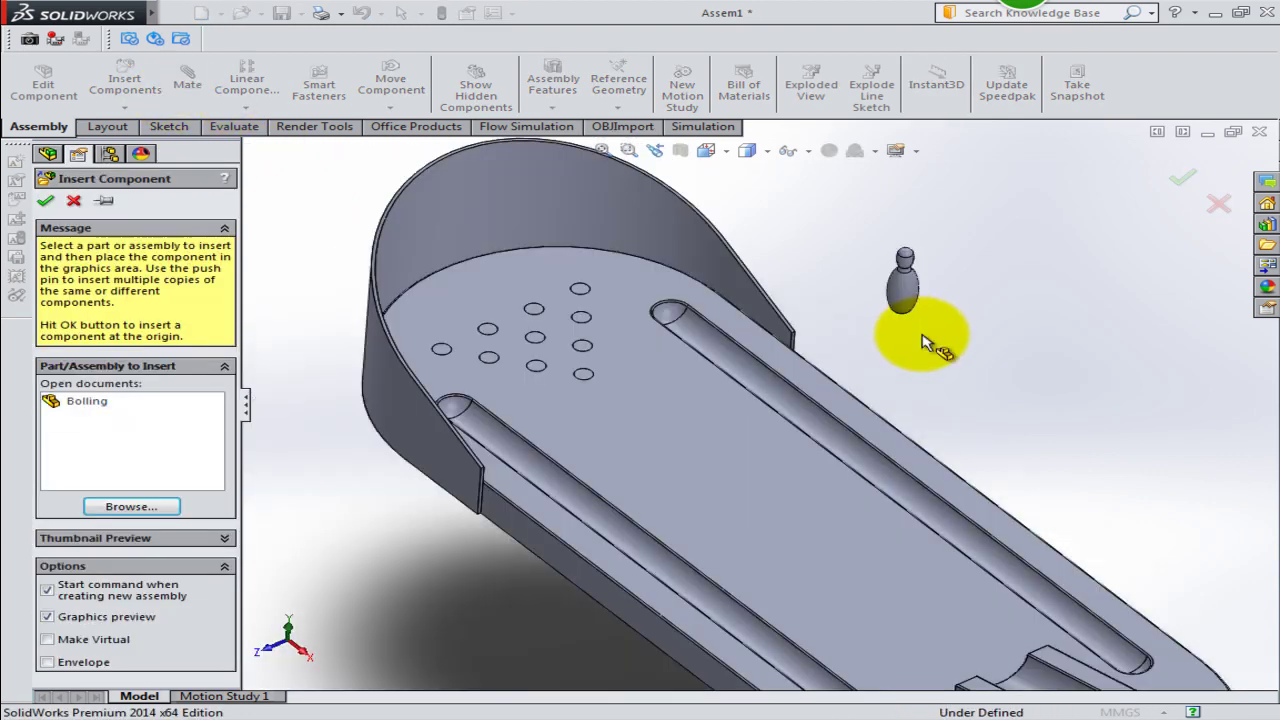
left_click(922, 342)
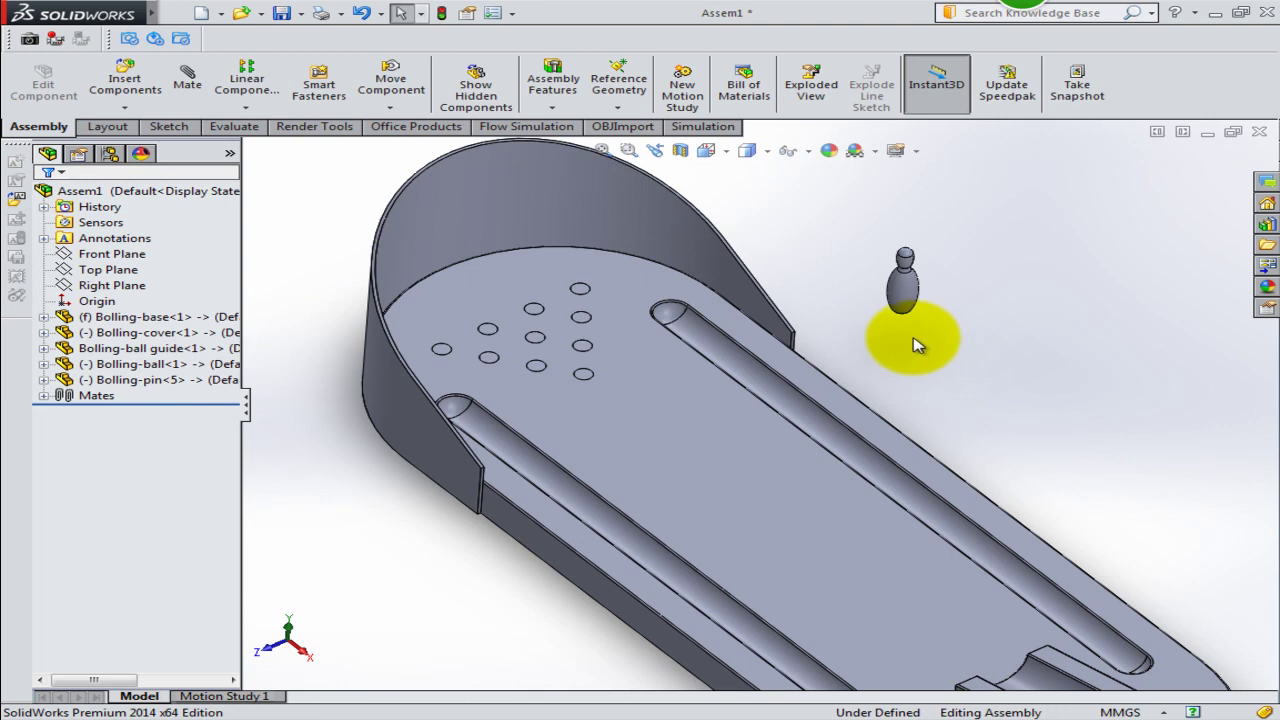
left_click(187, 75)
mouse_move(850, 320)
middle_mouse_down()
mouse_move(857, 249)
mouse_move(940, 343)
mouse_move(891, 277)
mouse_move(822, 272)
middle_mouse_up()
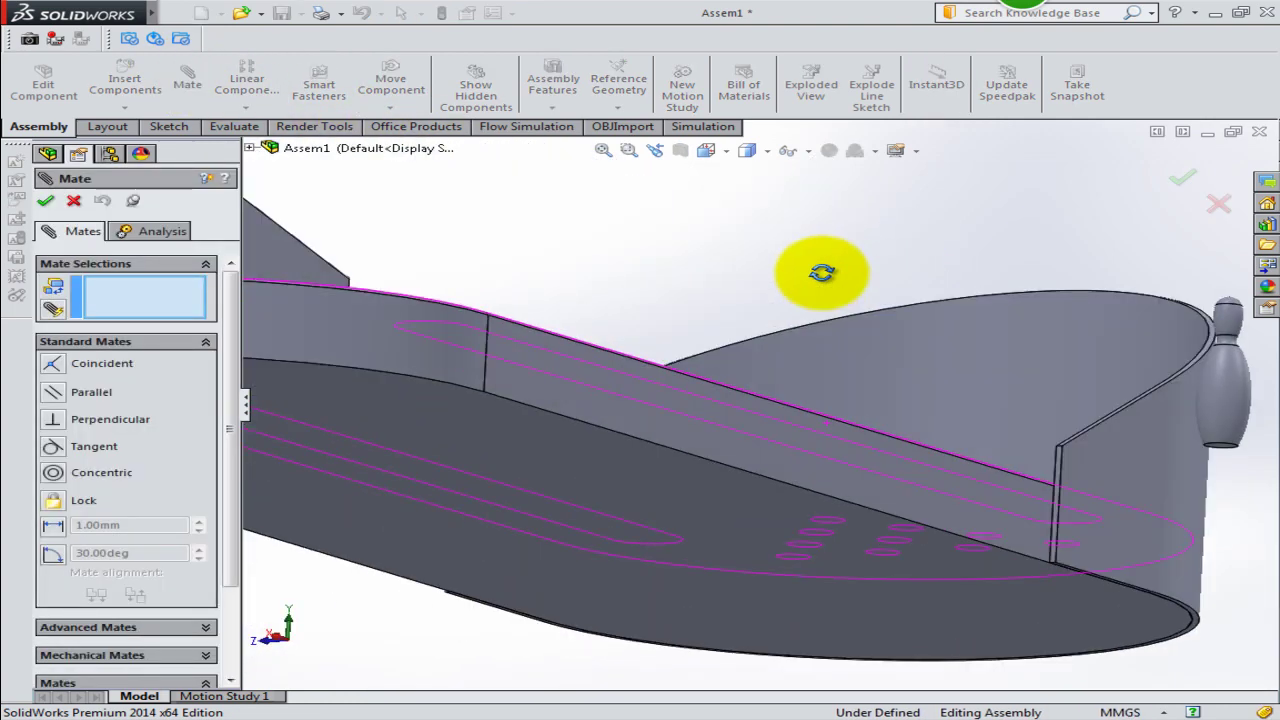
scroll(1160, 460, "down", 5)
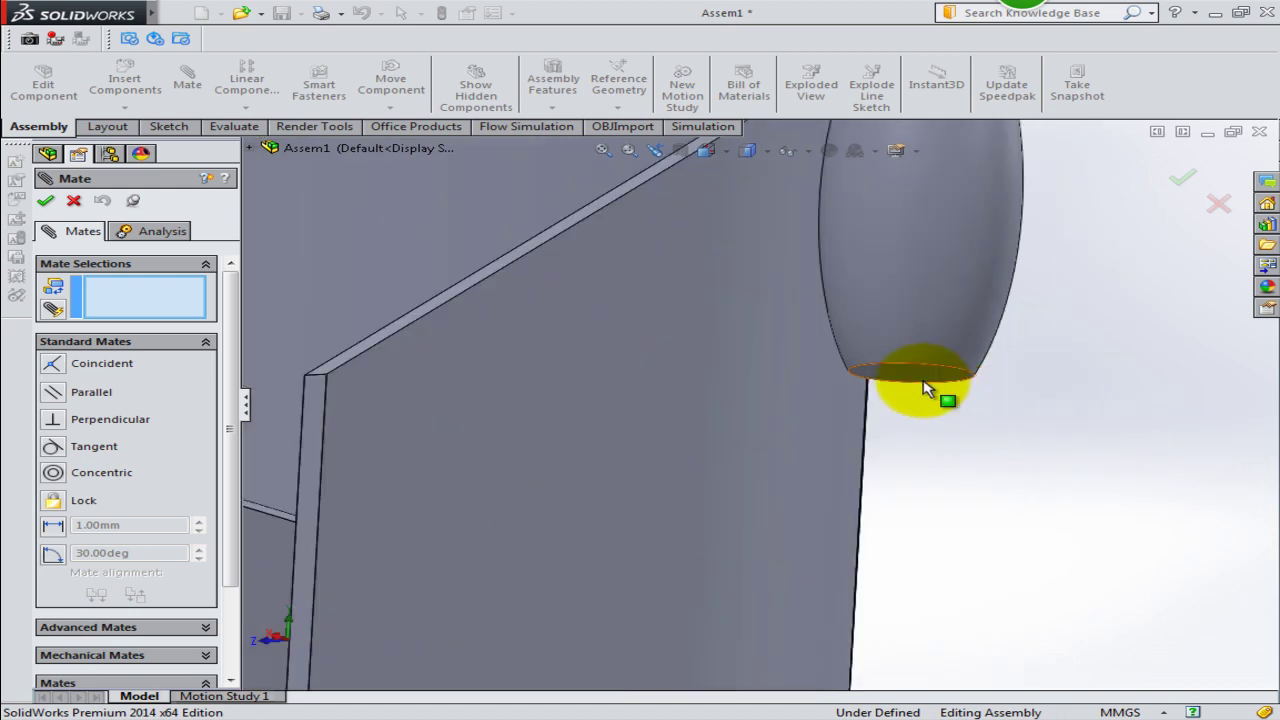
scroll(920, 385, "up", 3)
mouse_move(943, 457)
middle_mouse_down()
mouse_move(1006, 466)
mouse_move(1057, 534)
middle_mouse_up()
scroll(1050, 534, "up", 2)
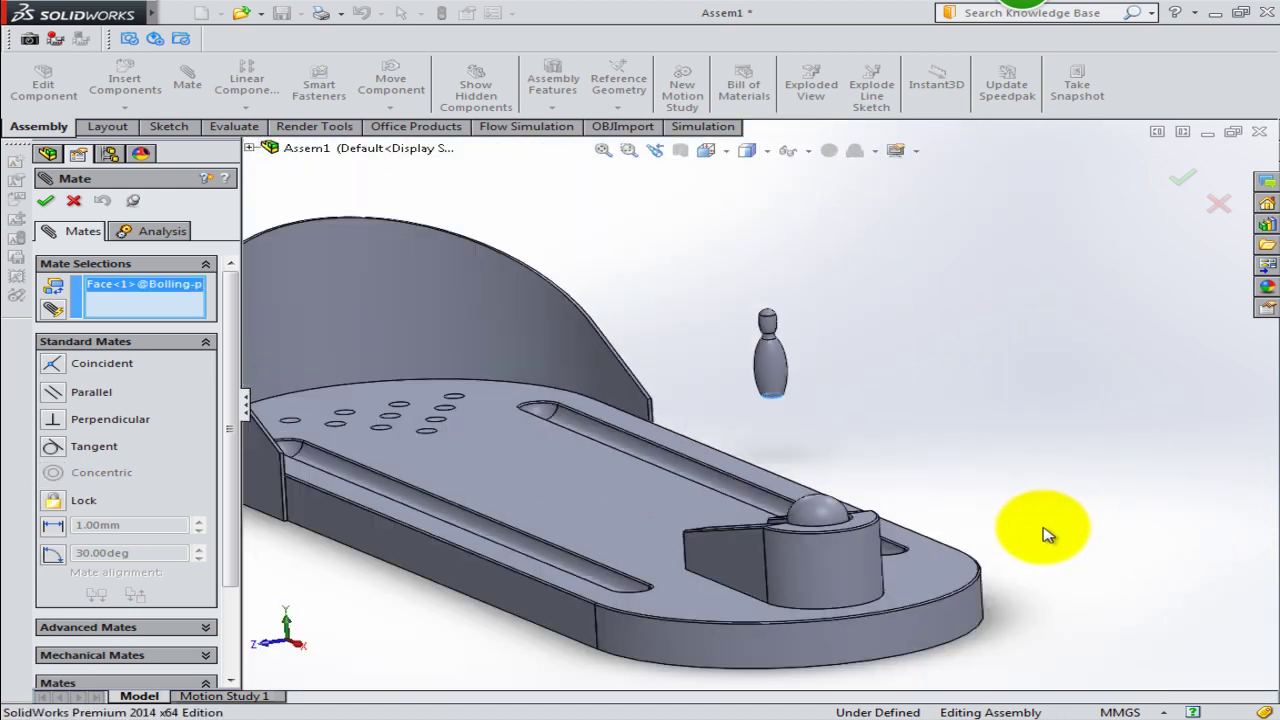
left_click(540, 458)
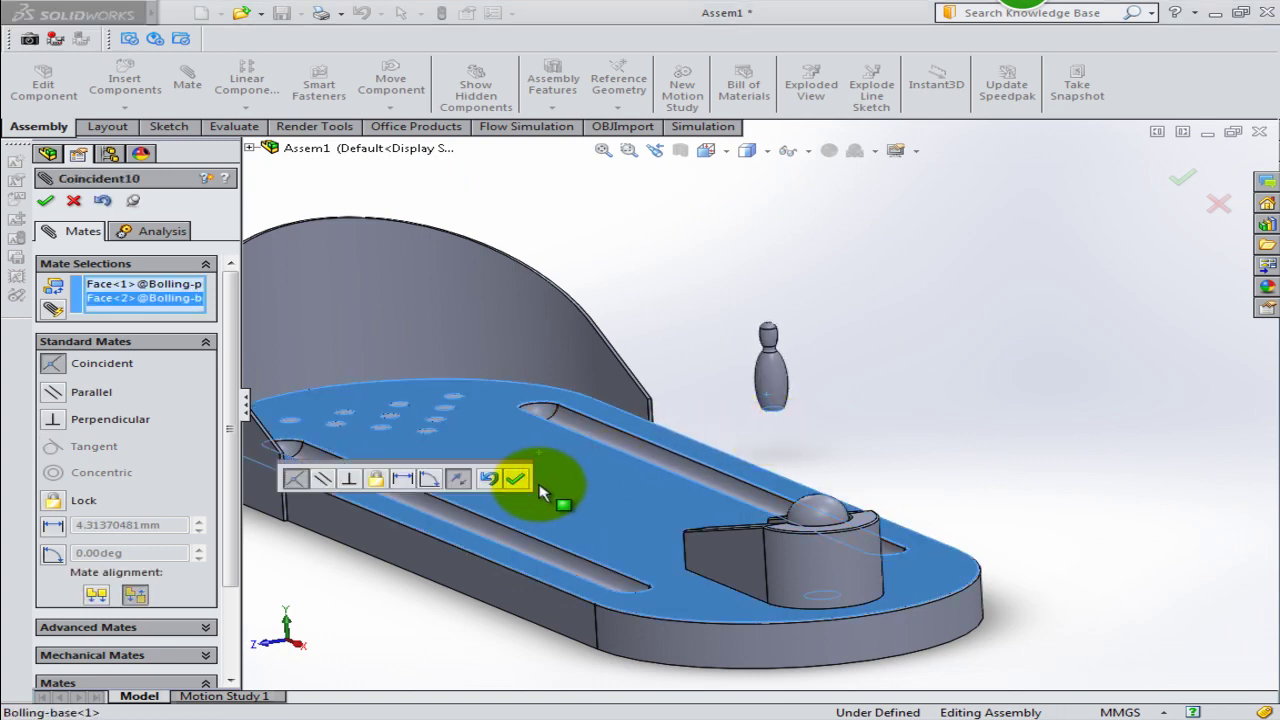
left_click(516, 481)
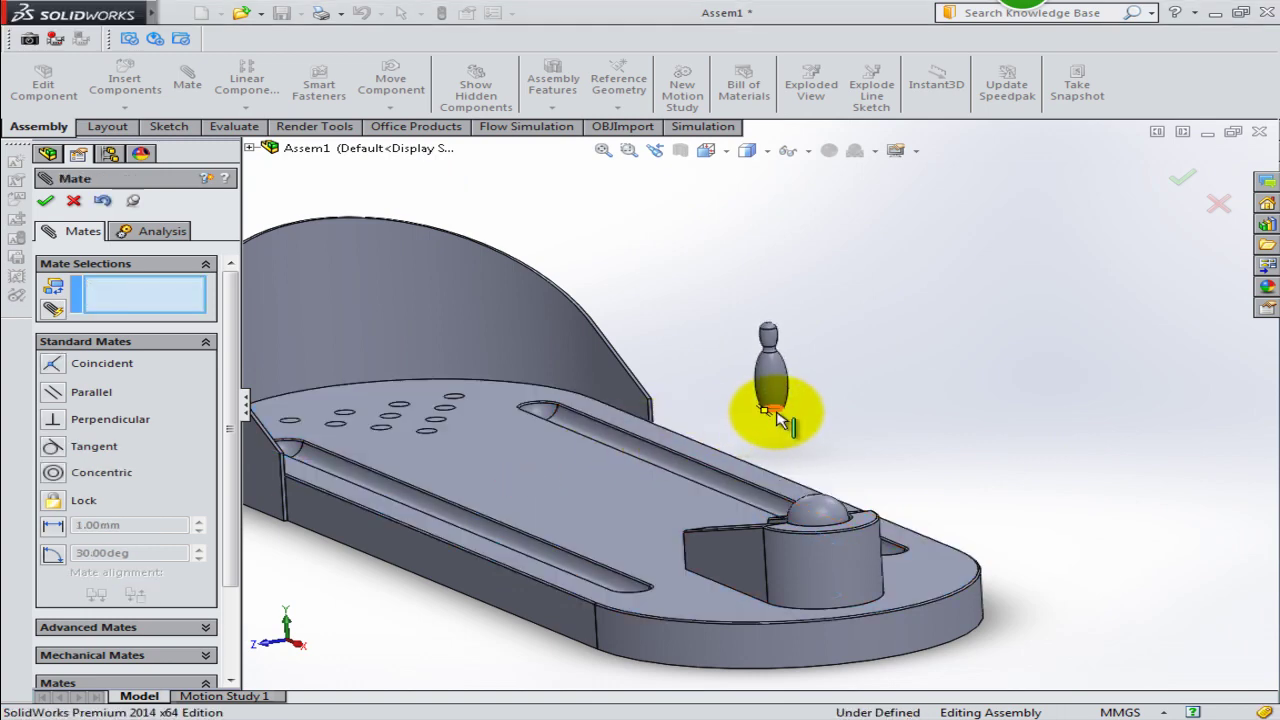
Make the pin concentric with a base hole and close Mate.
left_click(458, 400)
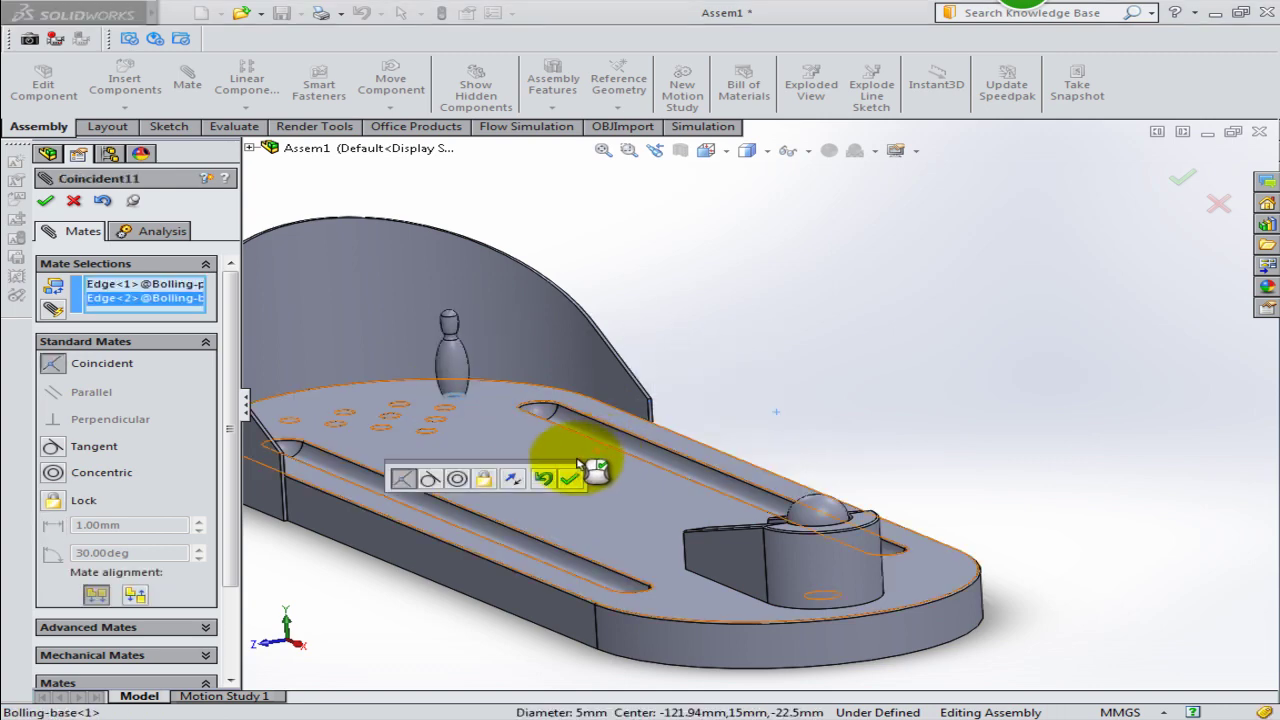
left_click(458, 479)
left_click(570, 479)
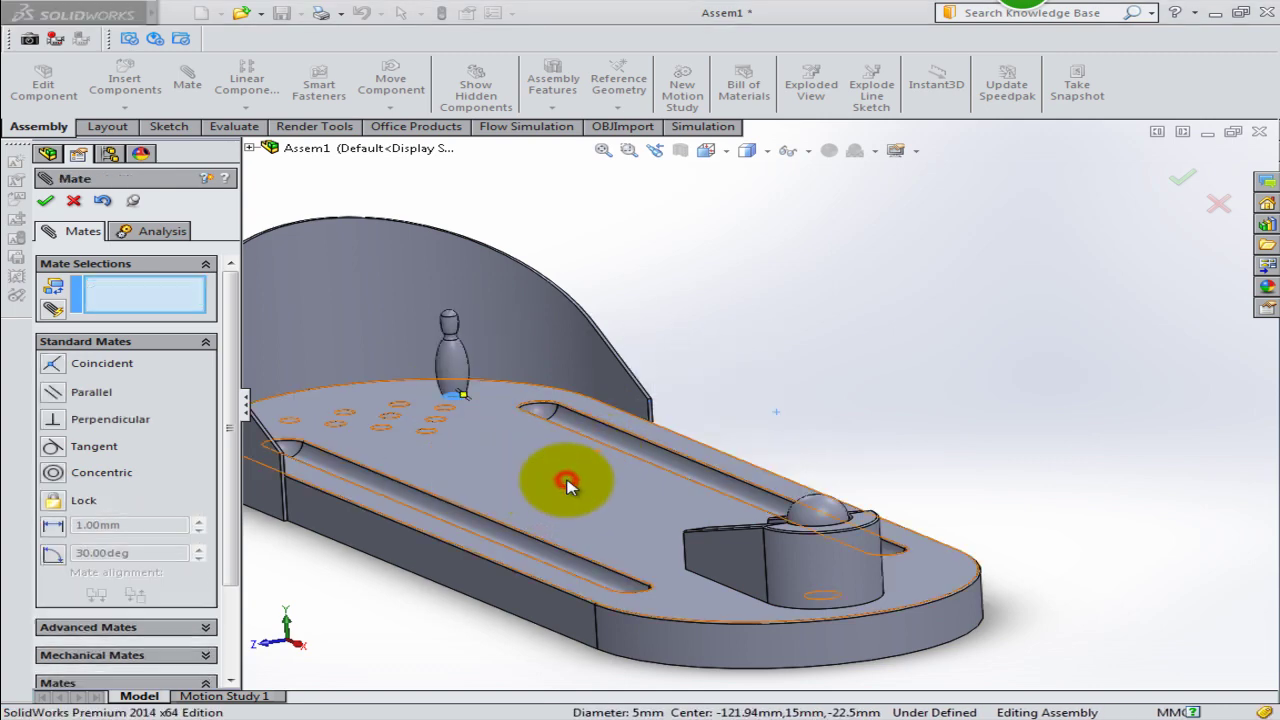
left_click(44, 202)
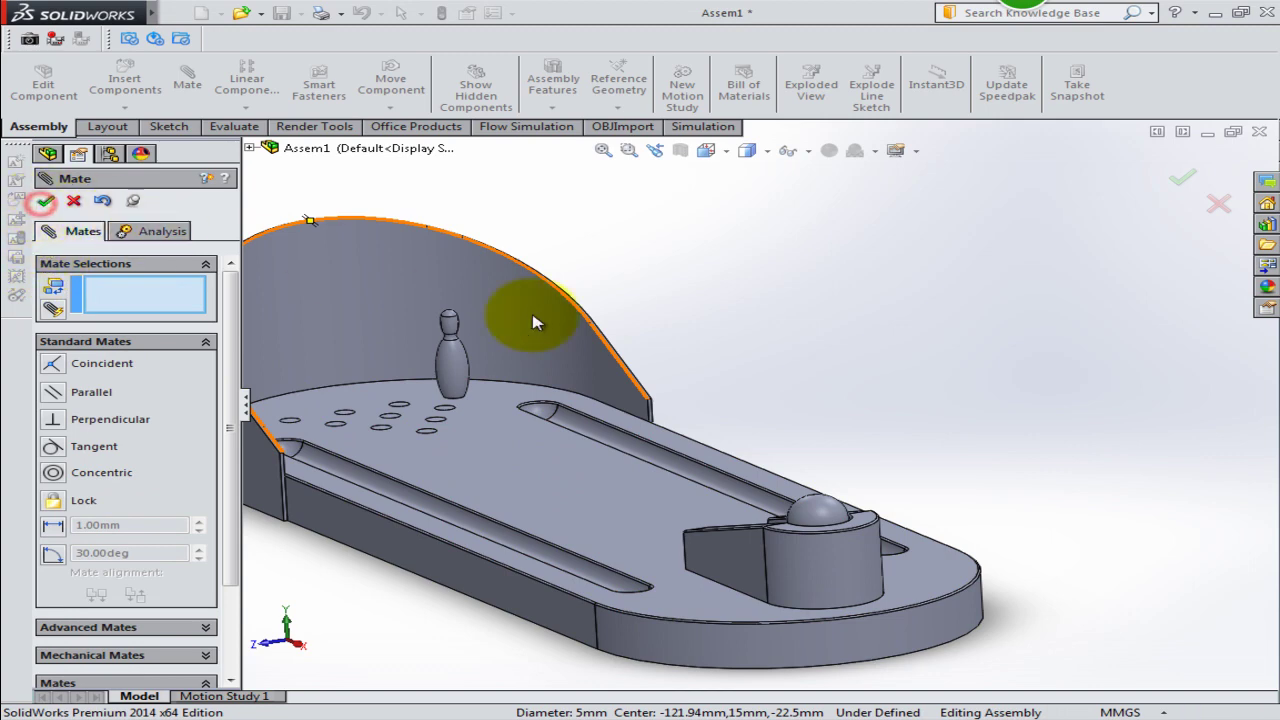
scroll(630, 370, "up", 3)
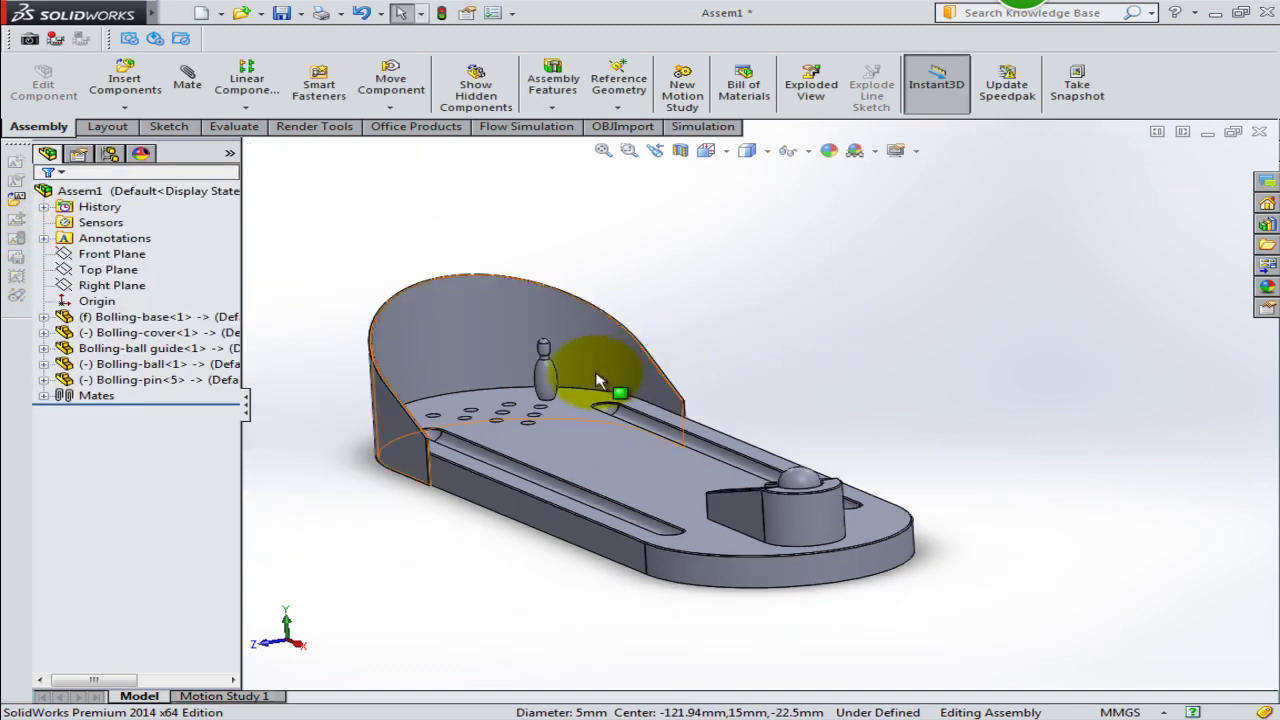
Copy the pin with mates, seating the first two copies on the lane face and hole edges.
right_click(551, 385)
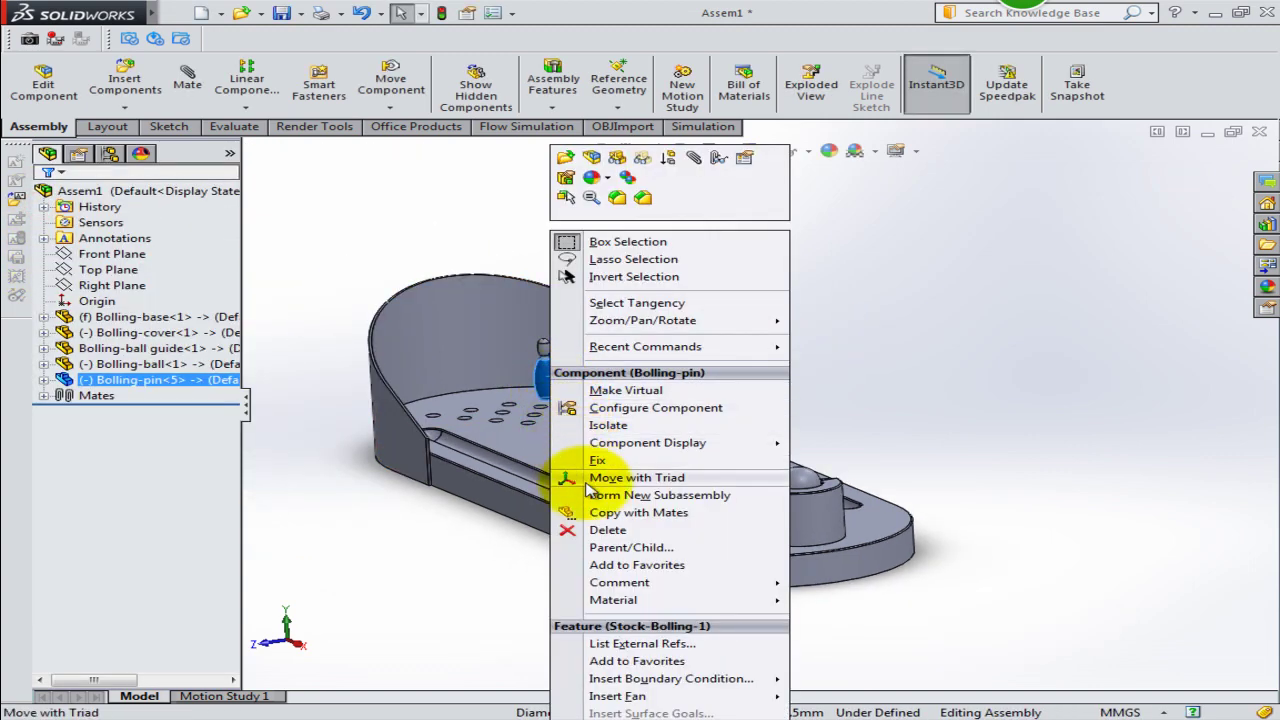
left_click(603, 515)
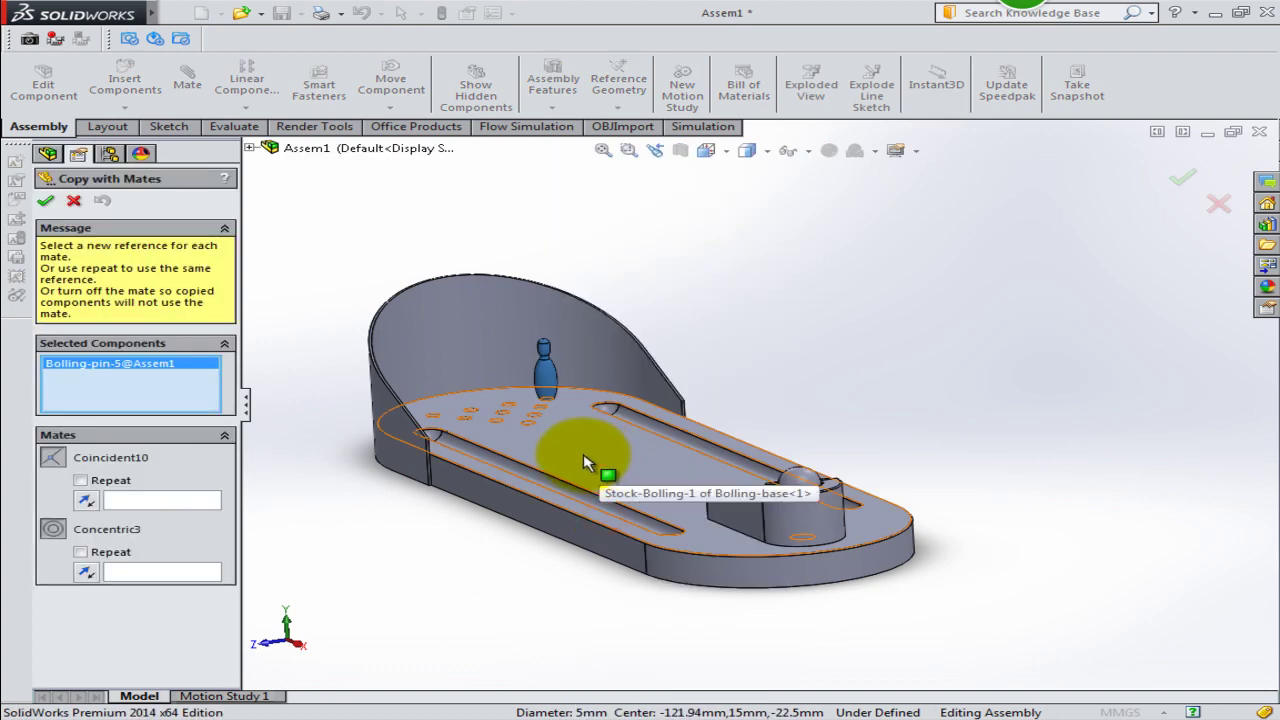
left_click(203, 505)
left_click(562, 463)
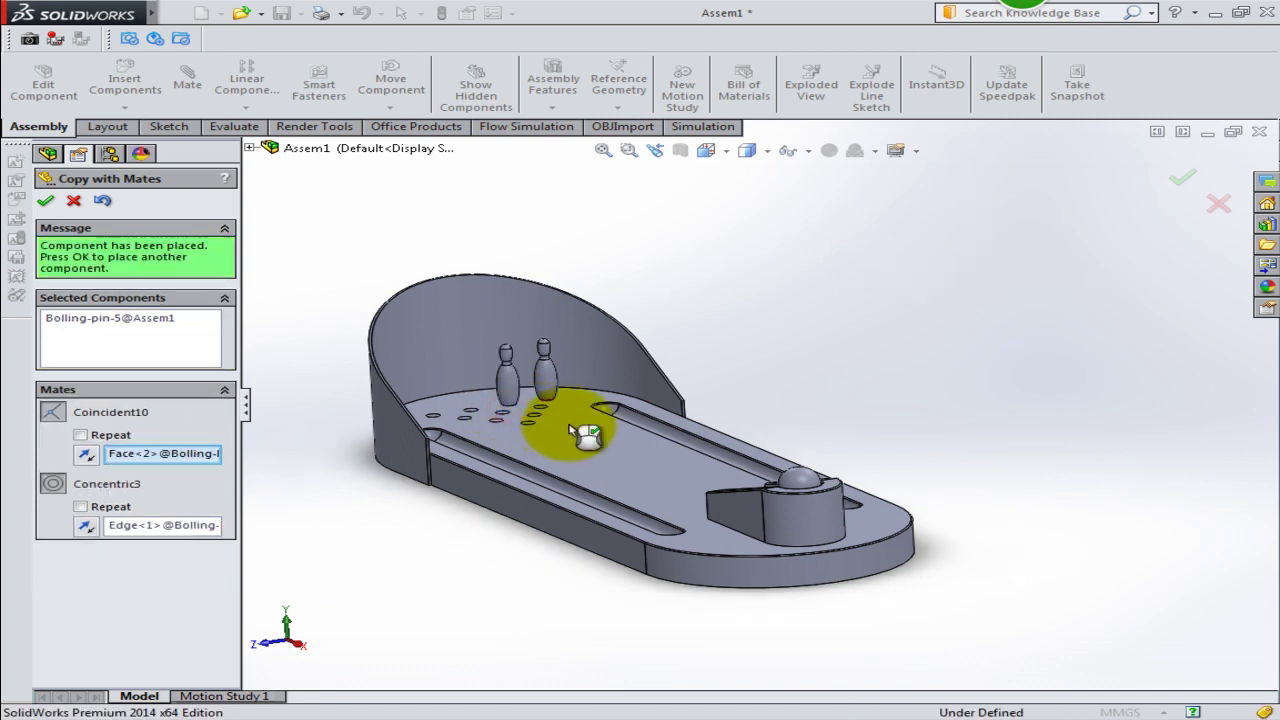
left_click(46, 201)
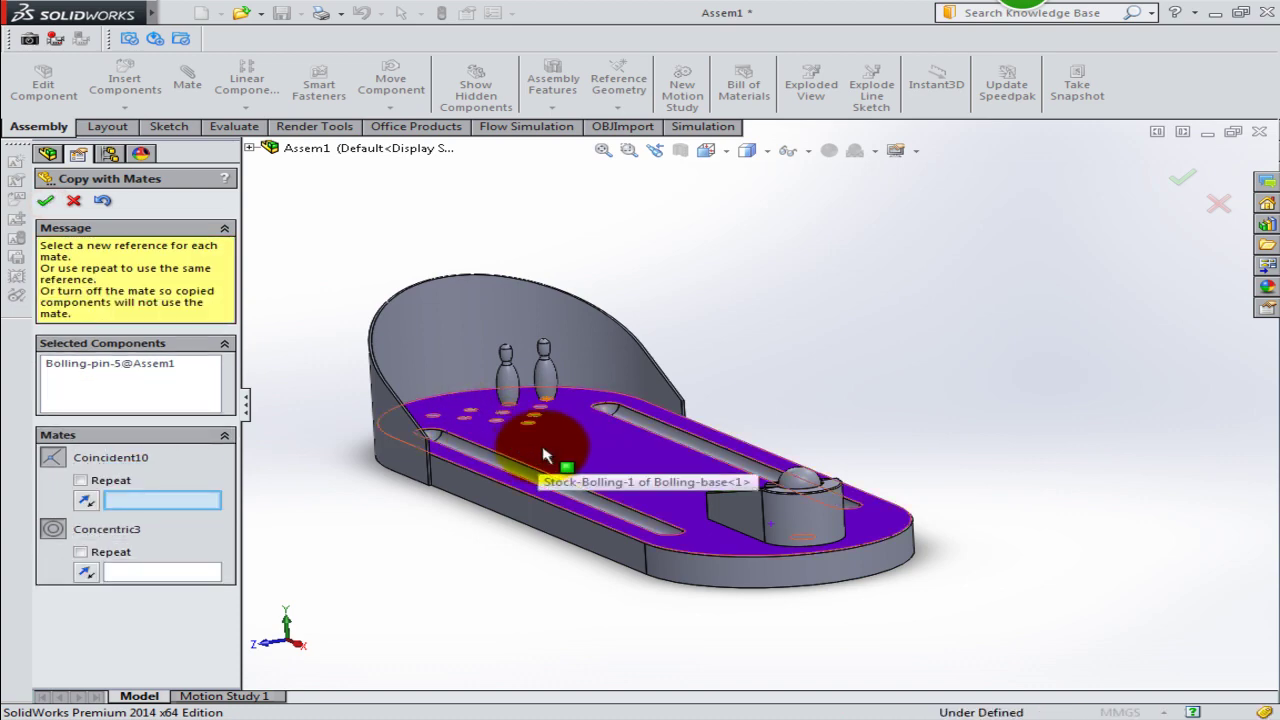
left_click(545, 455)
scroll(493, 420, "down", 3)
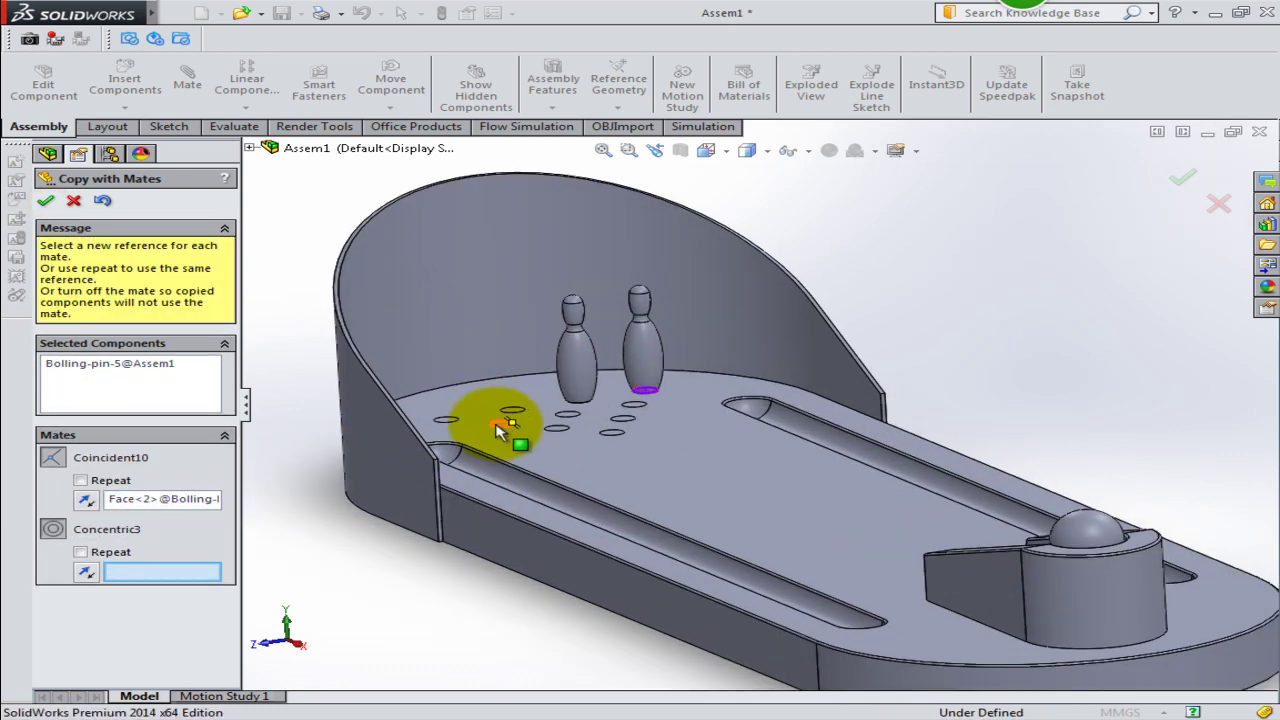
left_click(515, 413)
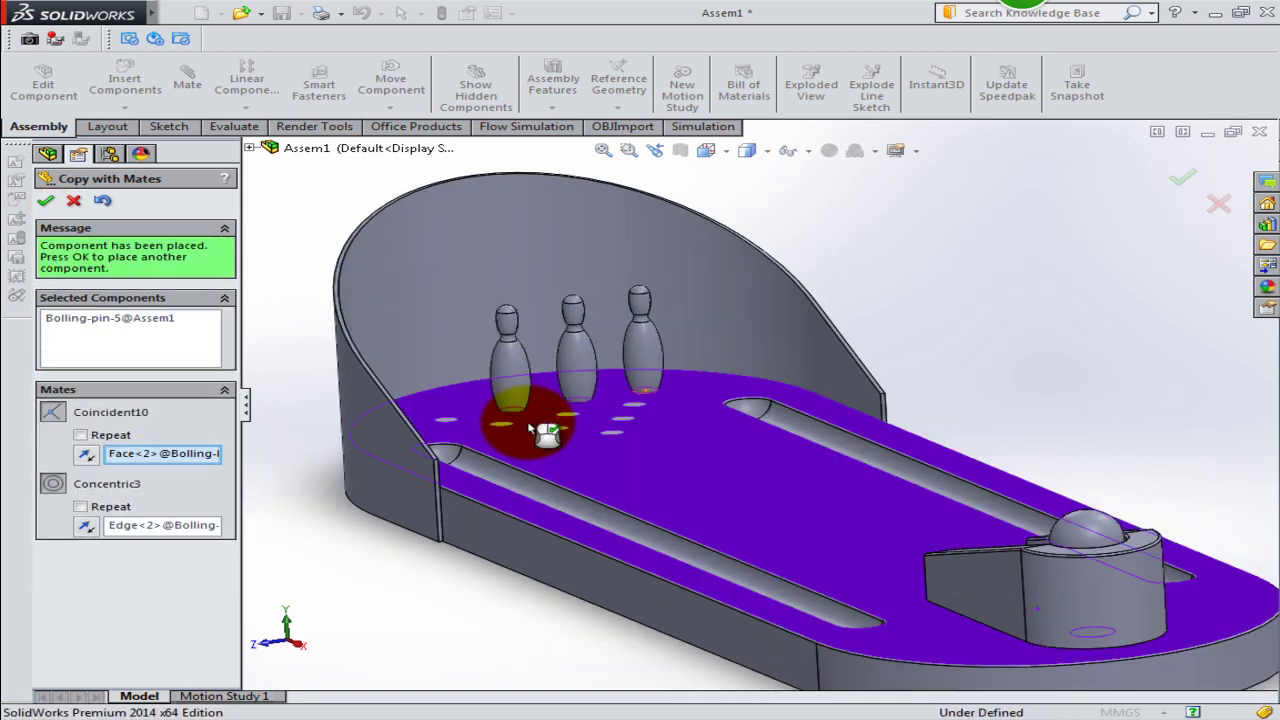
left_click(45, 204)
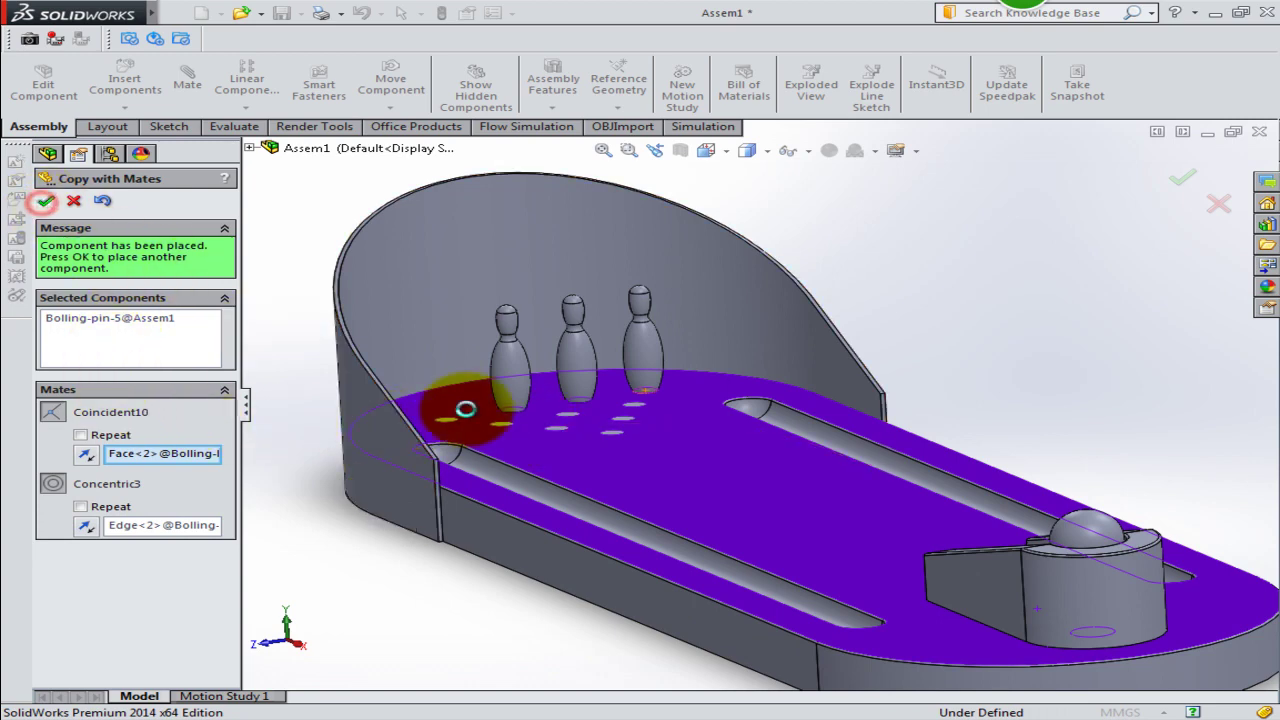
Place three more pin copies in the leftmost and back-row holes.
left_click(620, 485)
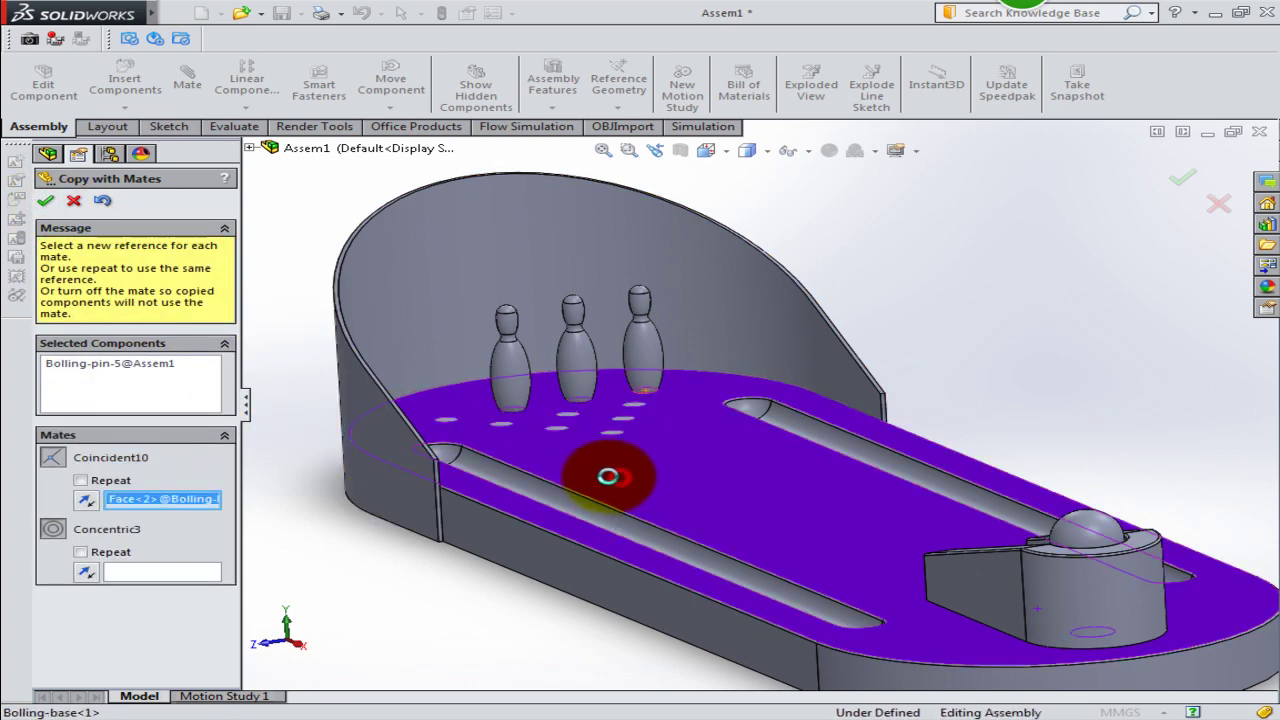
left_click(444, 420)
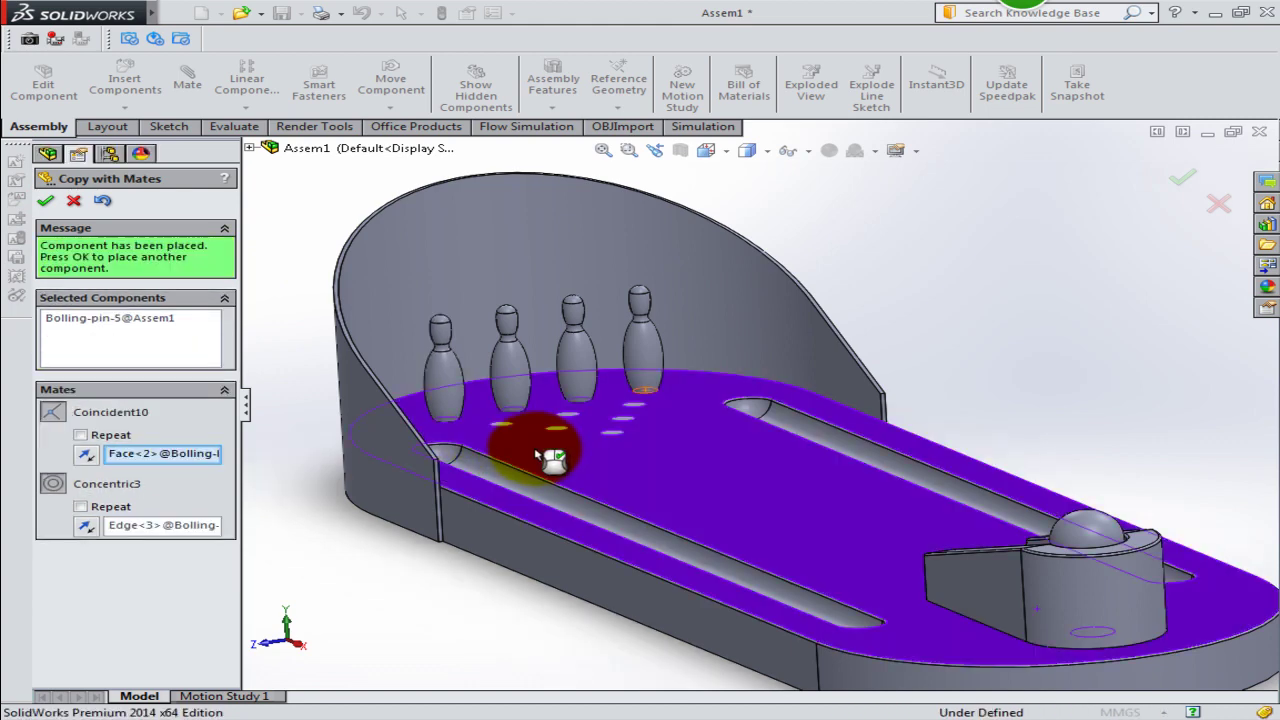
left_click(45, 201)
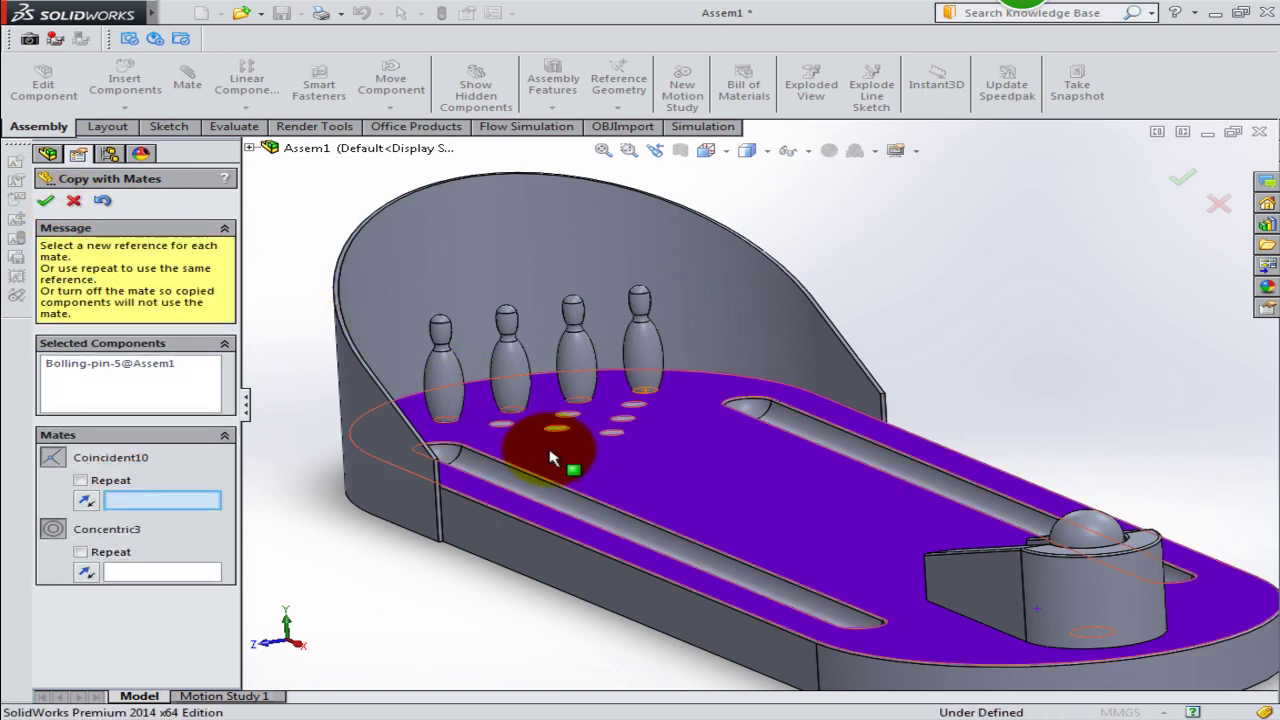
left_click(664, 463)
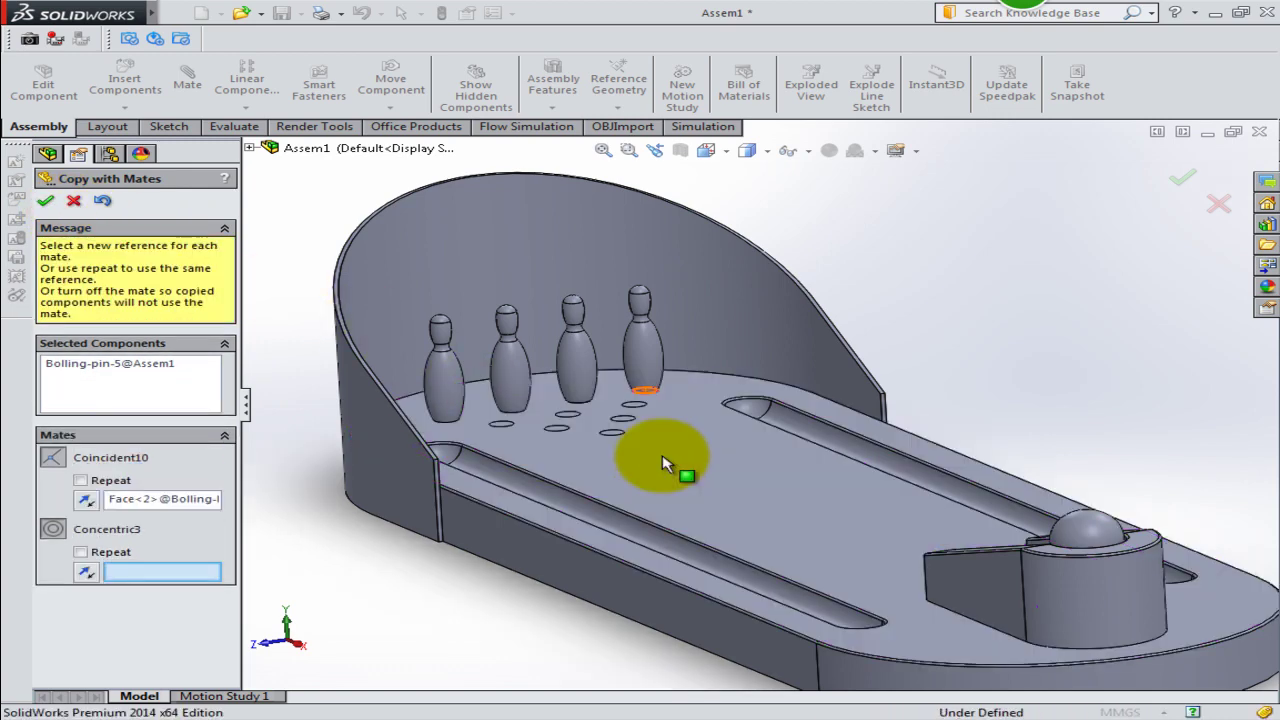
left_click(645, 412)
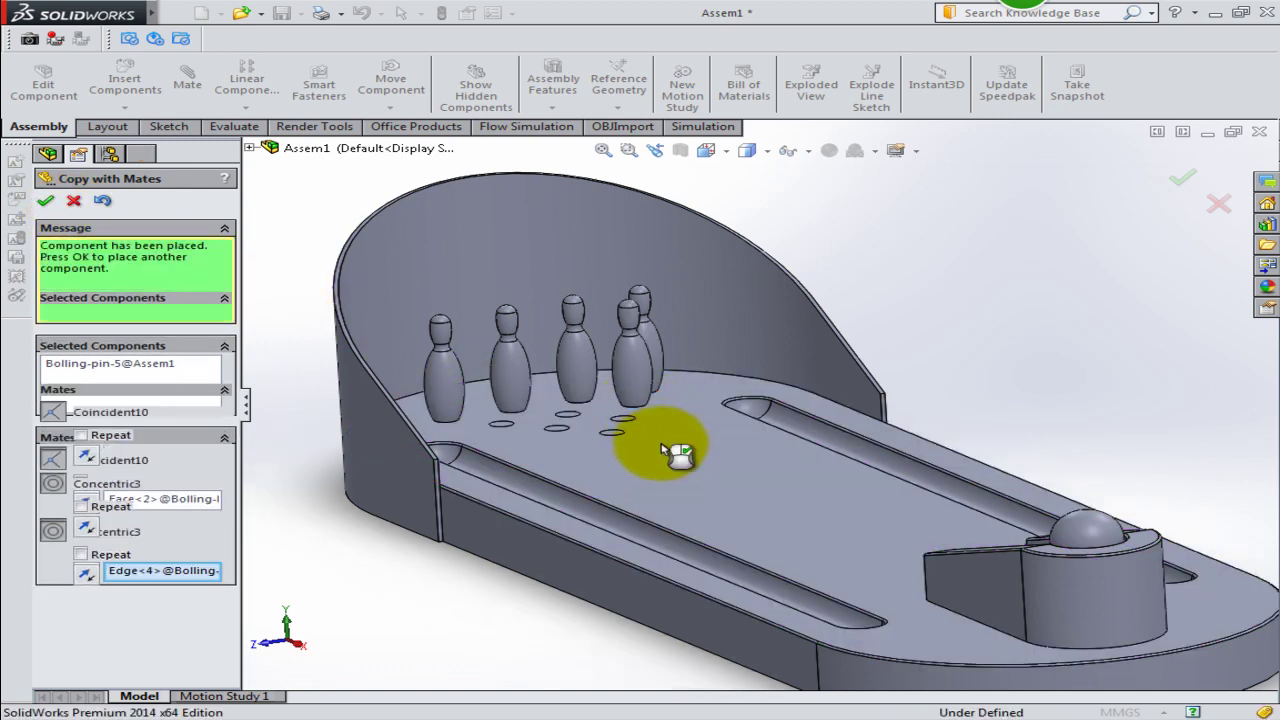
left_click_drag(677, 449, 557, 470)
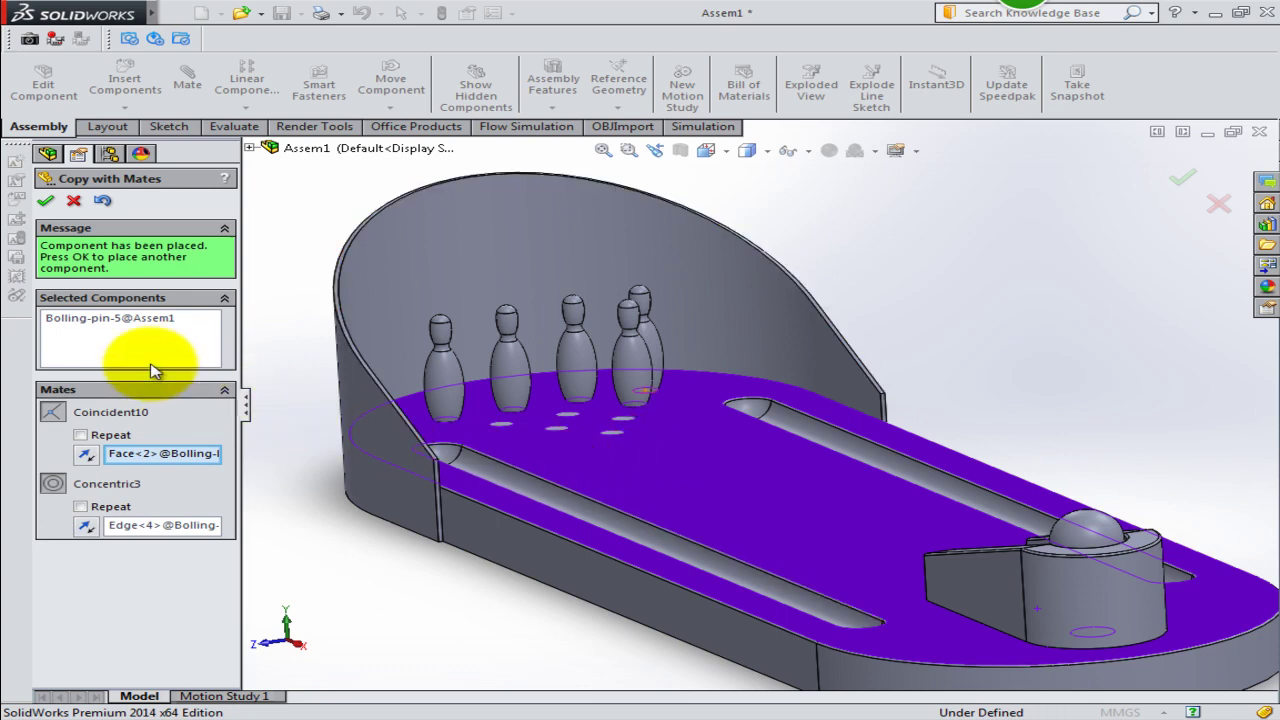
left_click(48, 201)
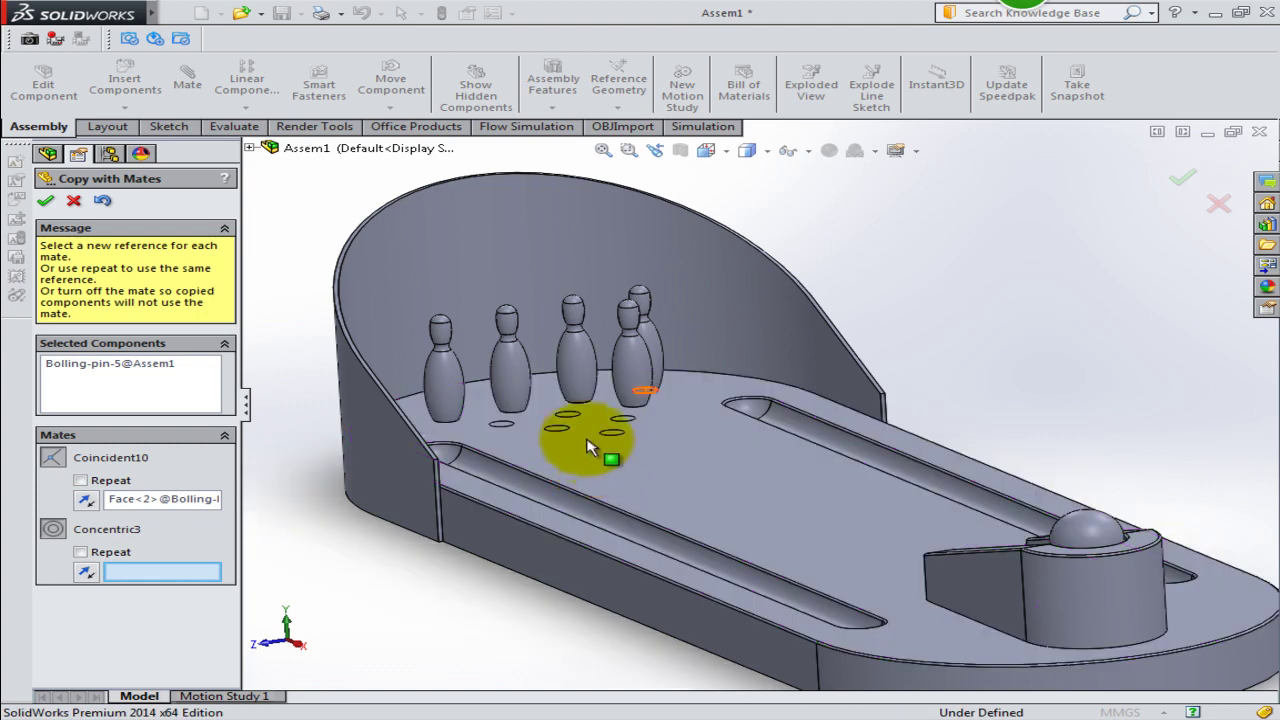
left_click(570, 416)
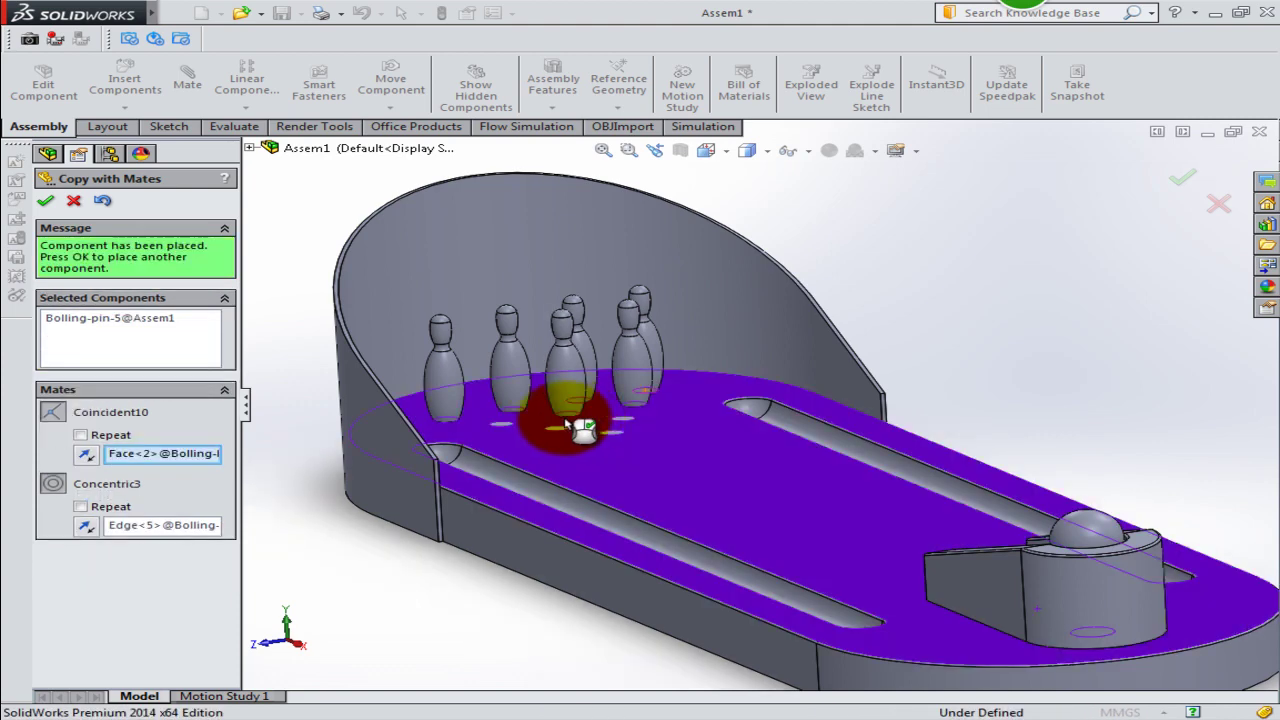
left_click(47, 202)
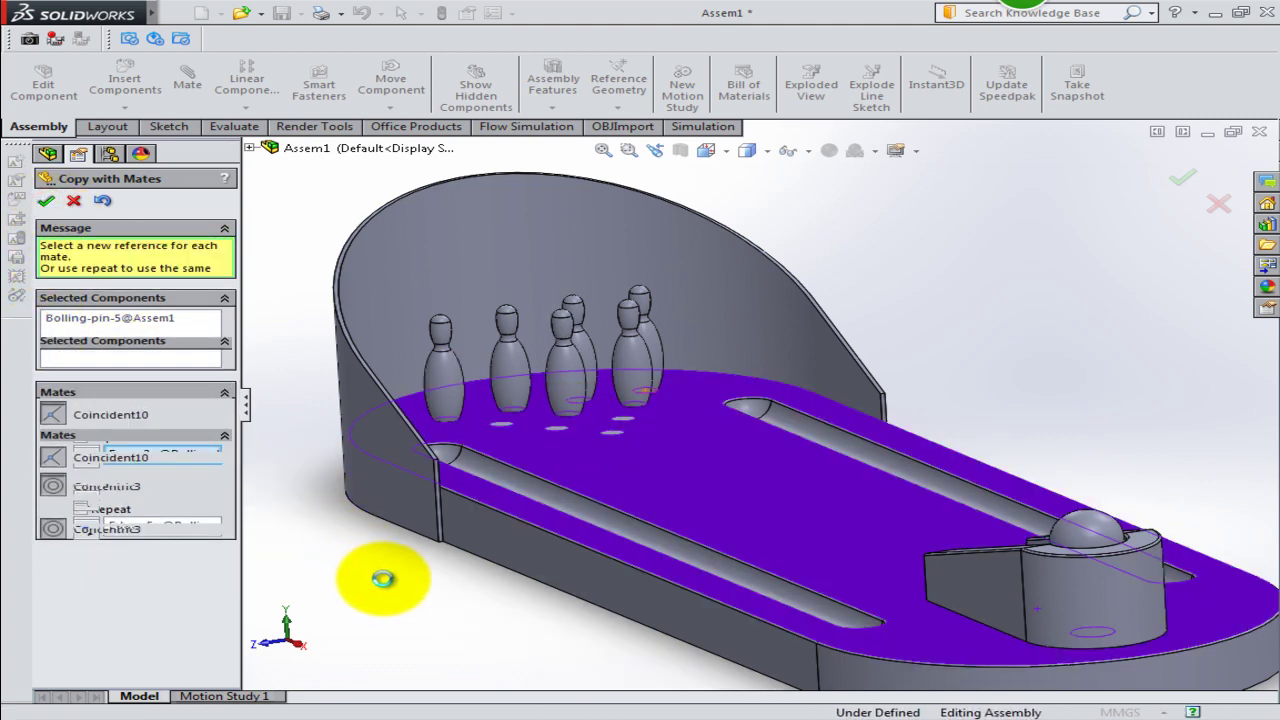
Place two more pin copies, clearing a wrong edge reference on the second.
left_click(583, 483)
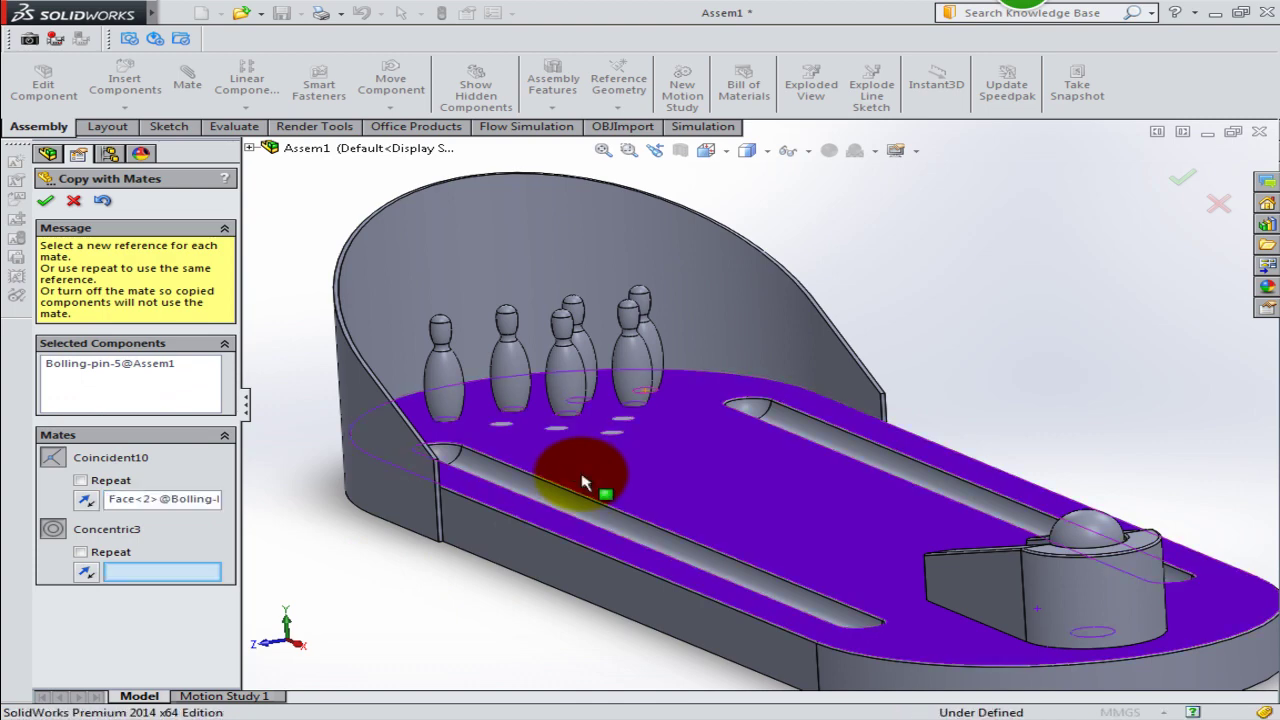
left_click(507, 428)
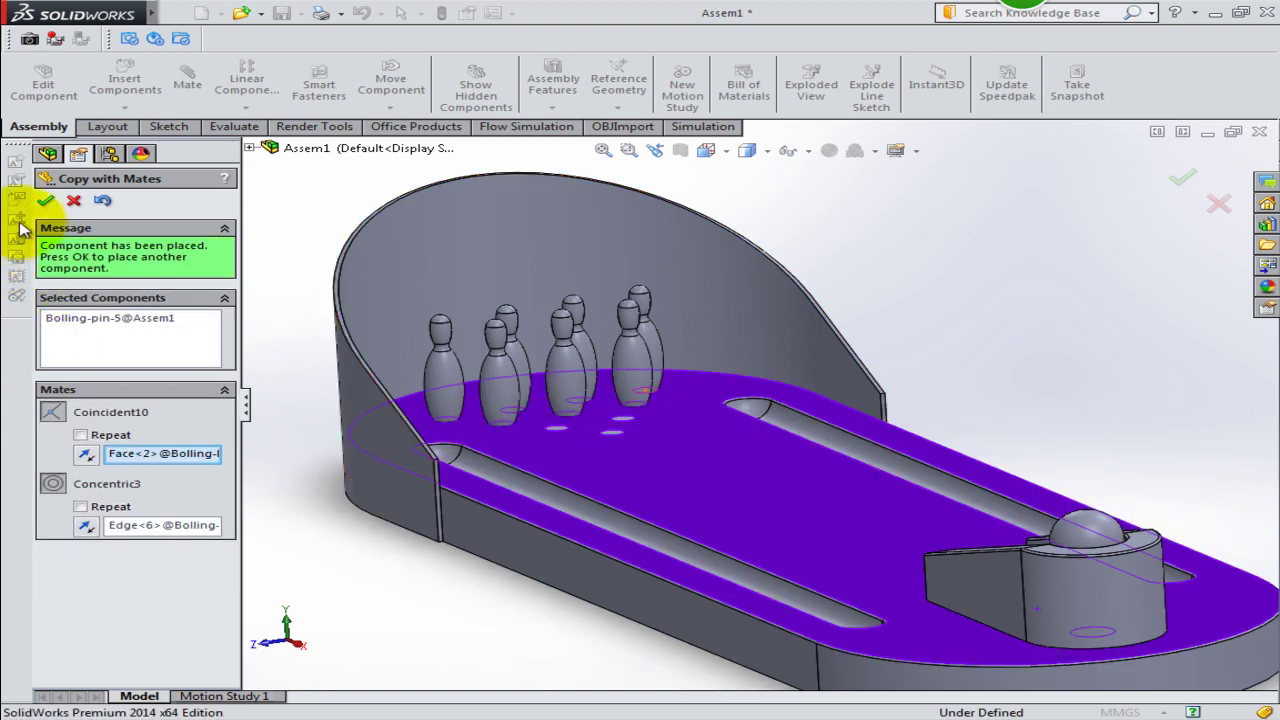
left_click(45, 200)
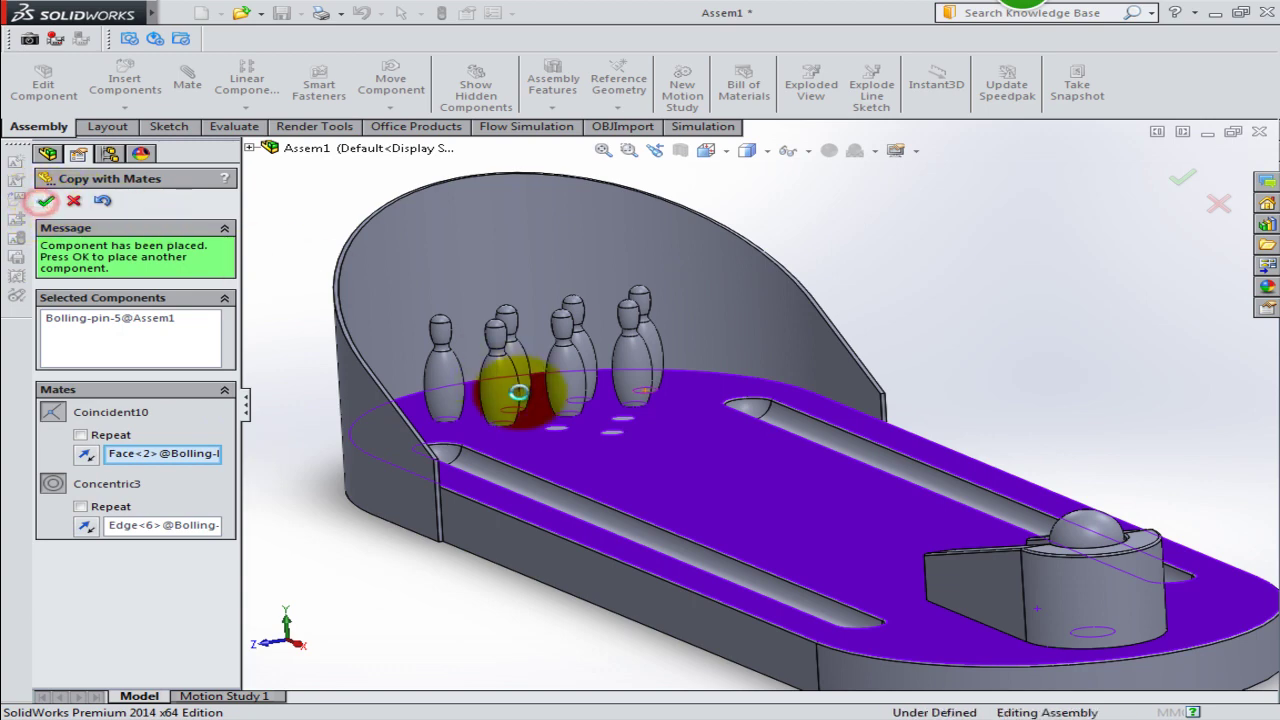
left_click(555, 432)
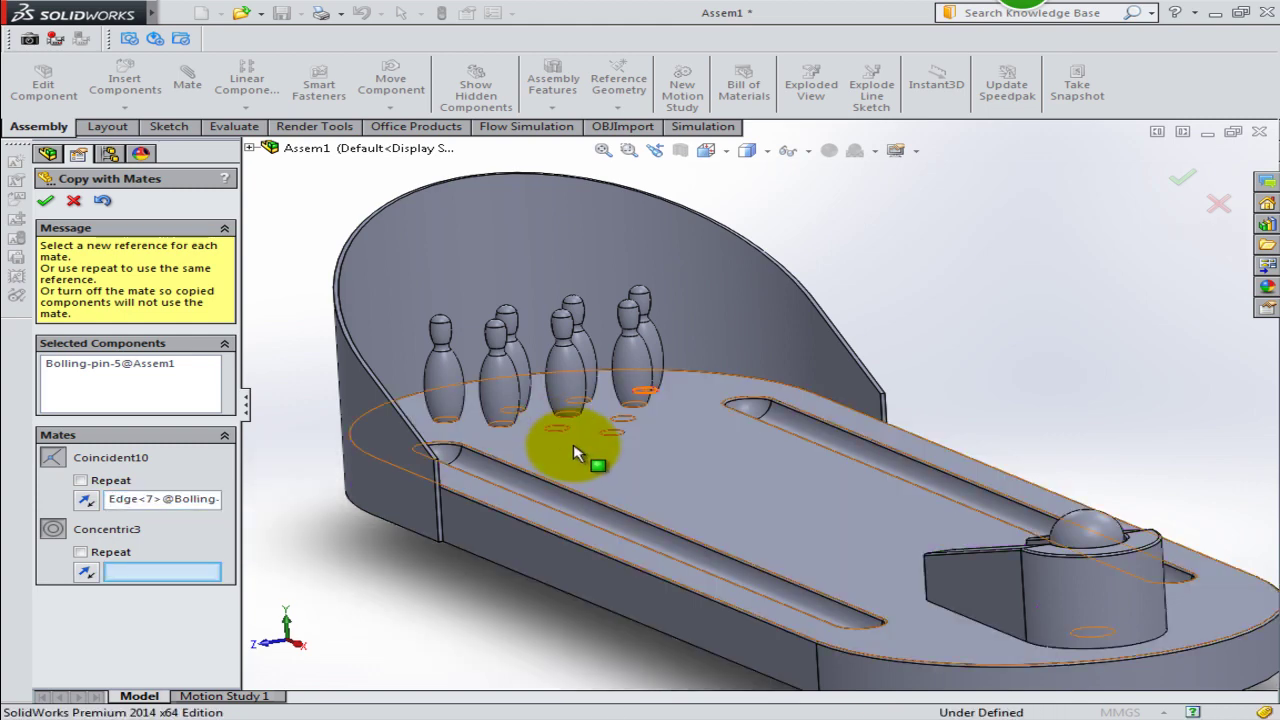
right_click(207, 506)
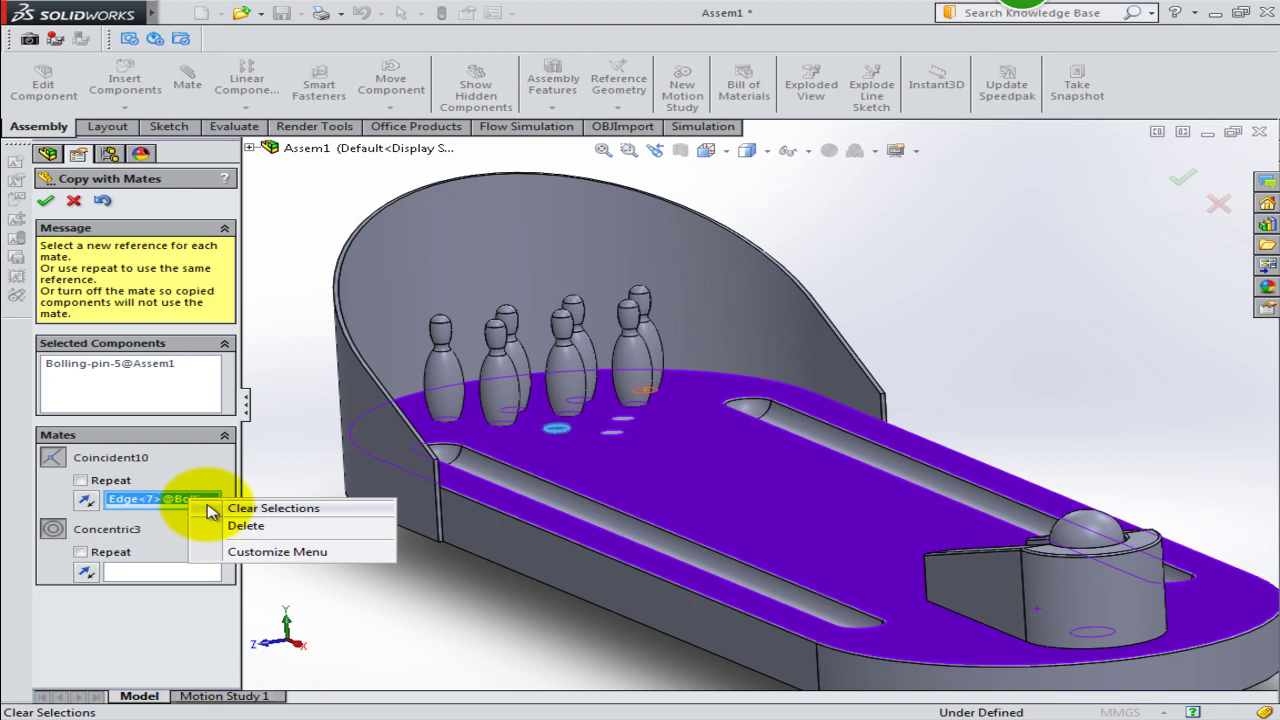
left_click(212, 509)
left_click(586, 454)
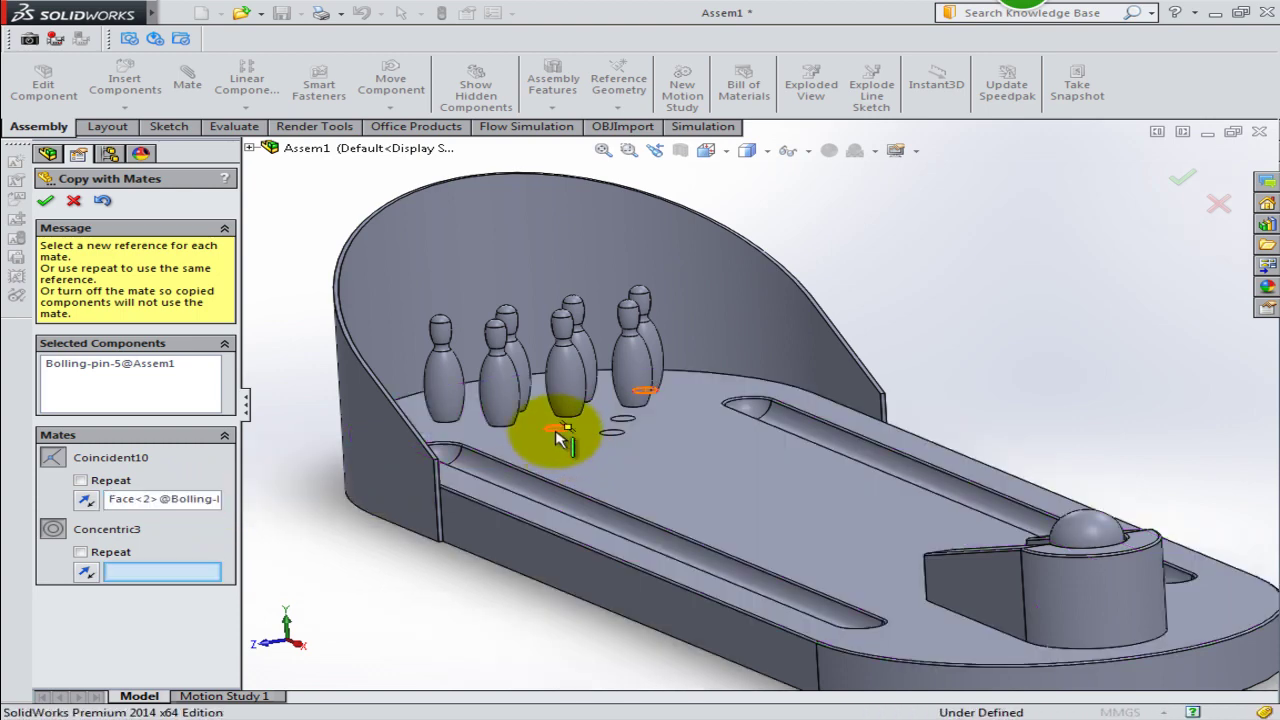
left_click(557, 430)
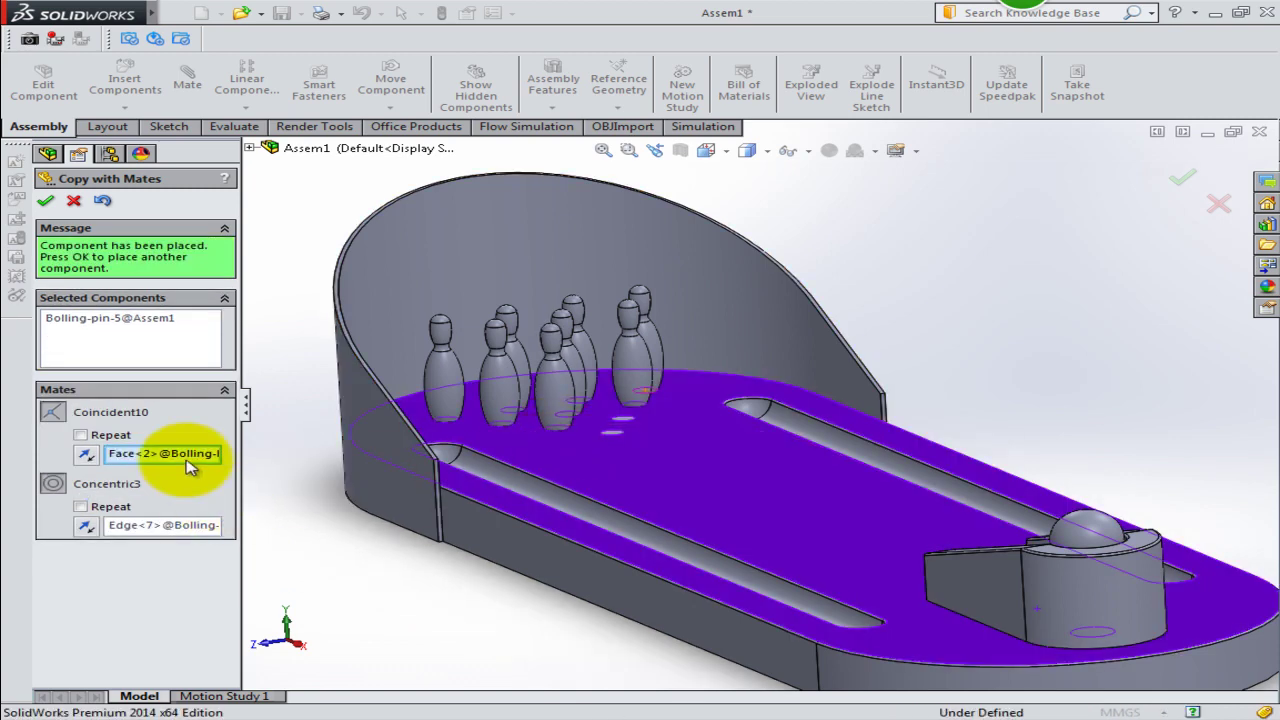
left_click(43, 199)
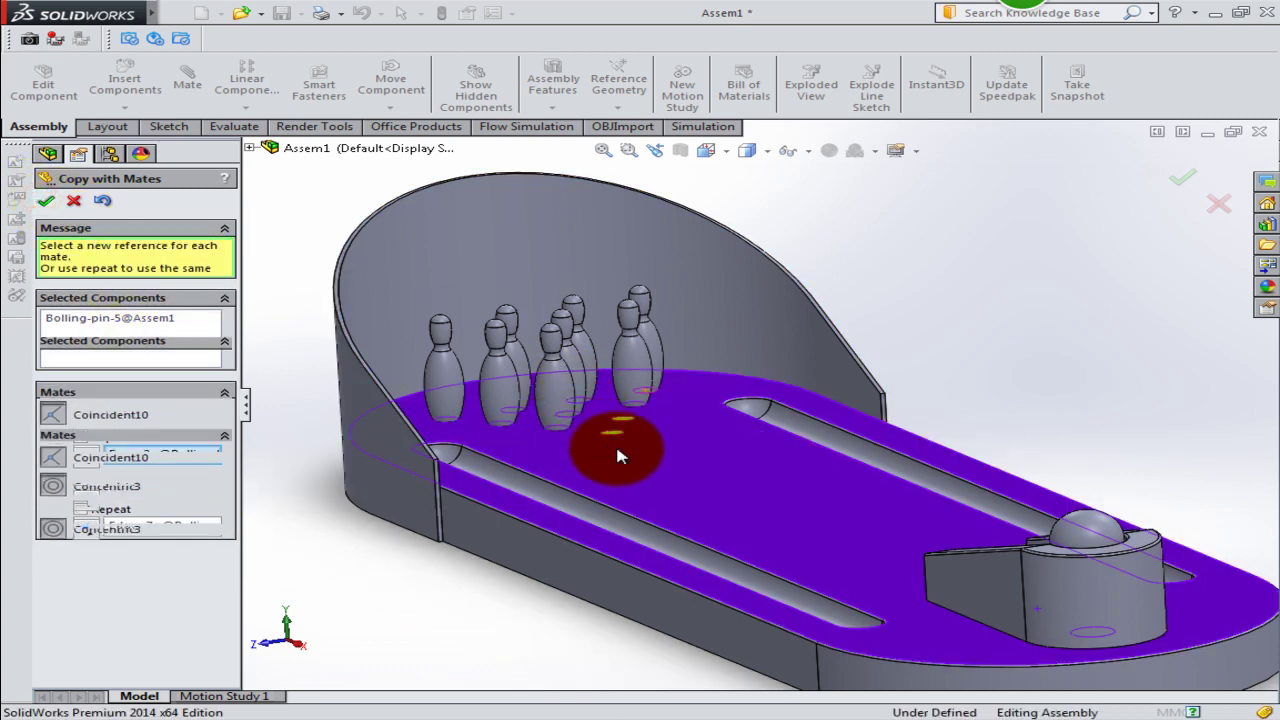
Place the final two pin copies, finish Copy with Mates and fit the view.
left_click(648, 443)
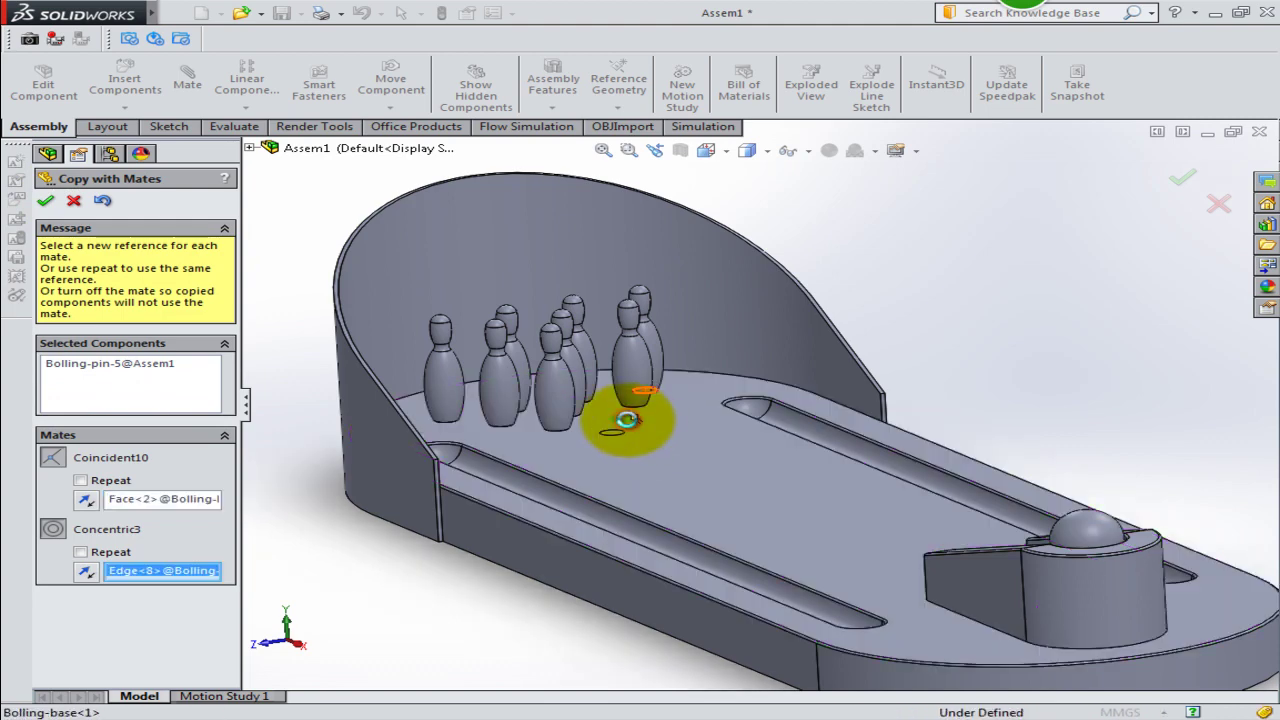
left_click(628, 428)
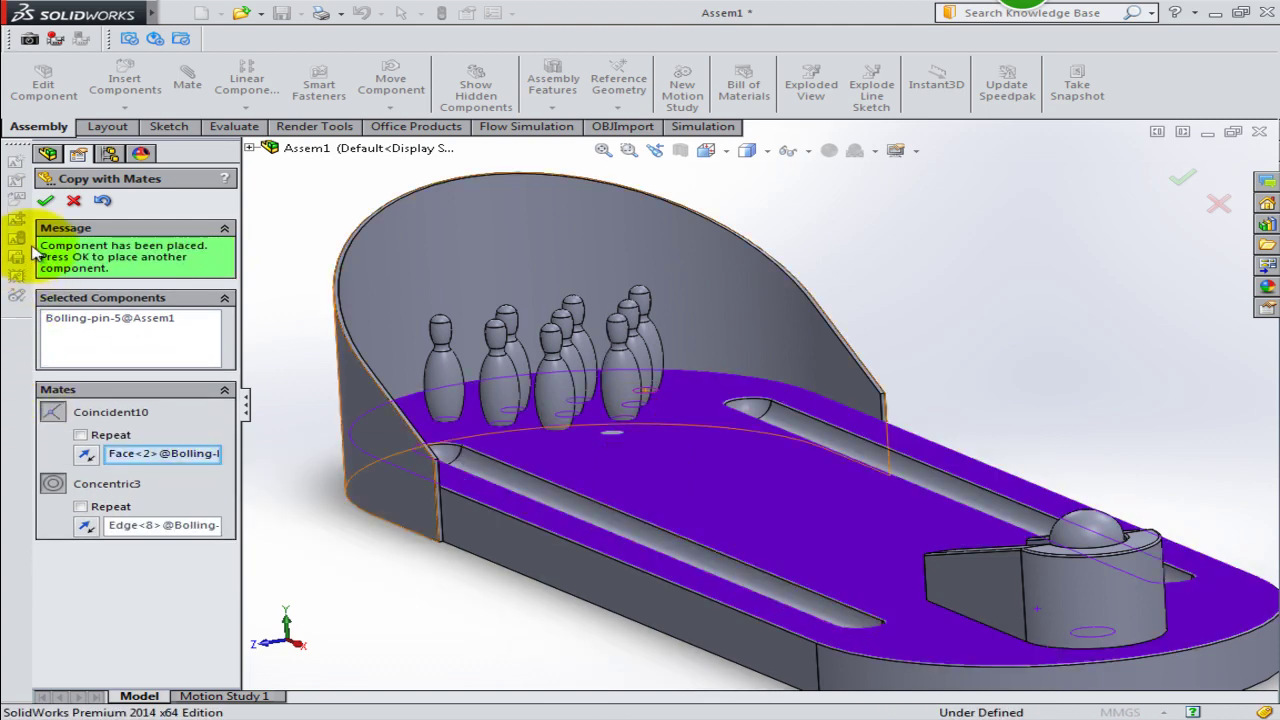
left_click(45, 200)
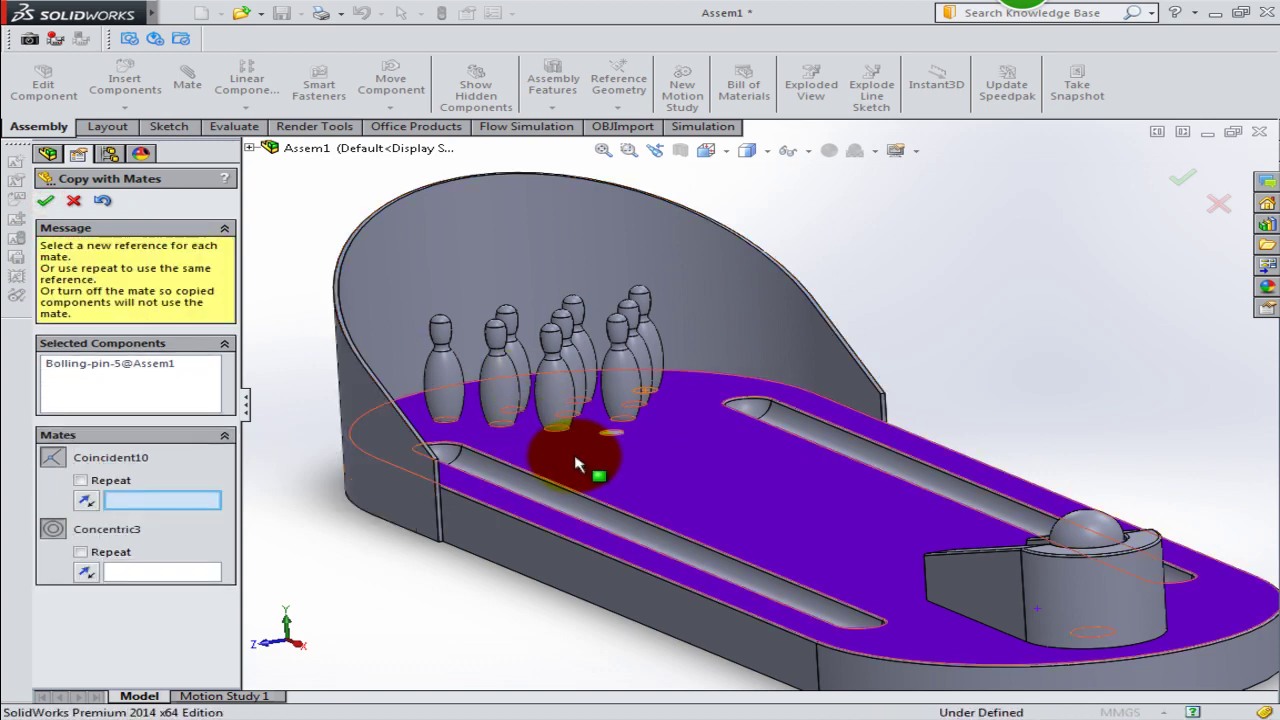
left_click(589, 464)
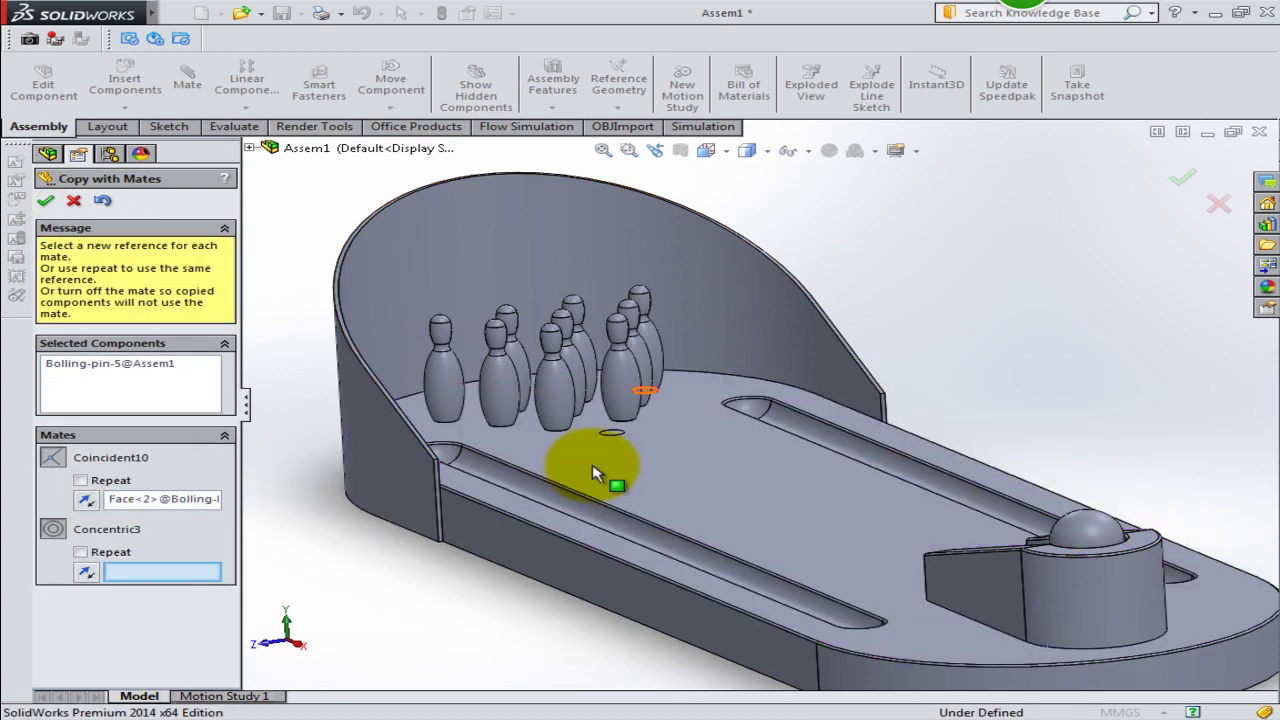
left_click(612, 440)
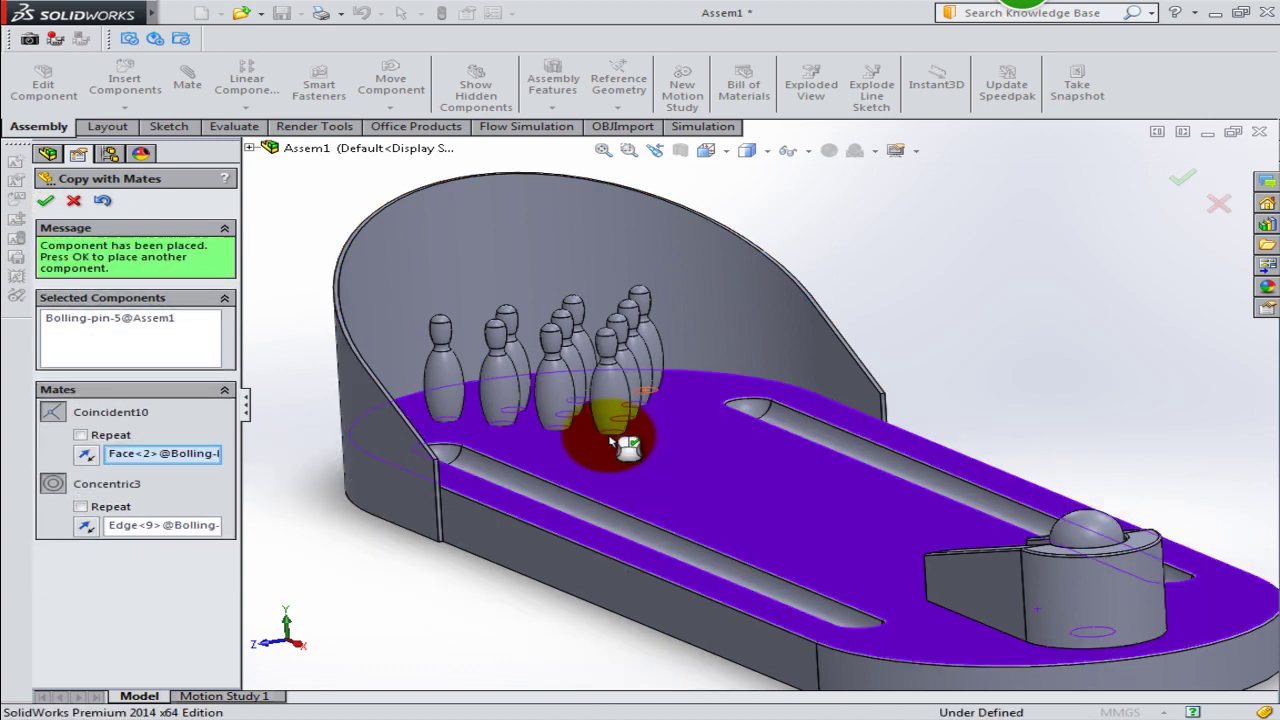
left_click(47, 203)
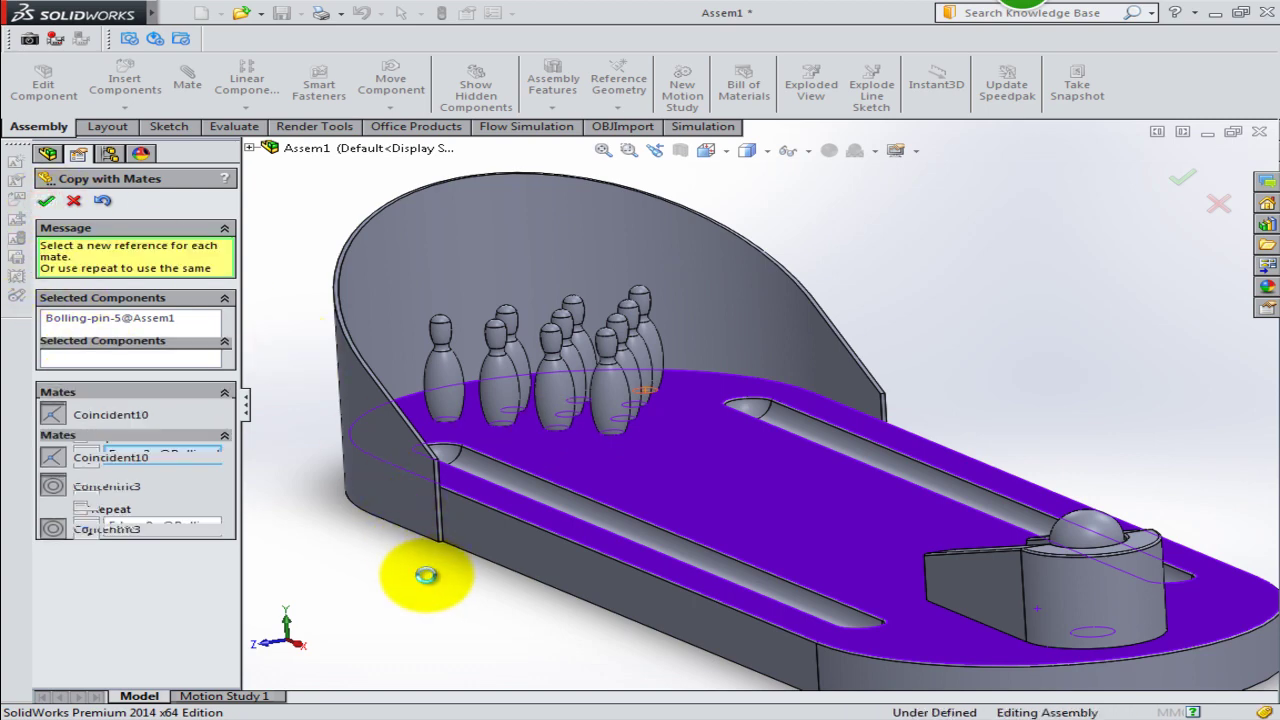
left_click(45, 200)
middle_click(446, 597)
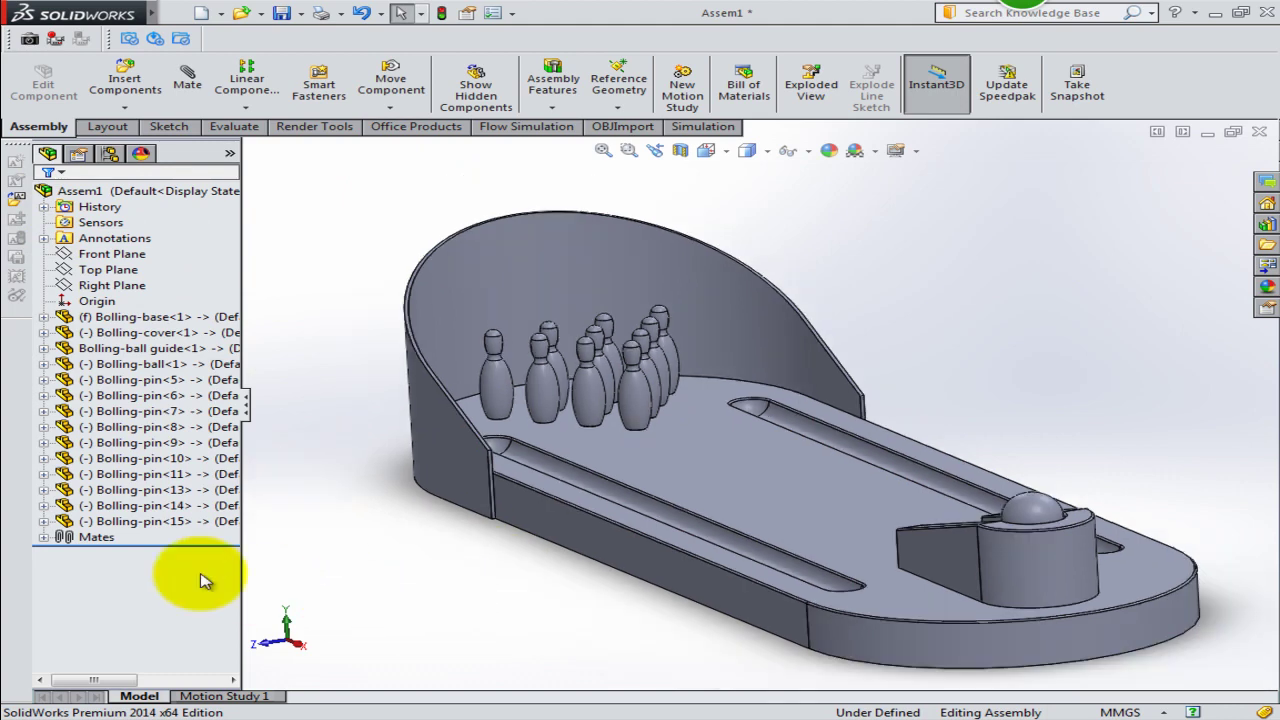
Shift-select Bolling-pin<5> through Bolling-pin<15> and add them to a new folder named Pins.
left_click(153, 381)
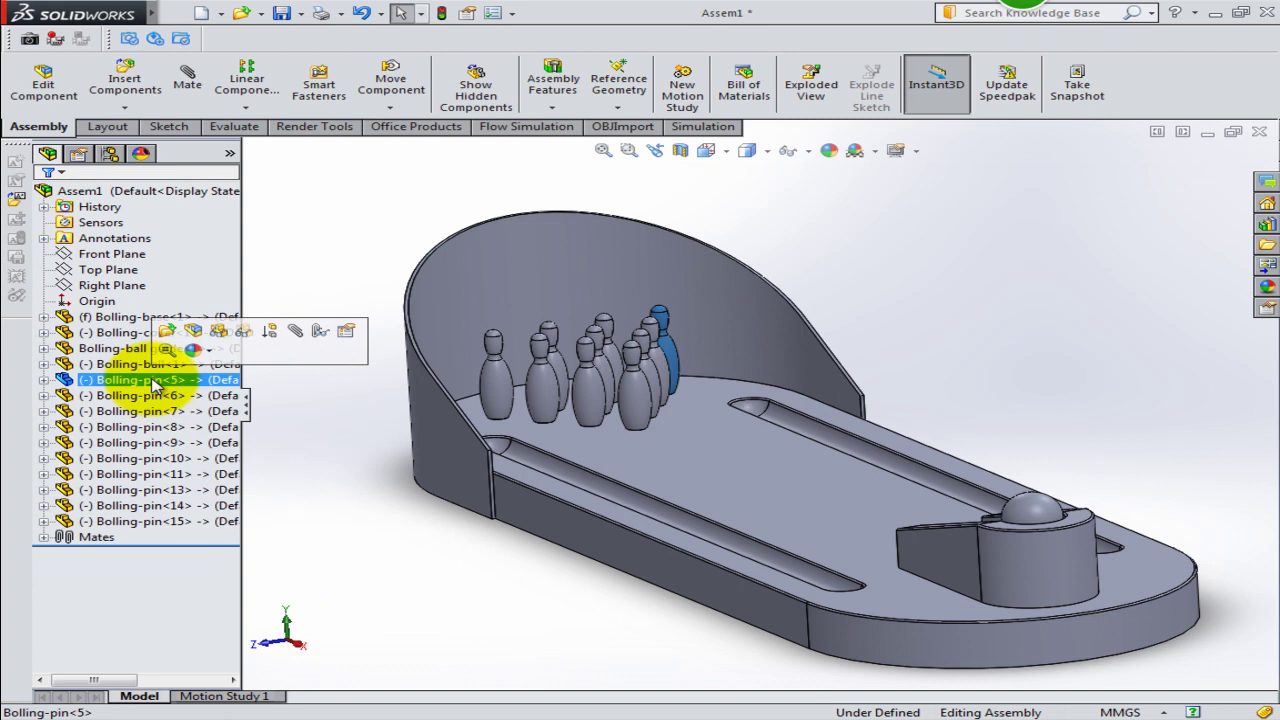
left_click(166, 524, "shift")
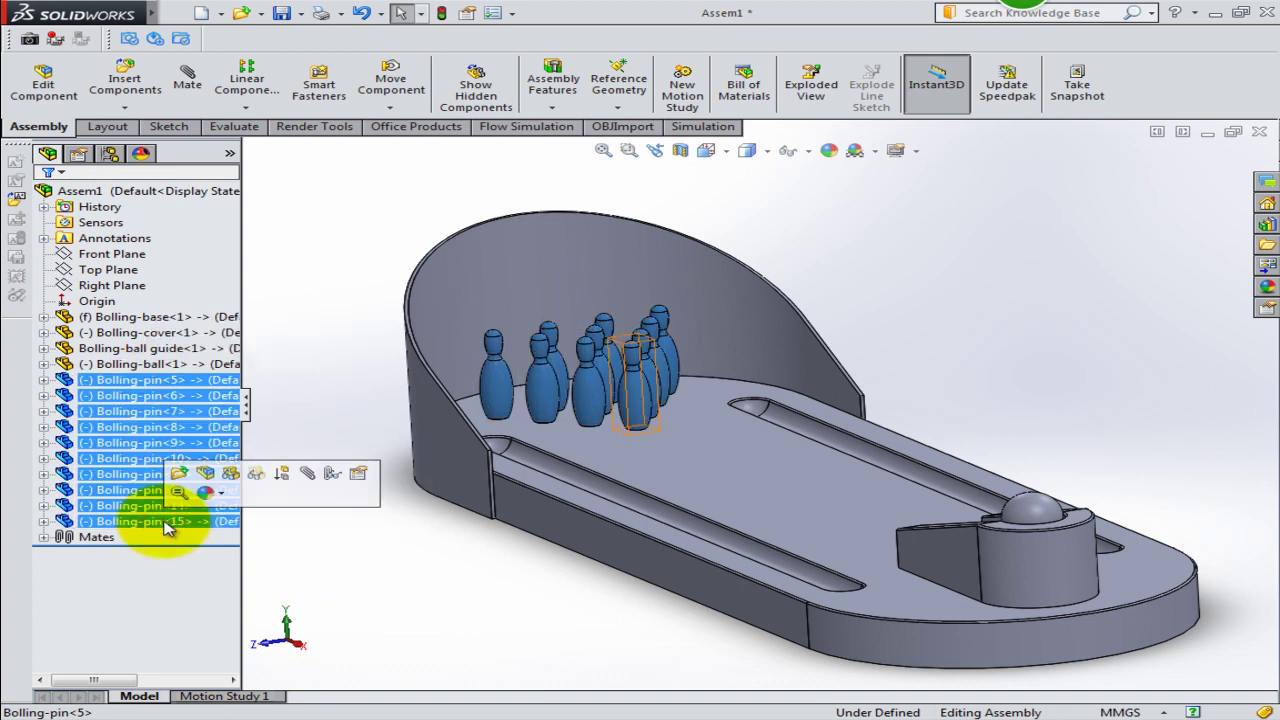
right_click(166, 526)
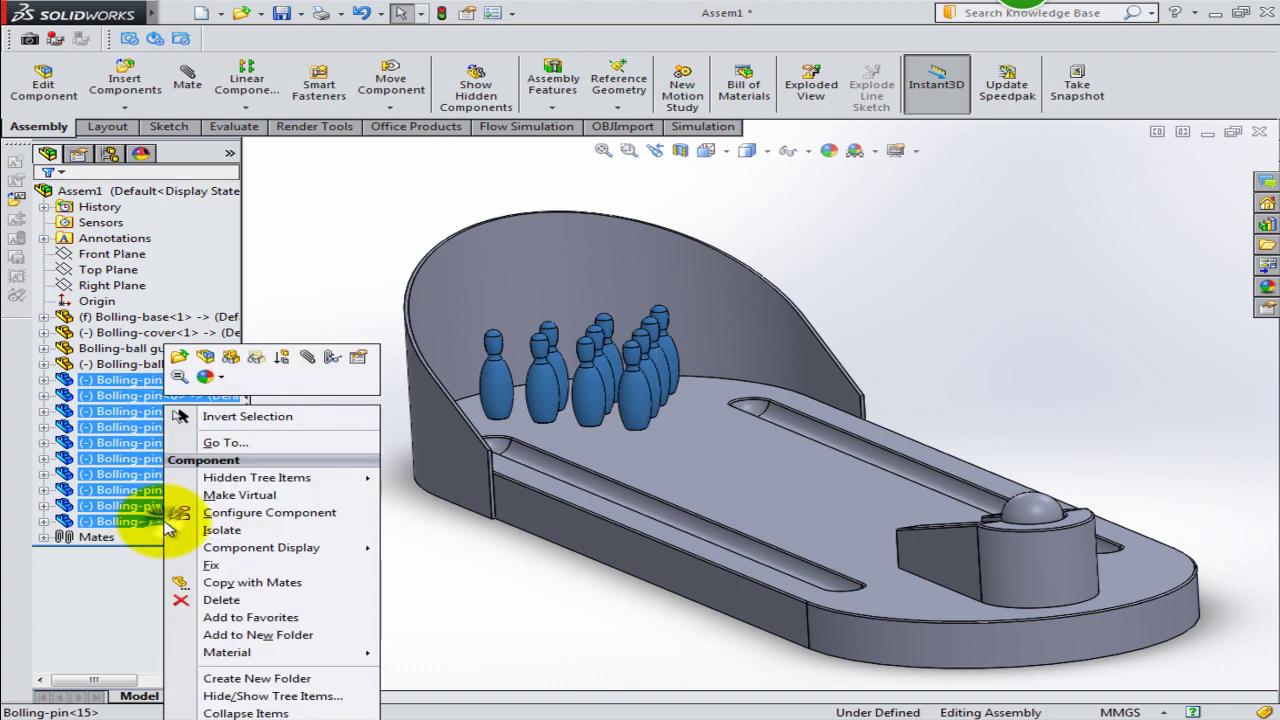
left_click(295, 636)
type("Pins")
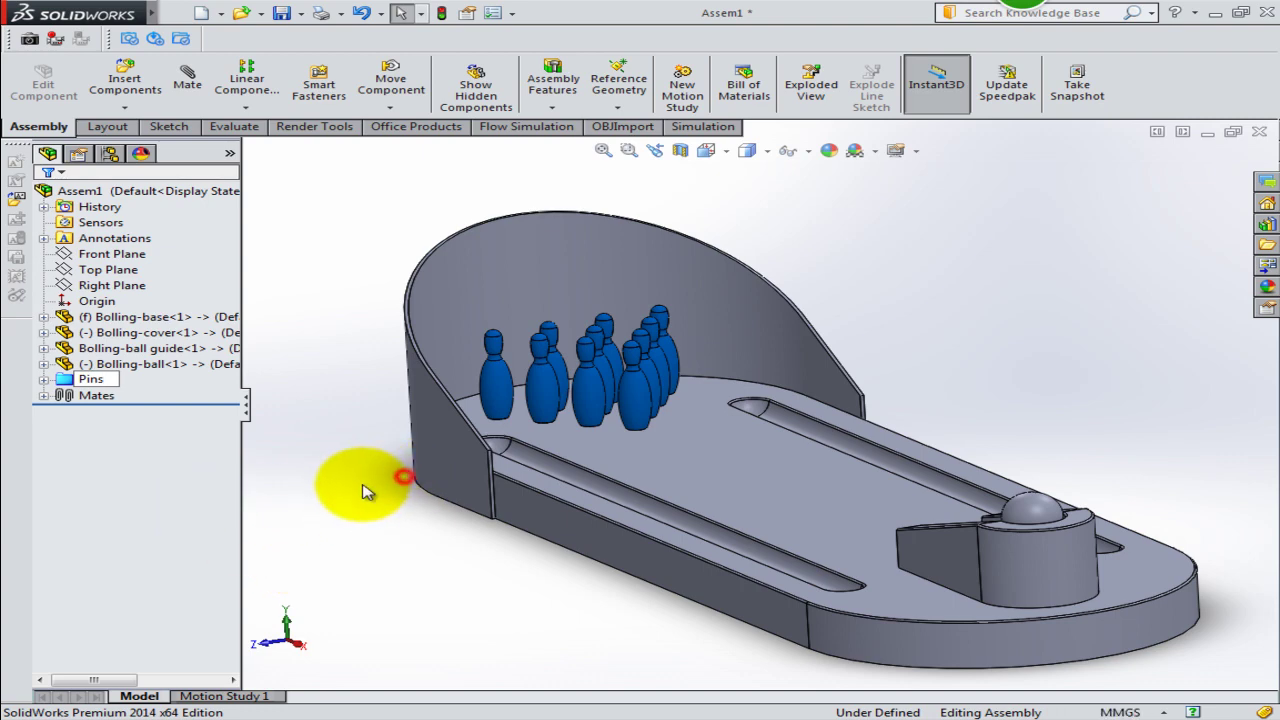
left_click(375, 485)
Move the pin mates Coincident10 through Concentric12 into a new Mates folder named 'Pins Mates'.
left_click(43, 395)
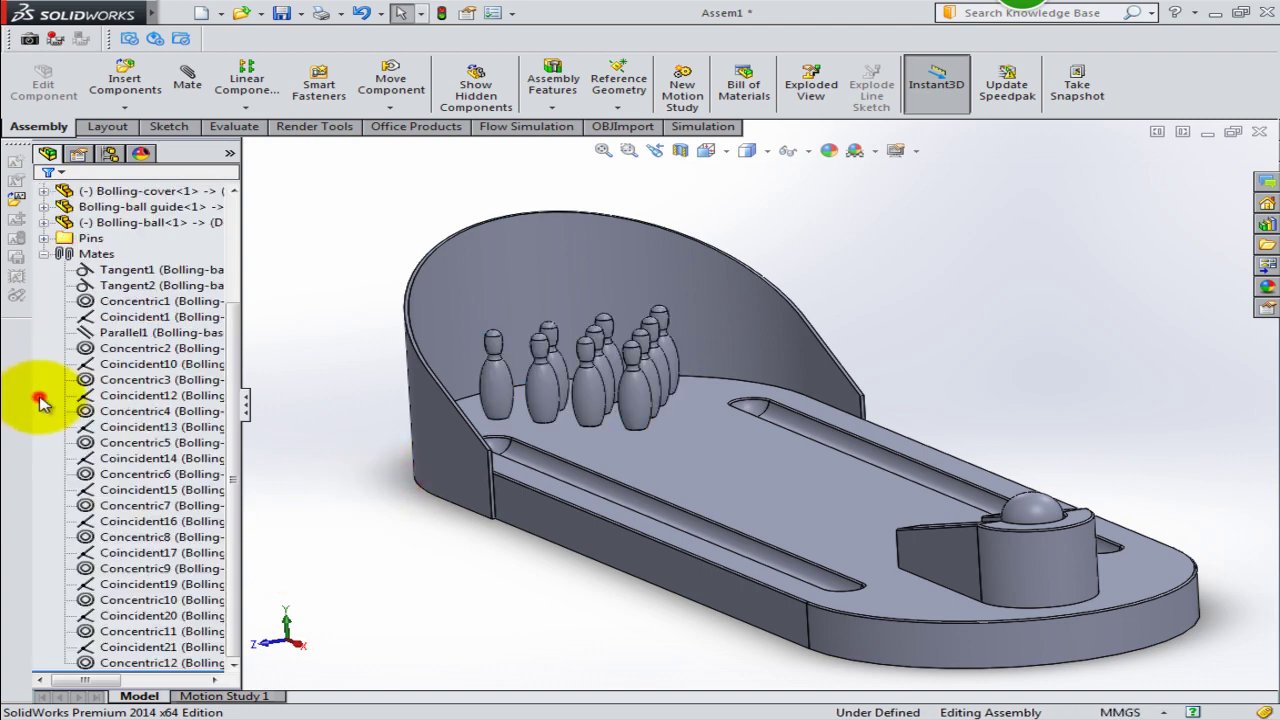
left_click(60, 442)
key("Escape")
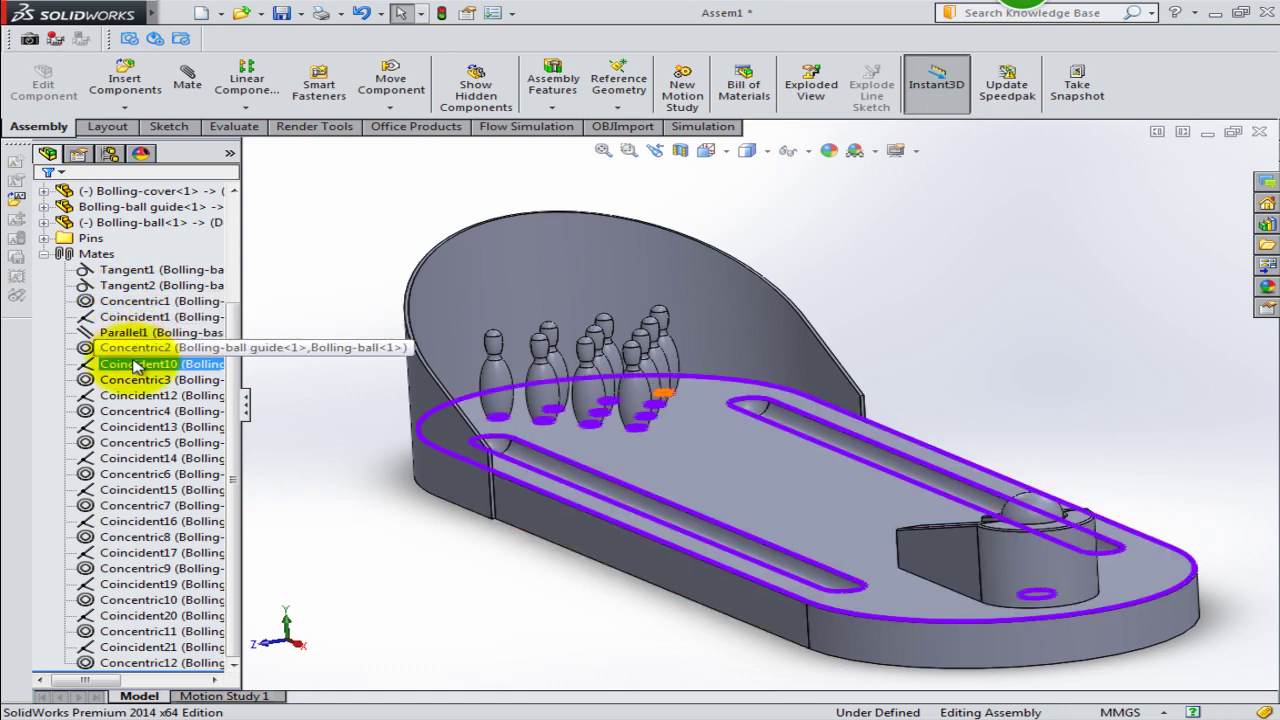
left_click(133, 366)
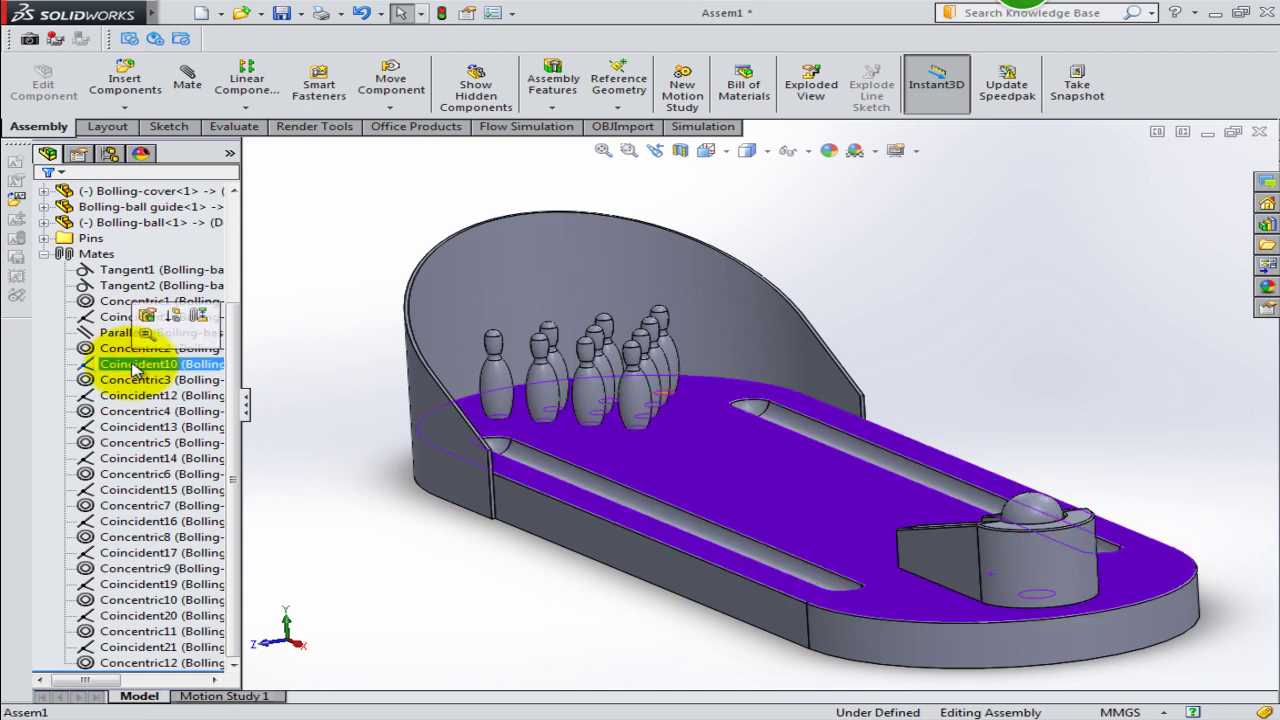
left_click(215, 442, "ctrl")
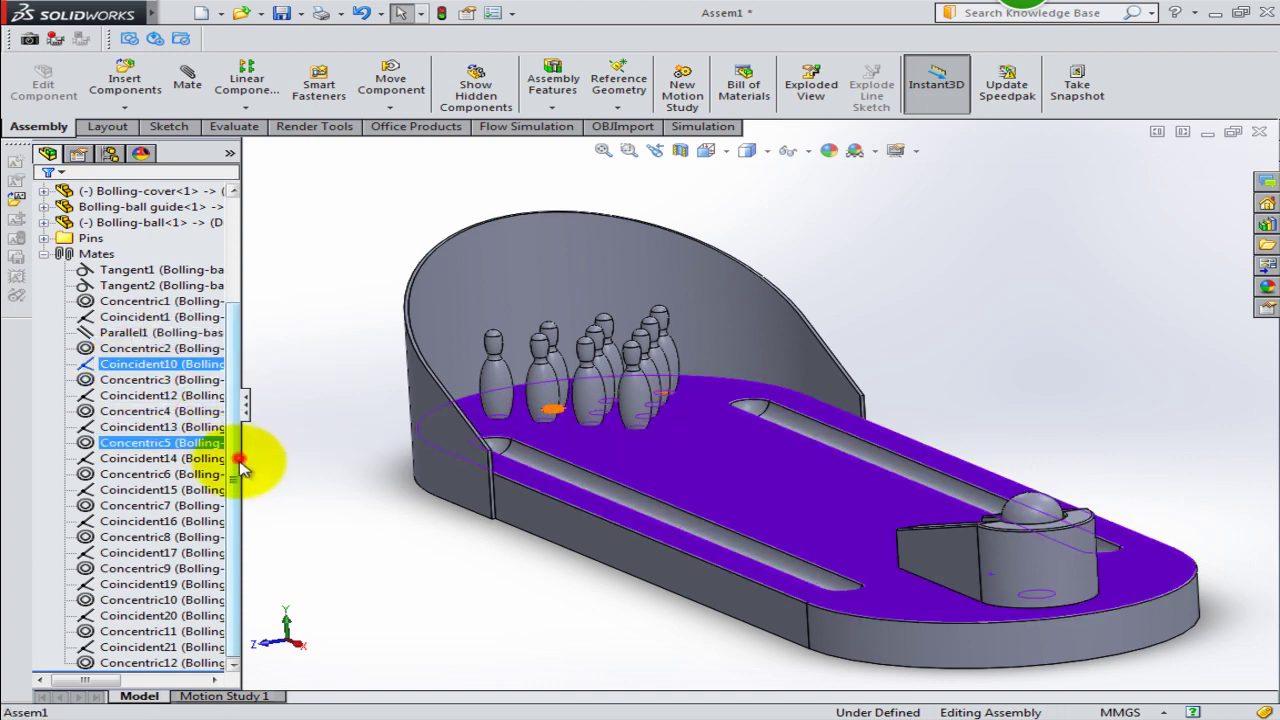
left_click(150, 662, "ctrl")
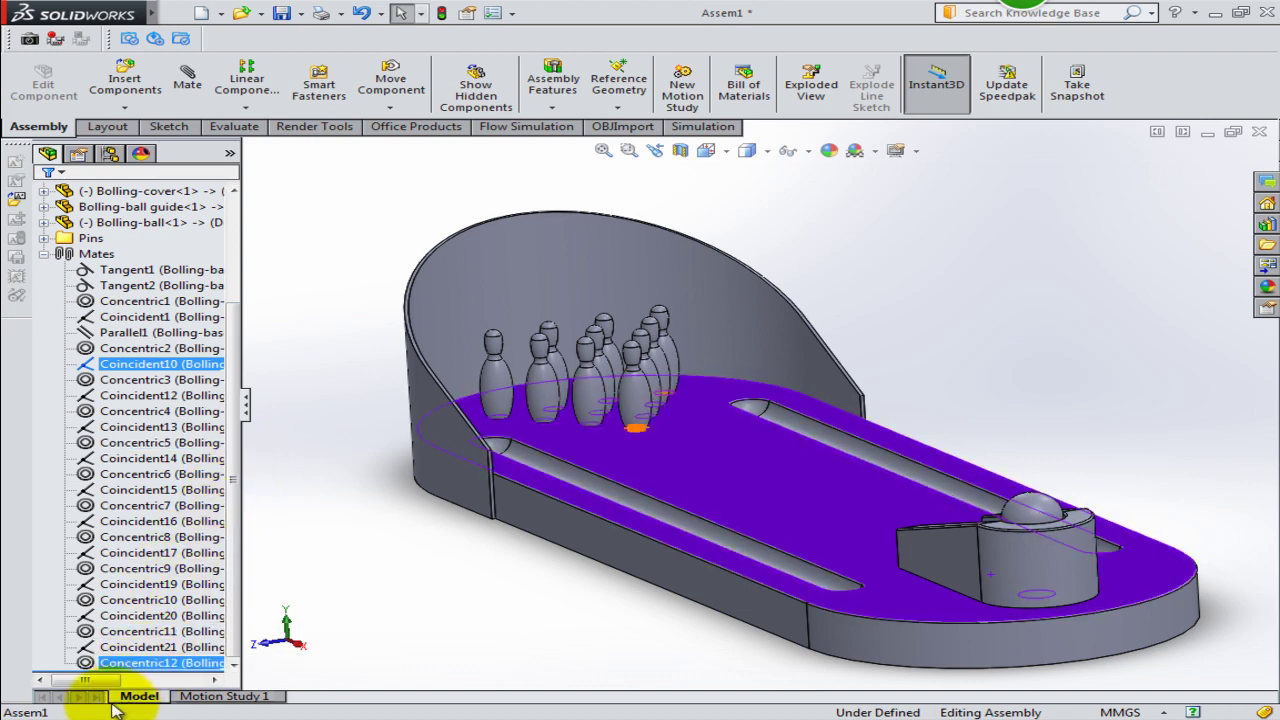
left_click(190, 363, "shift")
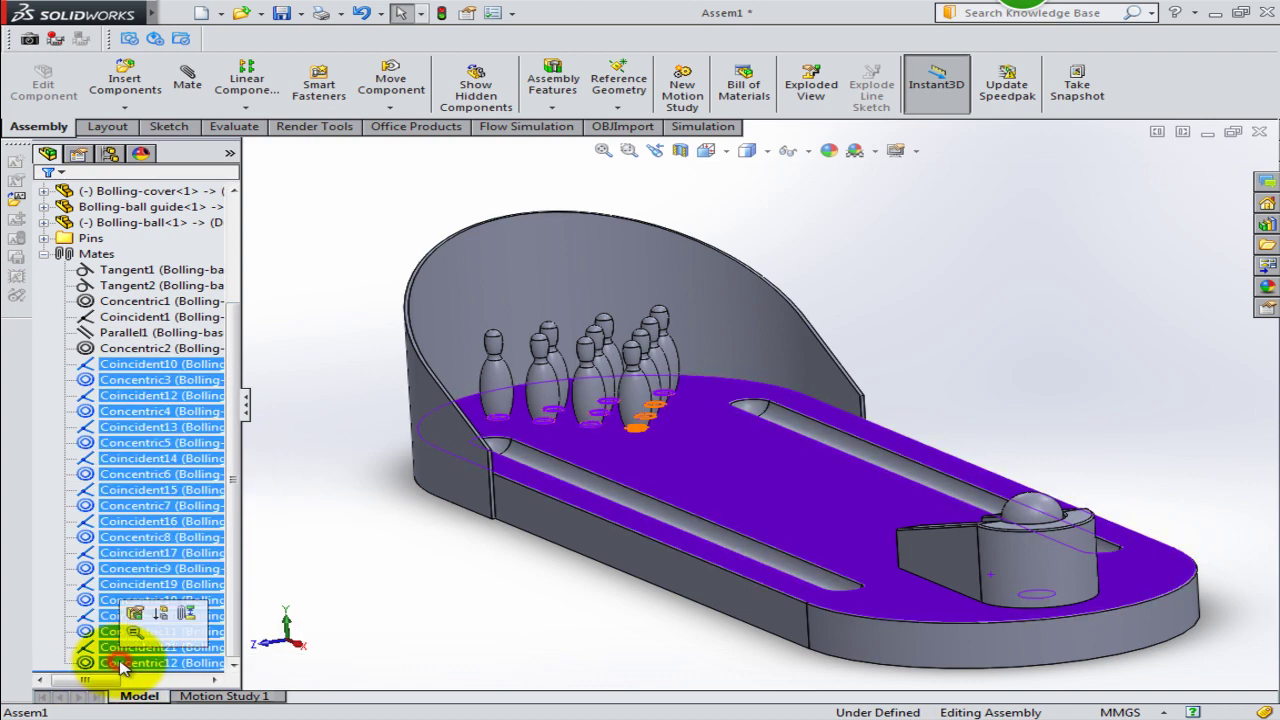
right_click(165, 368)
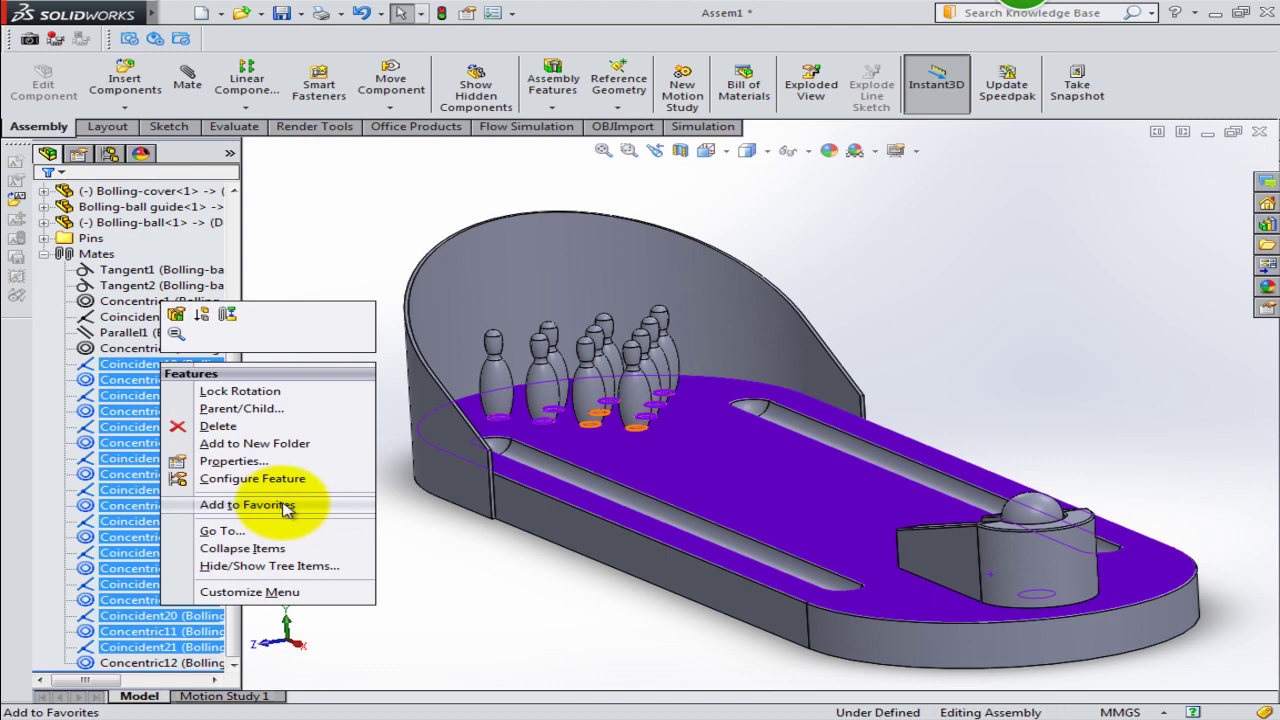
left_click(278, 443)
type("Pins Mates")
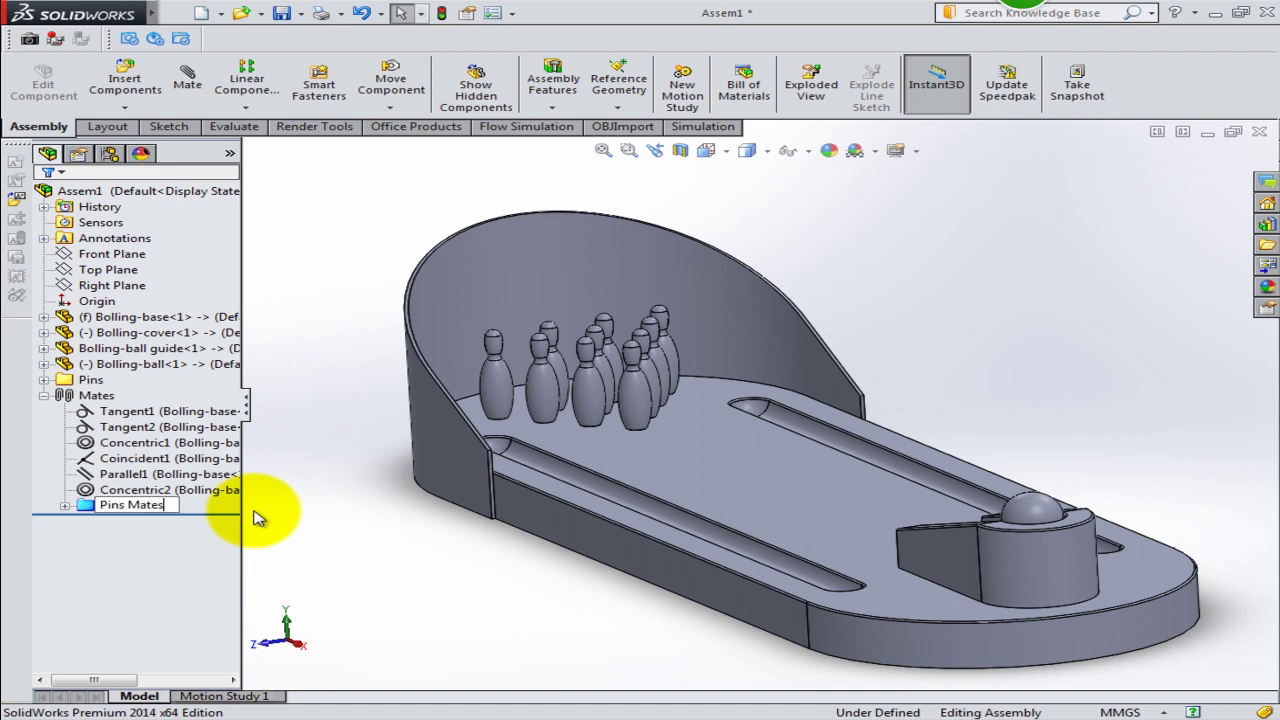
left_click(335, 525)
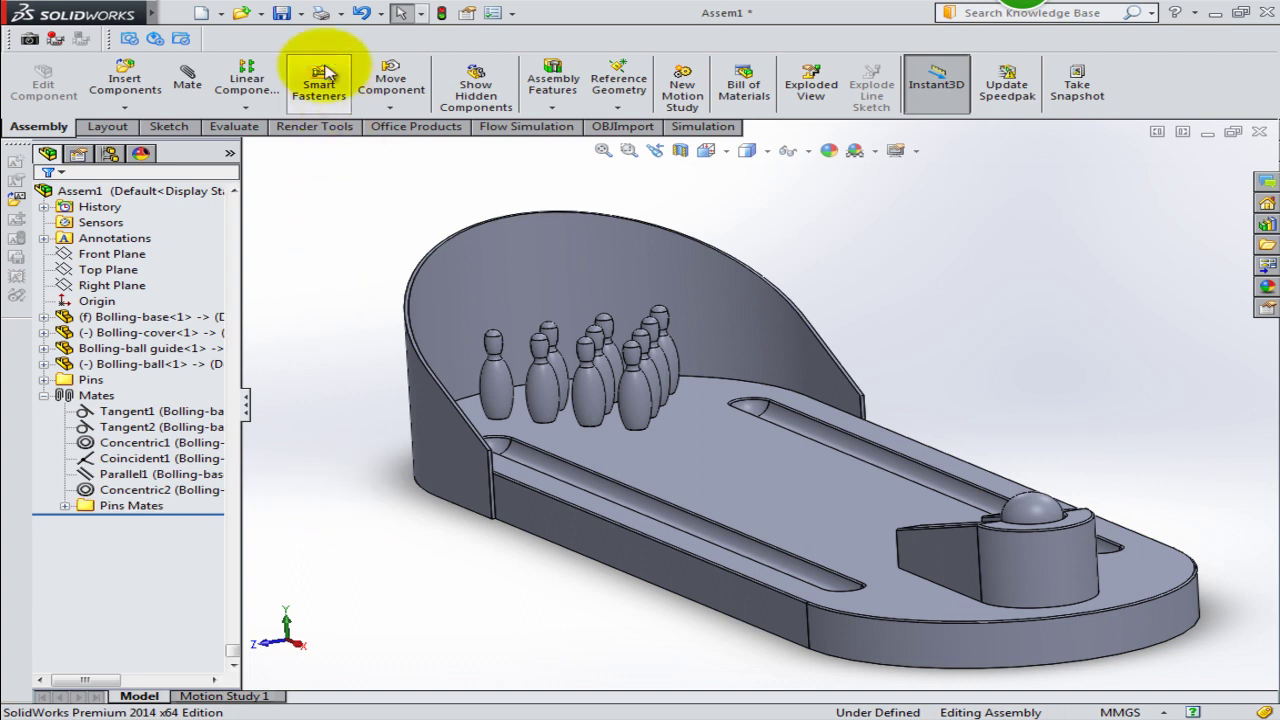
Save the assembly as 'Mini Bolling Assembly 2' in the Bolling Solidworks folder.
left_click(282, 14)
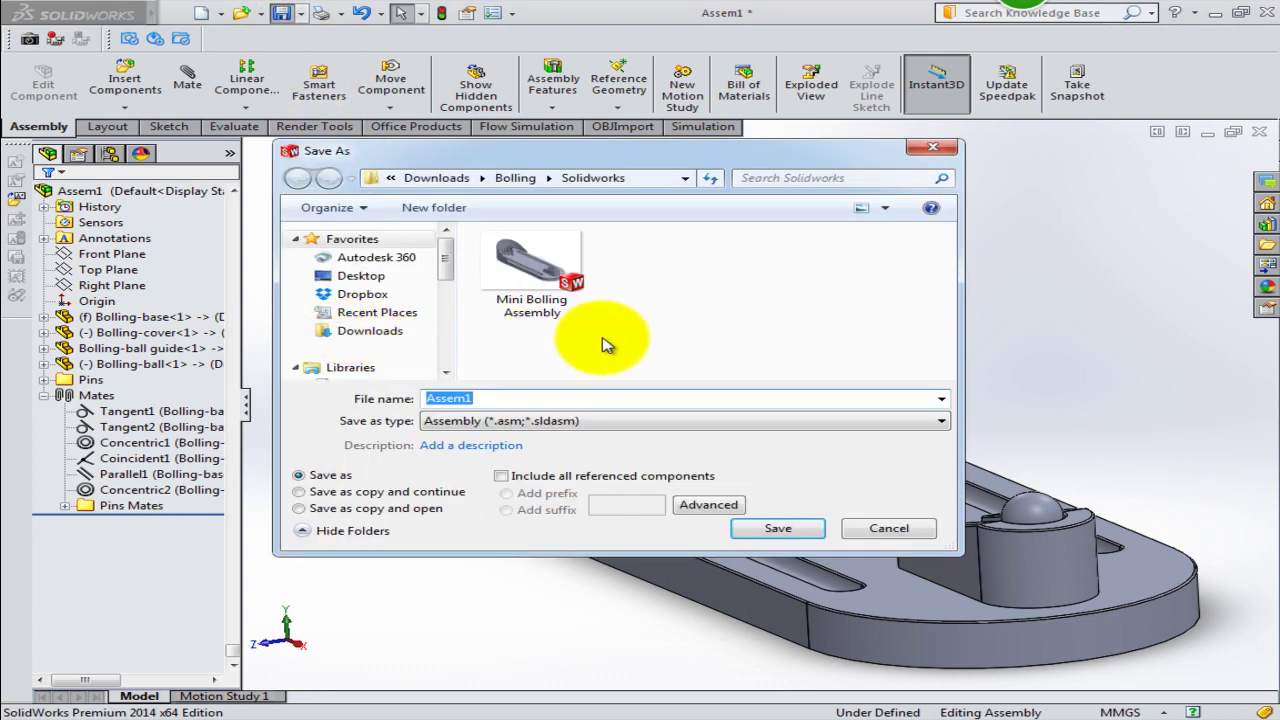
left_click(540, 318)
left_click(585, 400)
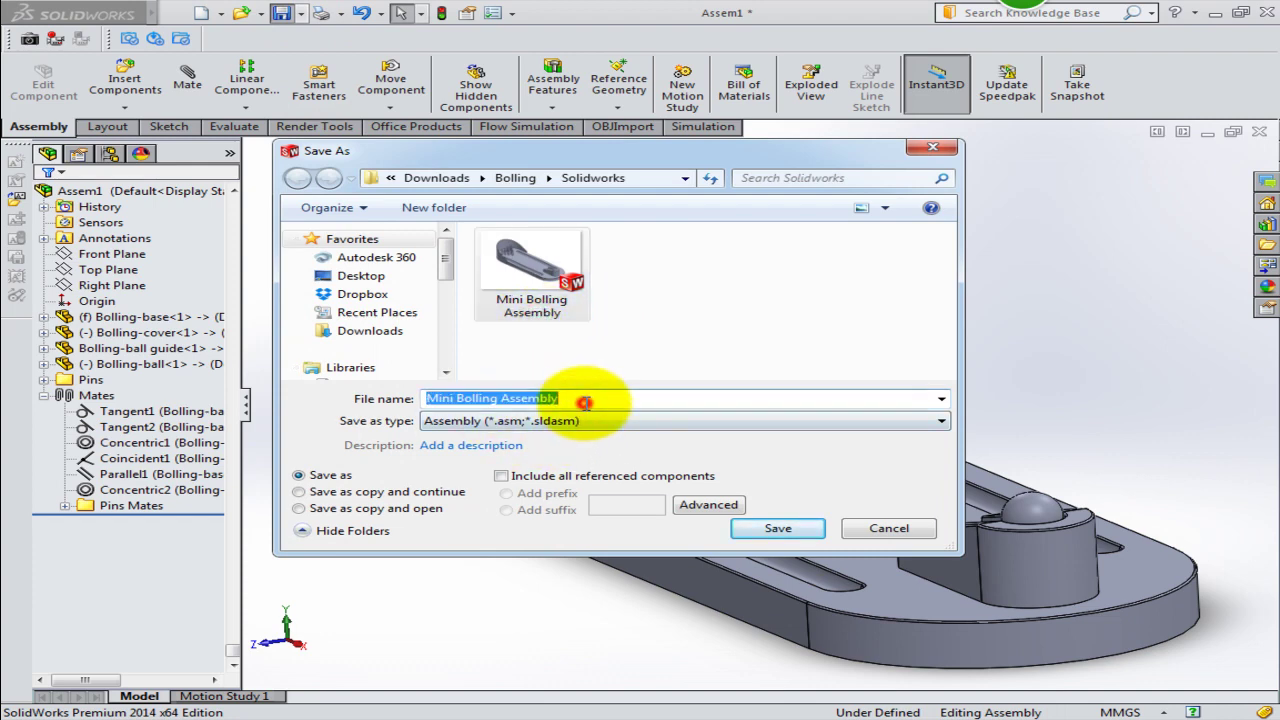
left_click(585, 402)
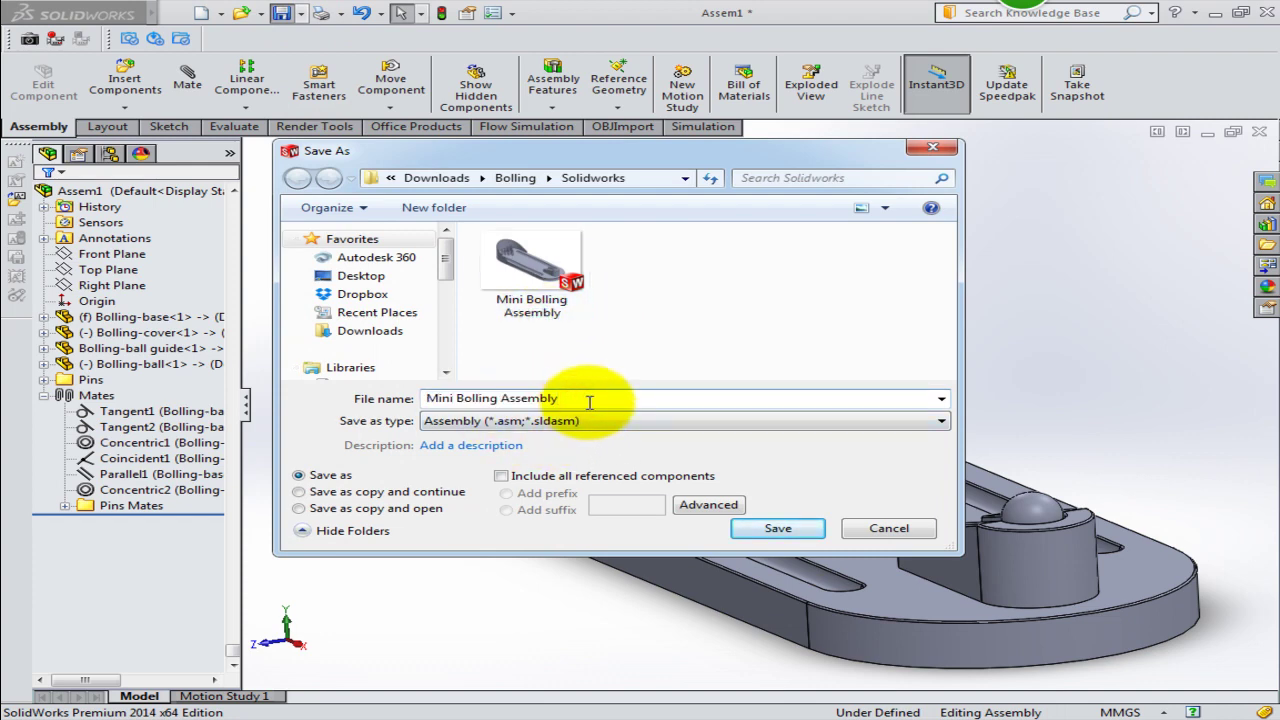
type("2")
left_click(768, 528)
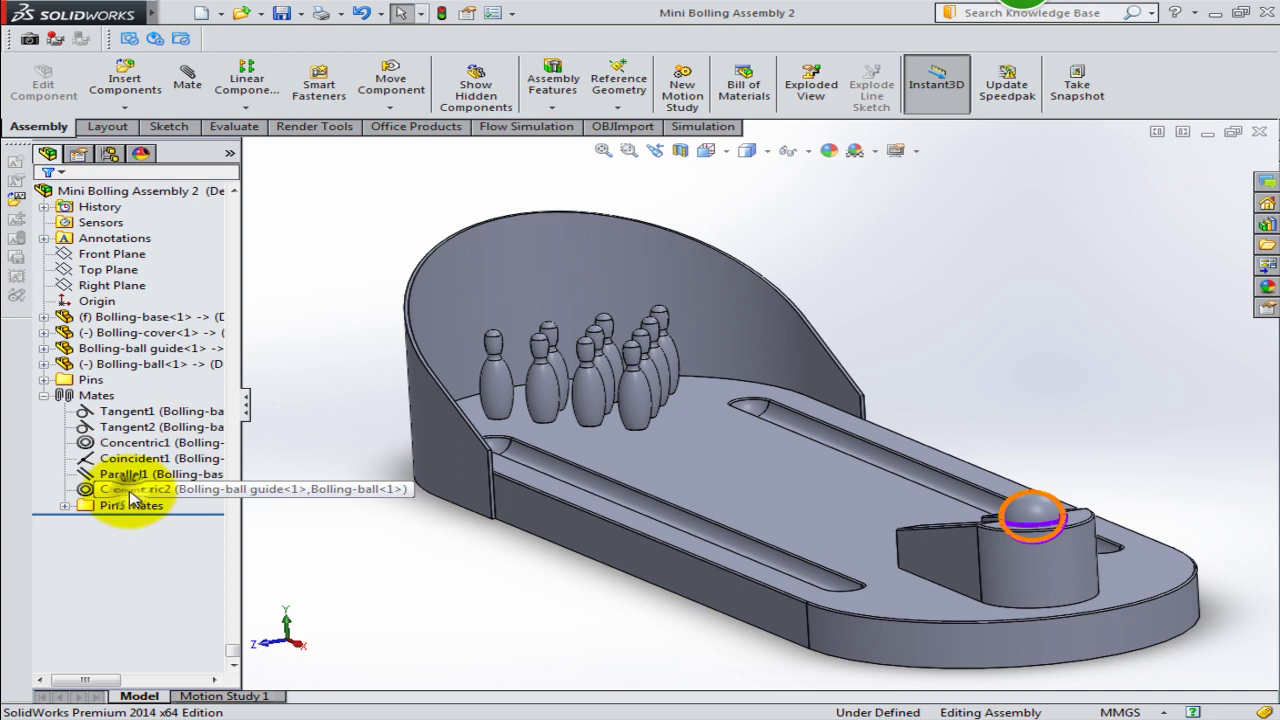
Suppress the Concentric2 mate and the whole Pins Mates folder.
right_click(130, 497)
left_click(172, 445)
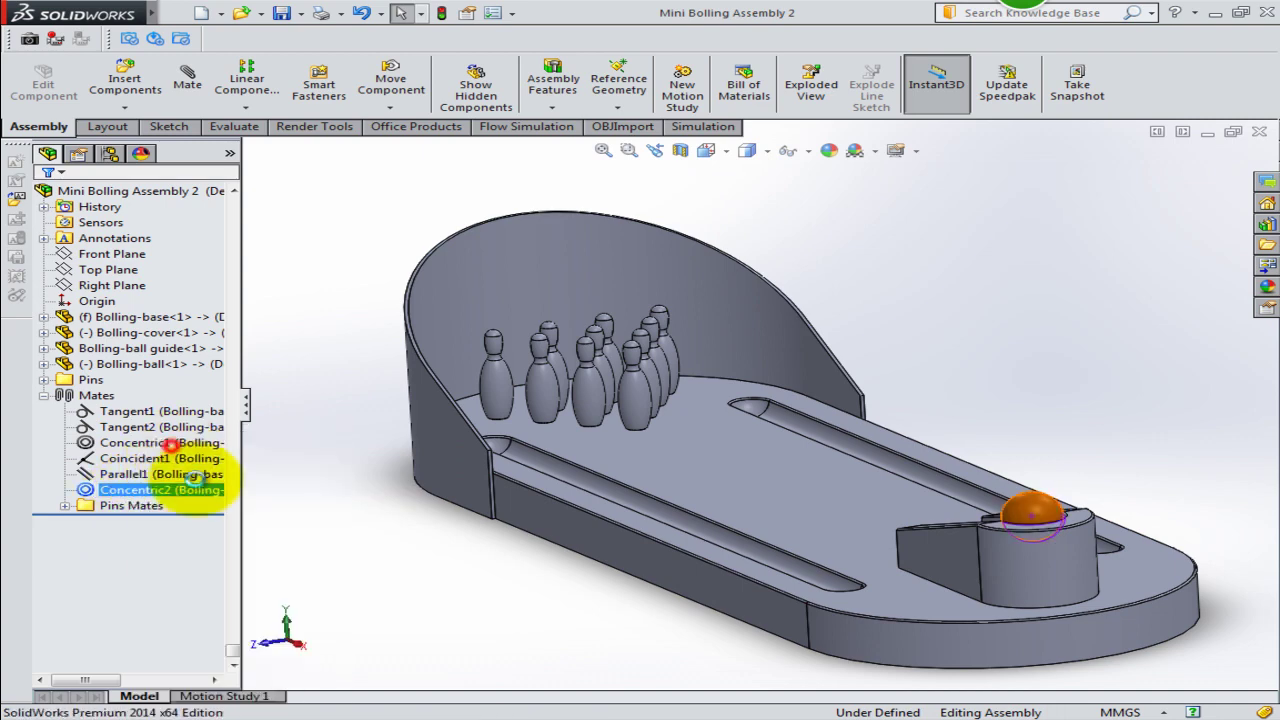
left_click(65, 508)
left_click(153, 366)
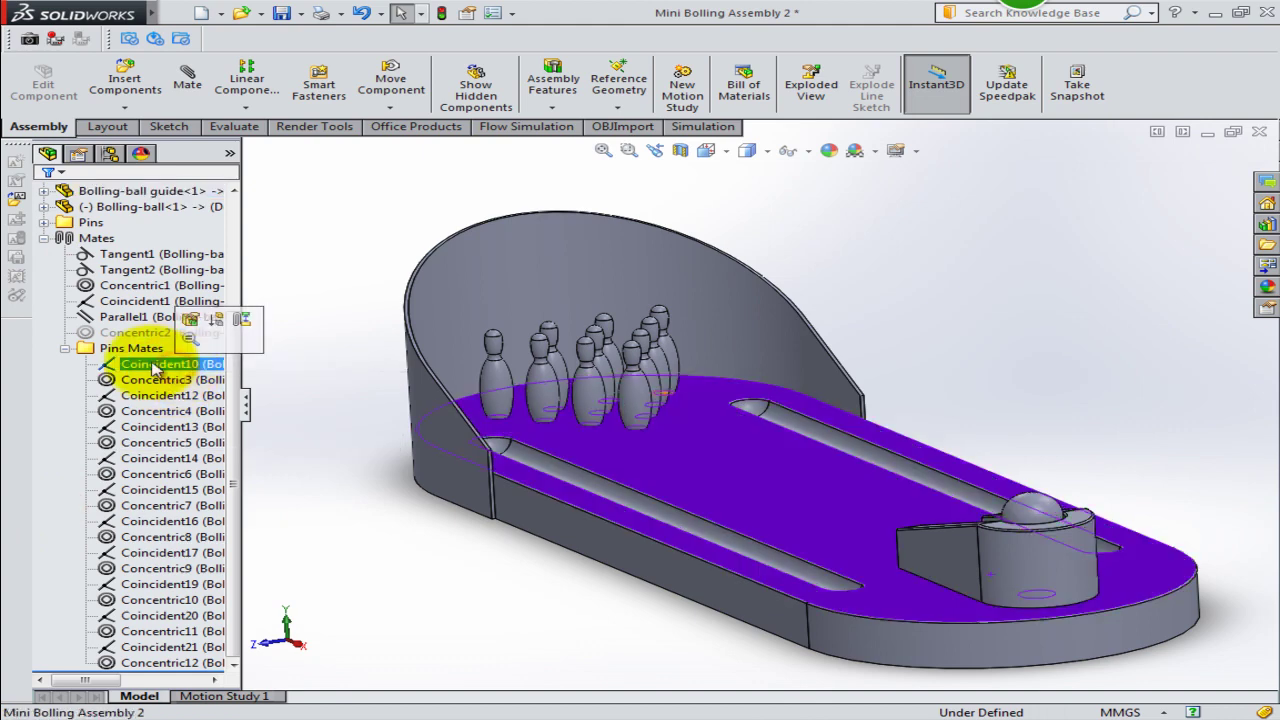
right_click(140, 349)
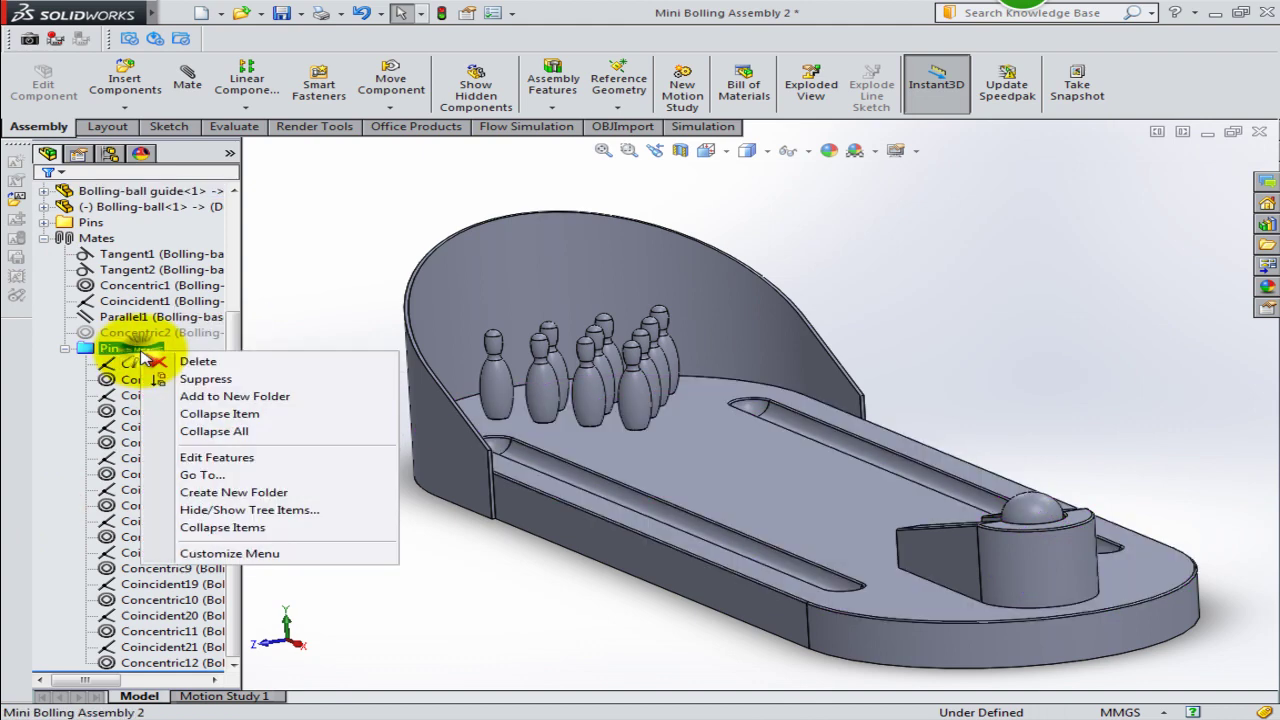
left_click(205, 379)
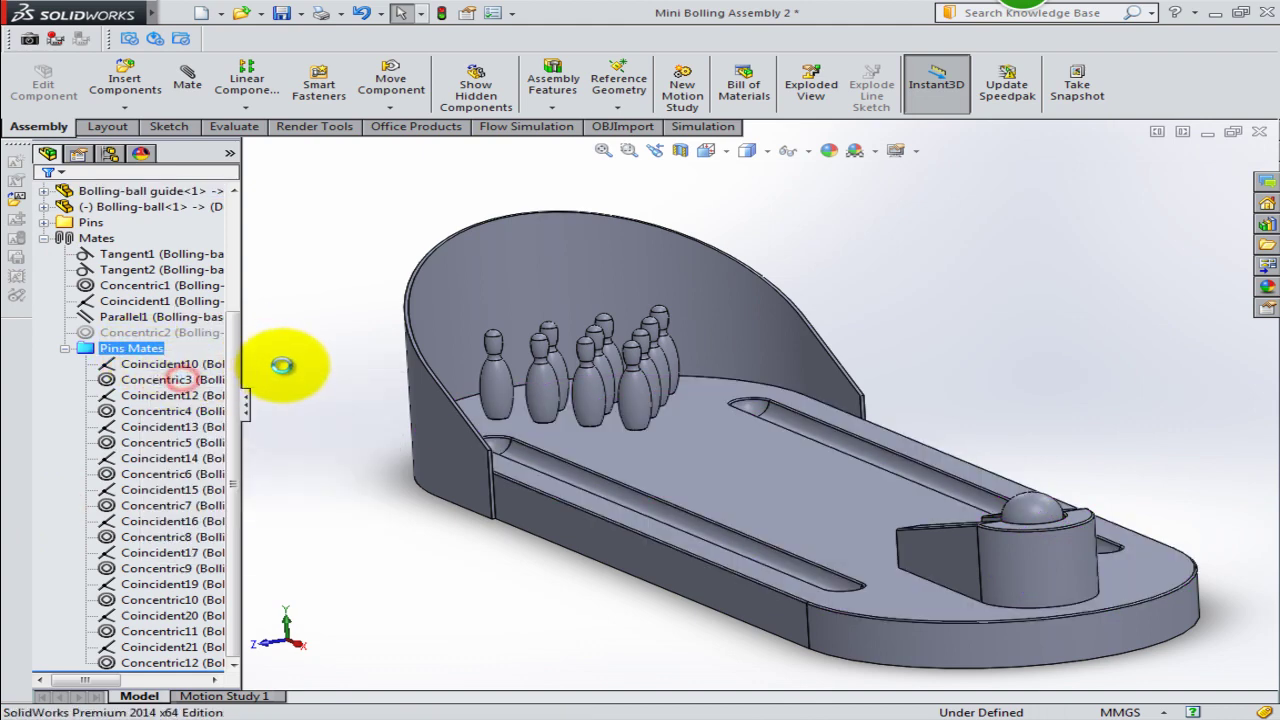
left_click(64, 348)
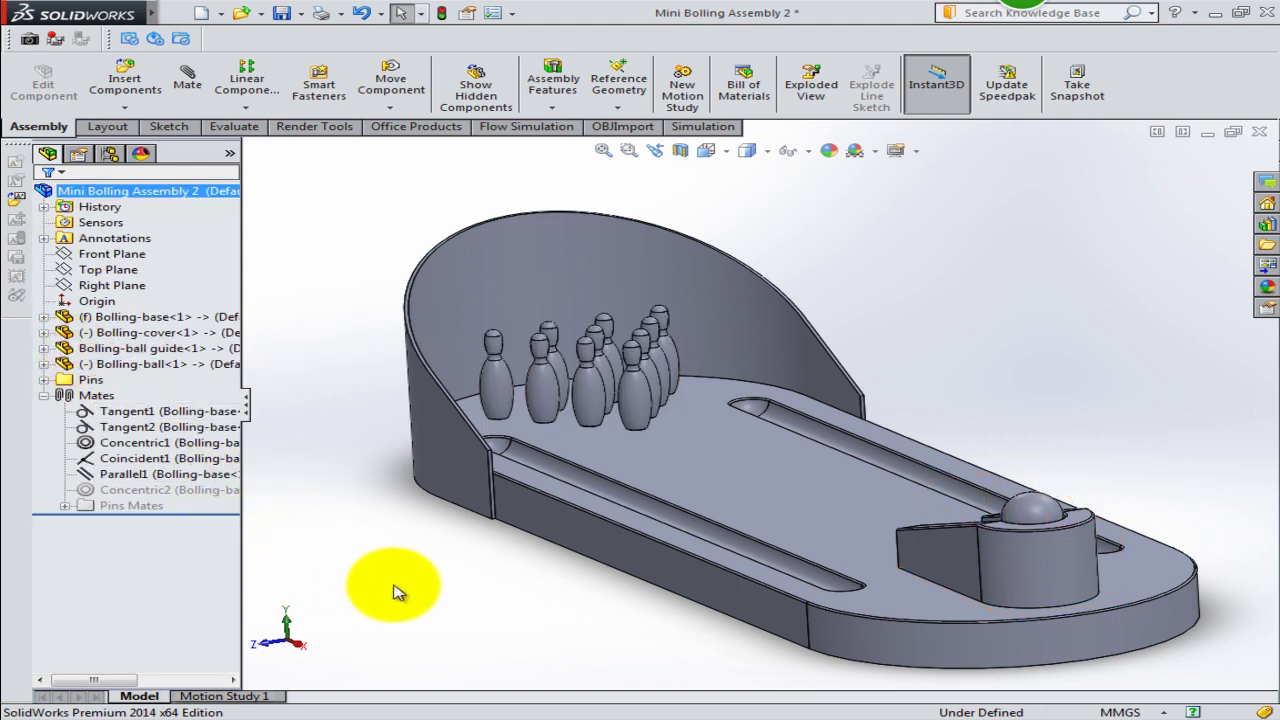
Make the Bolling-cover component fixed from the assembly tree.
left_click(709, 151)
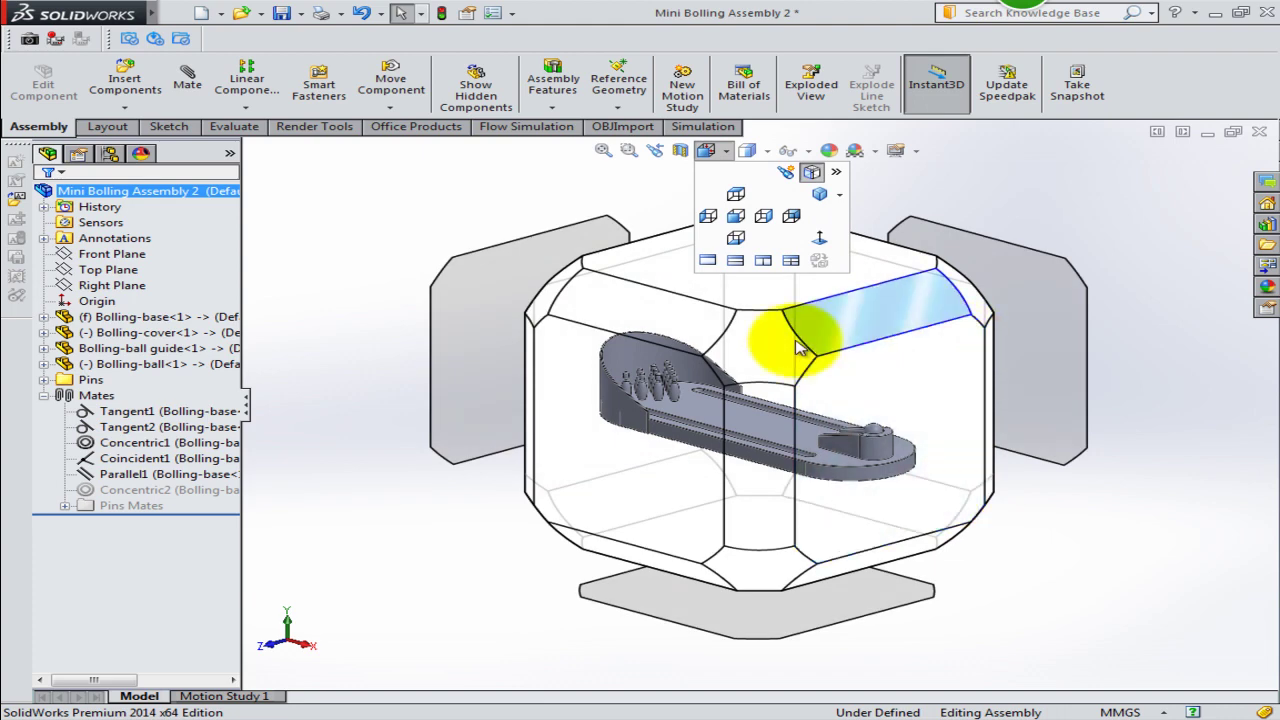
left_click(987, 319)
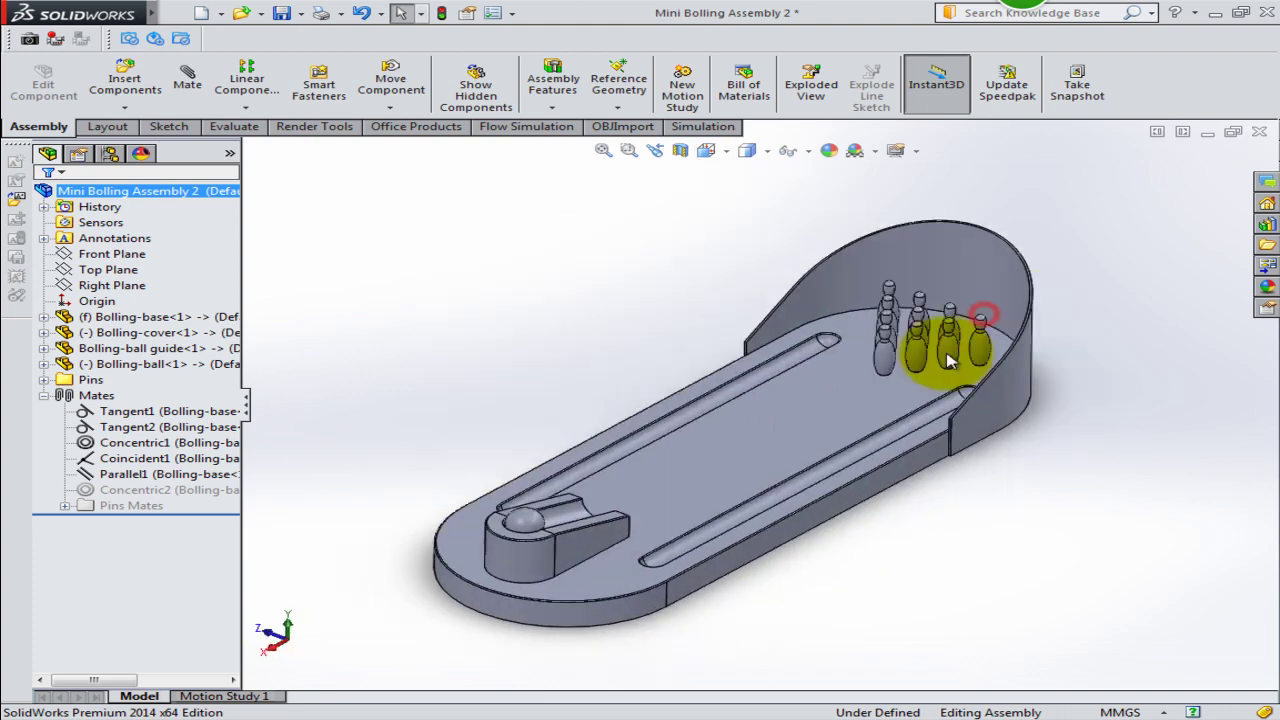
scroll(903, 407, "down", 2)
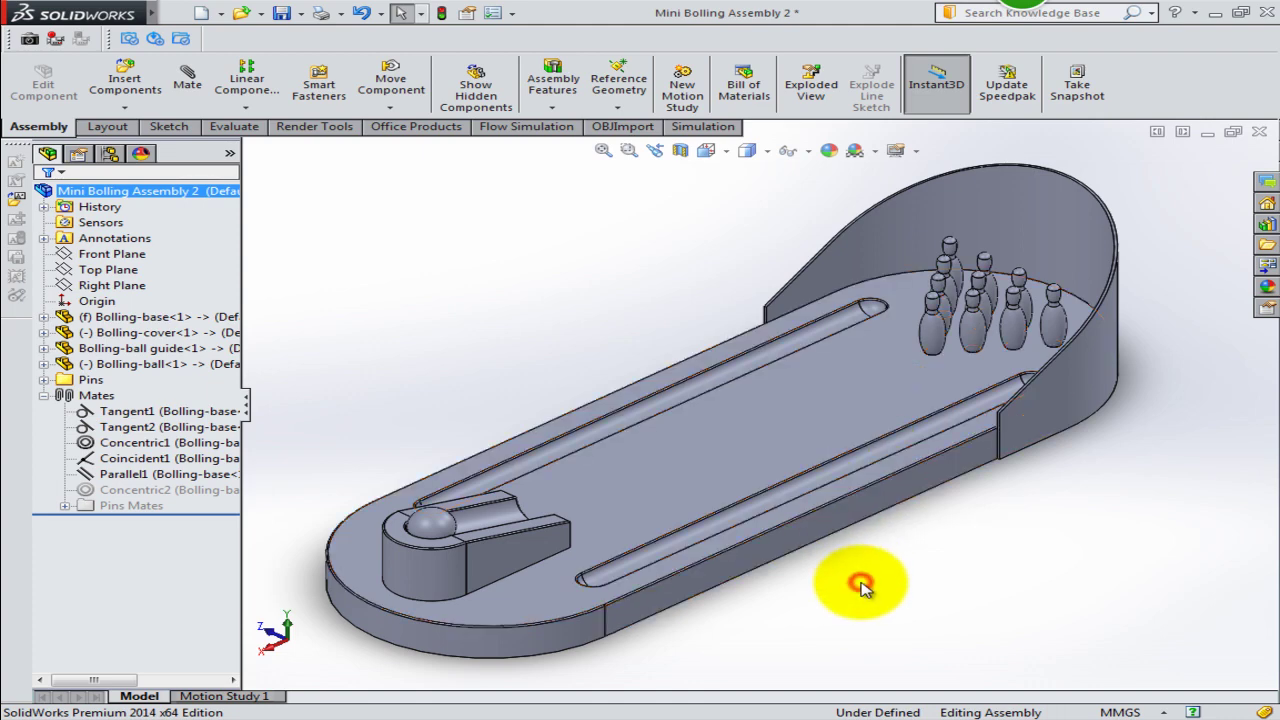
left_click(972, 522)
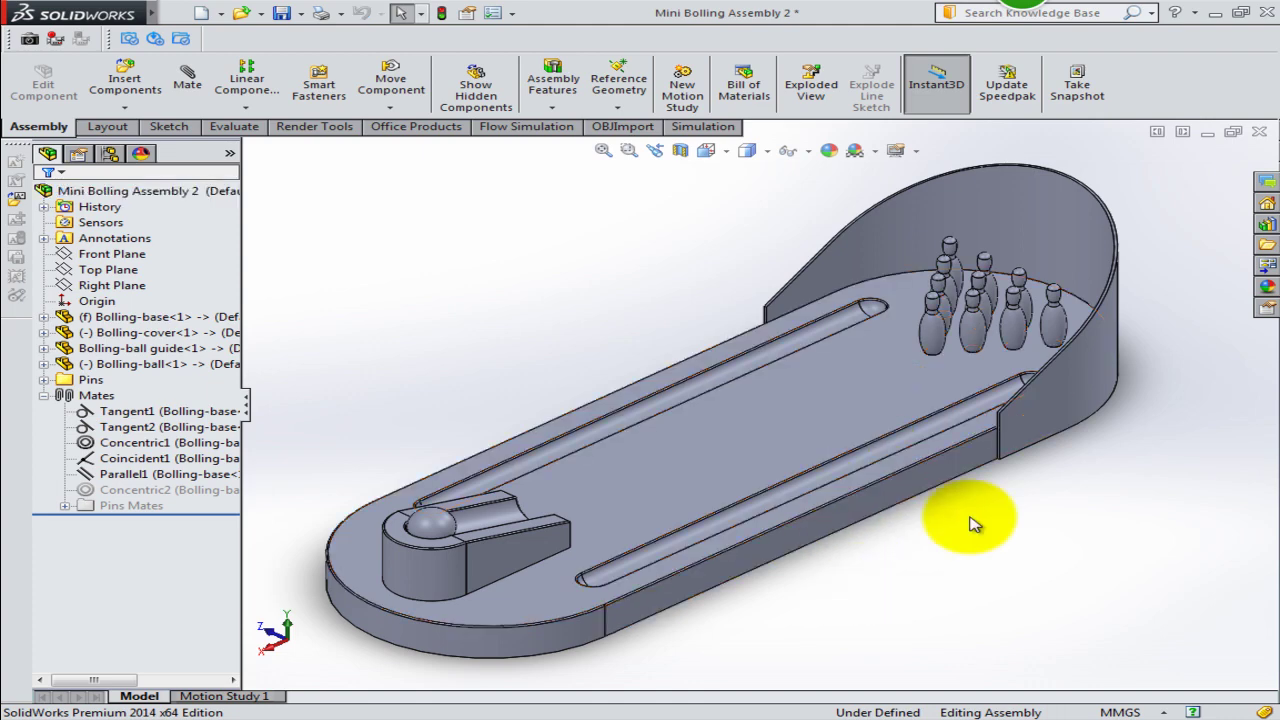
right_click(1030, 418)
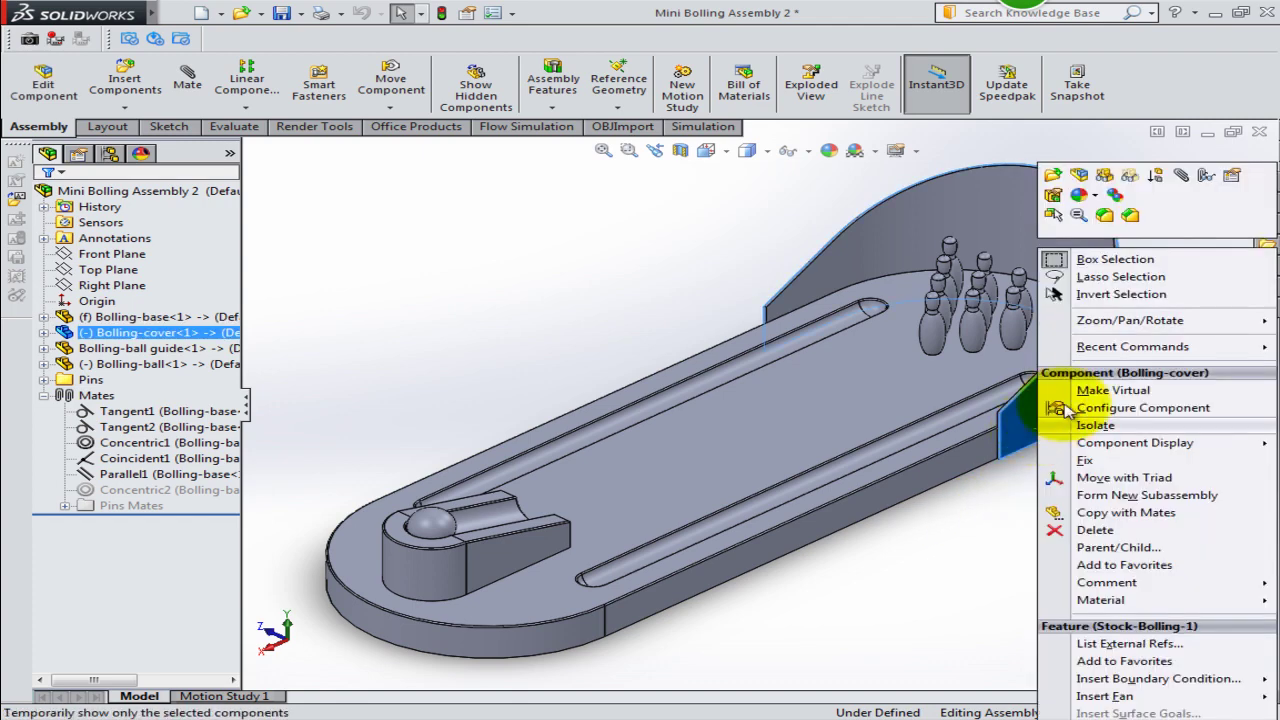
right_click(173, 338)
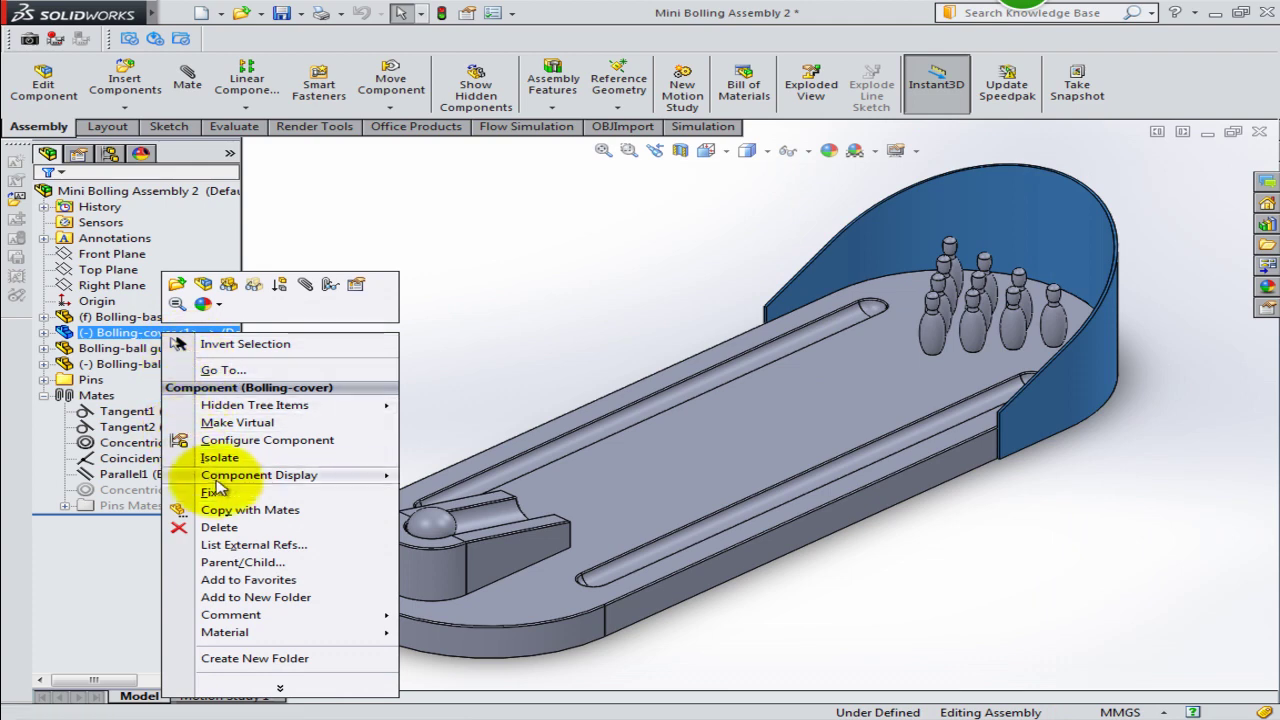
left_click(212, 492)
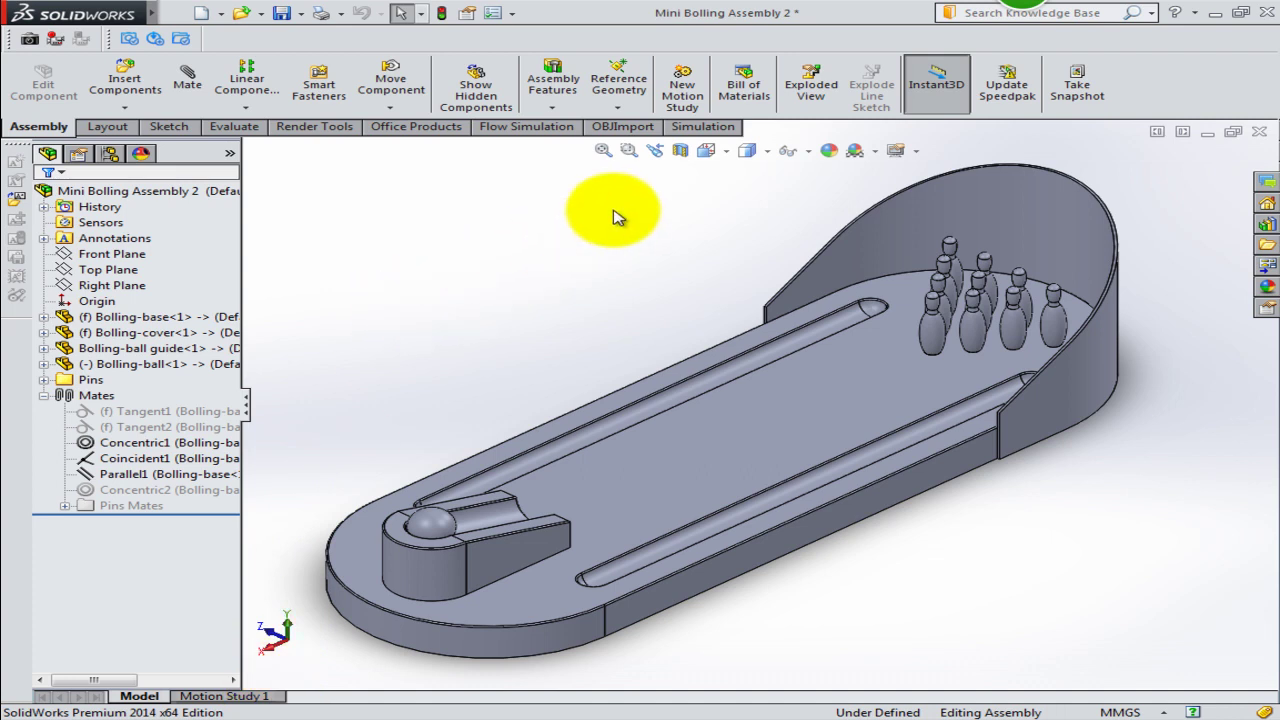
Create a Basic Motion study with gravity acting along the Y direction.
left_click(682, 90)
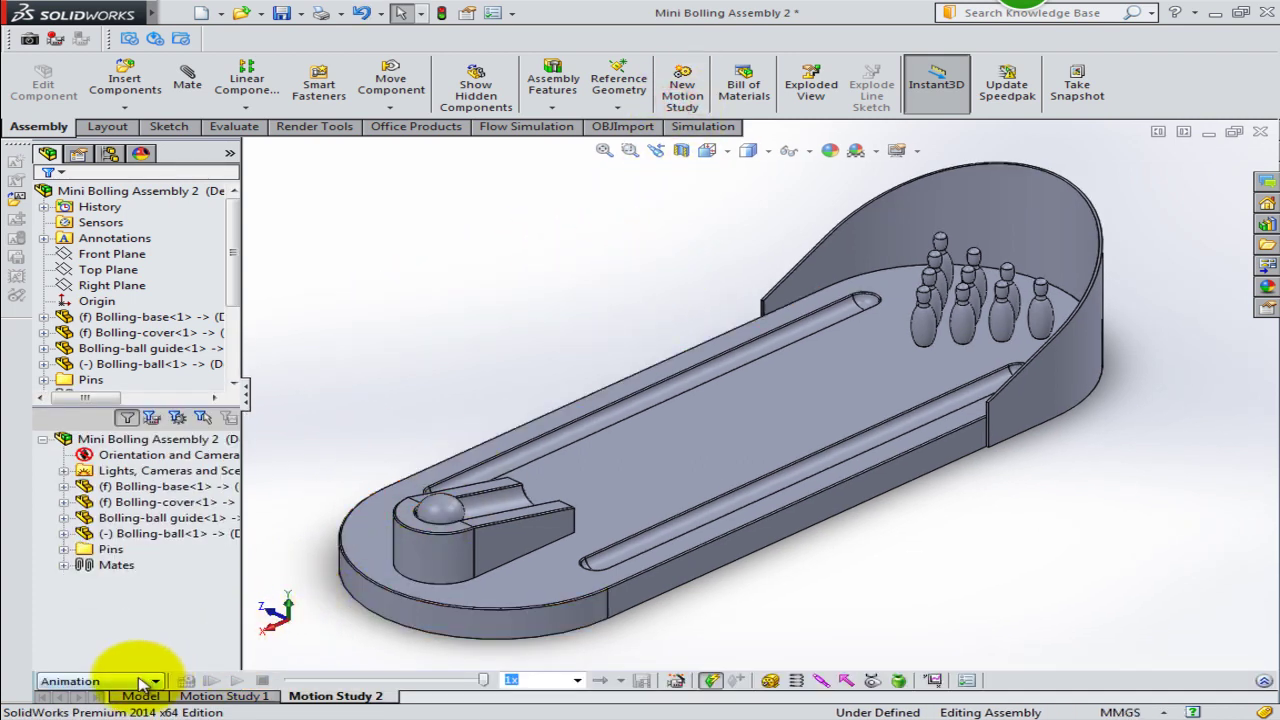
left_click(137, 681)
left_click(82, 714)
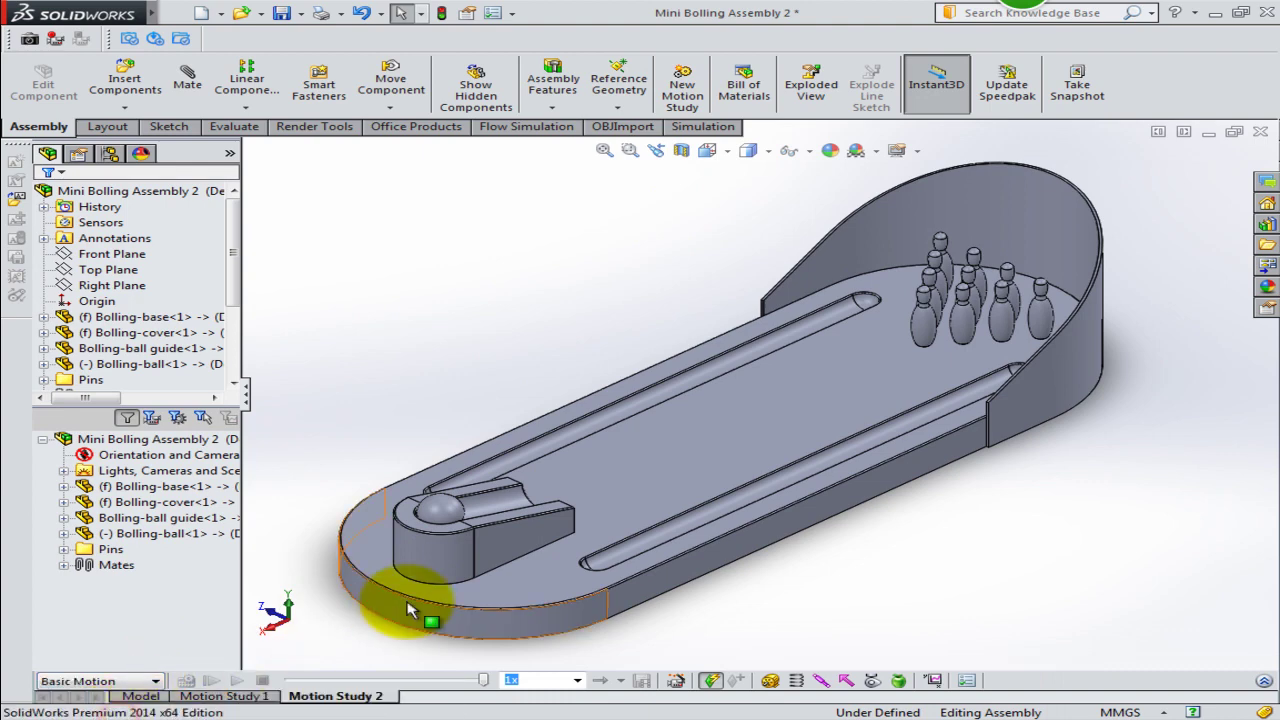
left_click(898, 681)
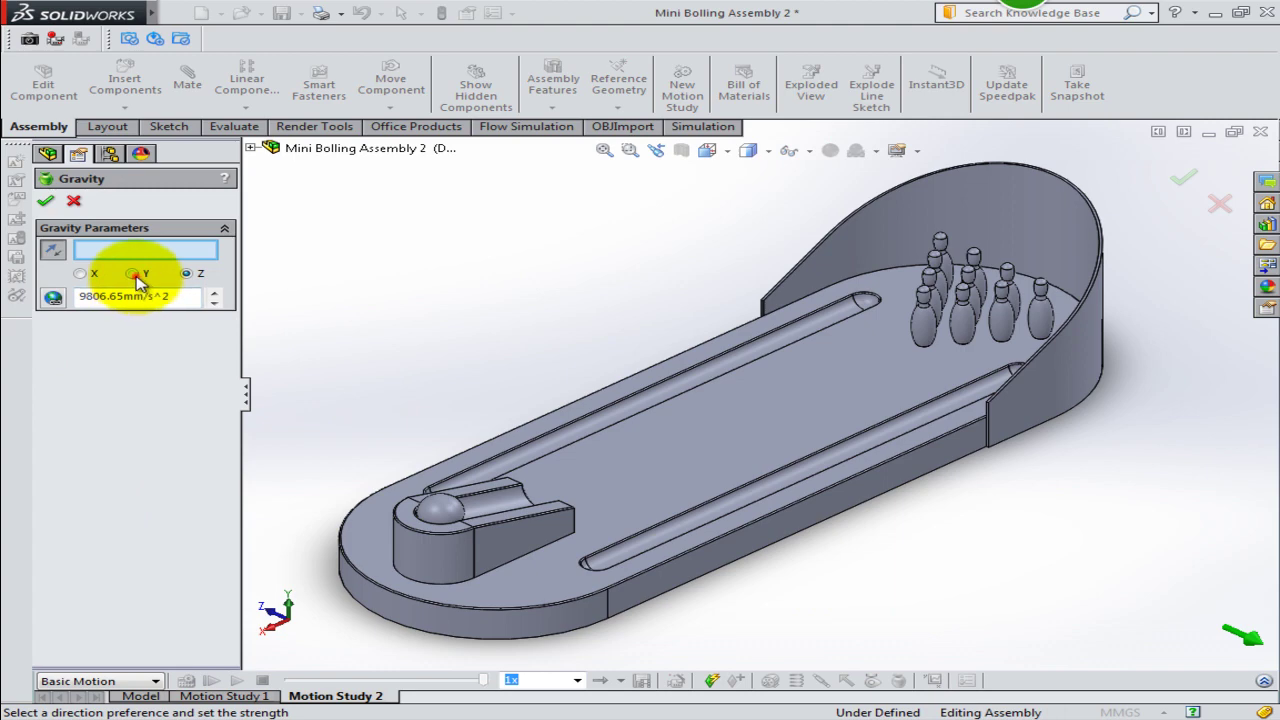
left_click(134, 273)
left_click(45, 200)
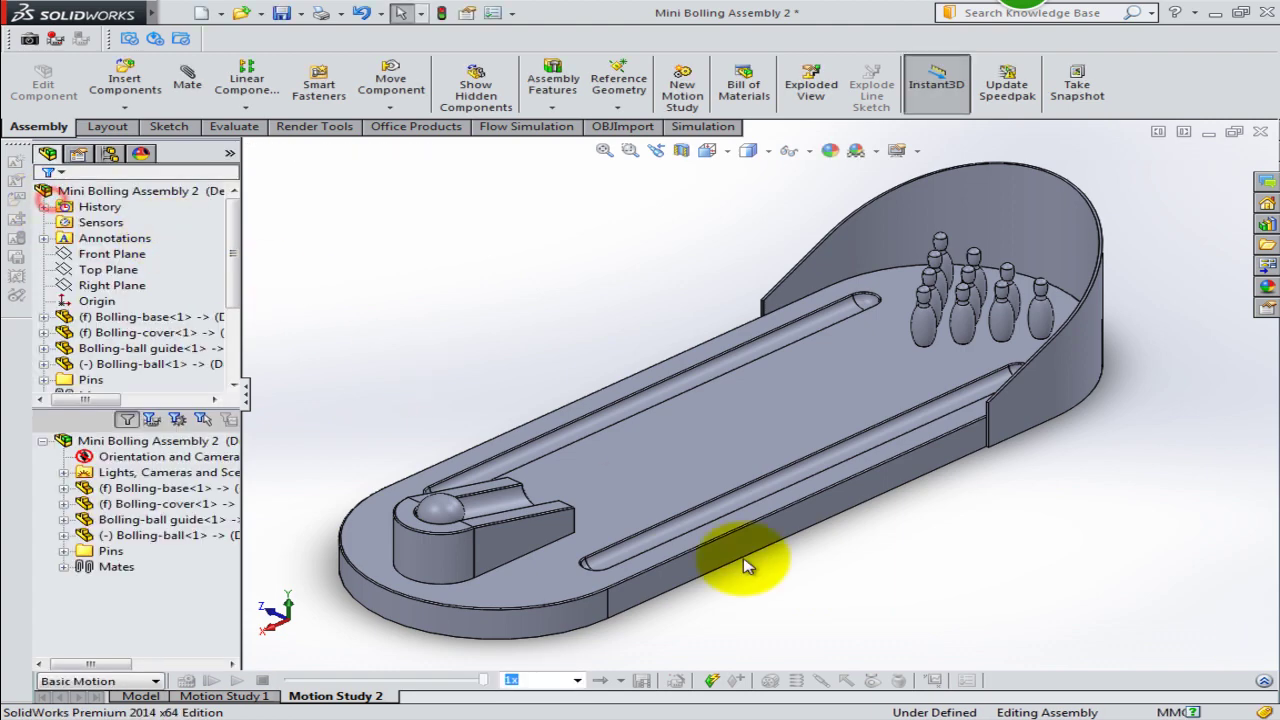
Add solid-body contact between all box-selected components of the model.
left_click(872, 680)
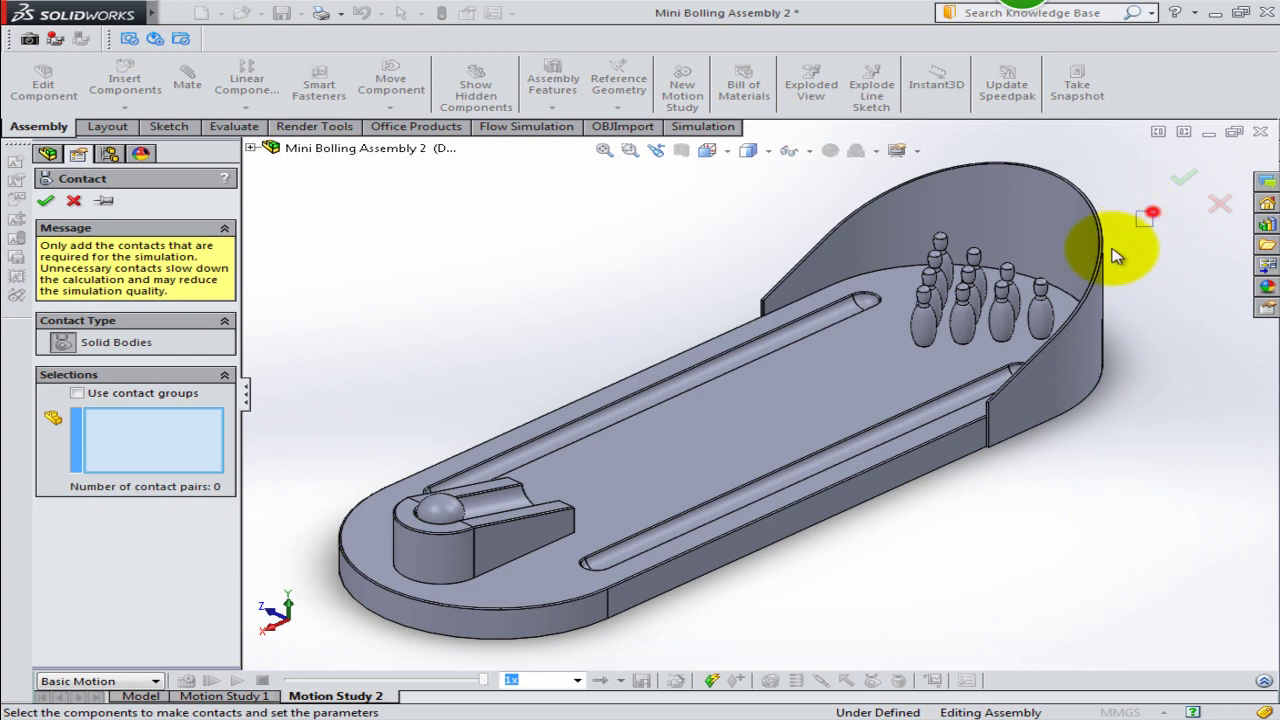
left_click_drag(1153, 211, 330, 625)
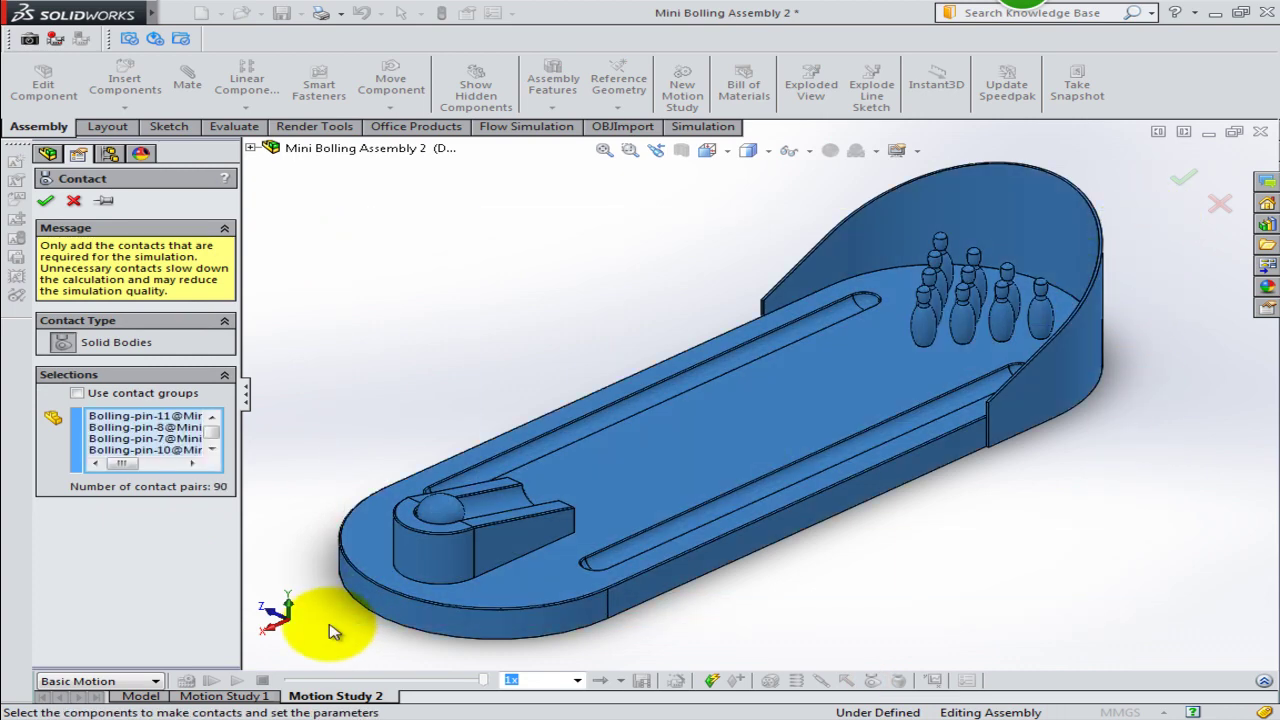
left_click(47, 203)
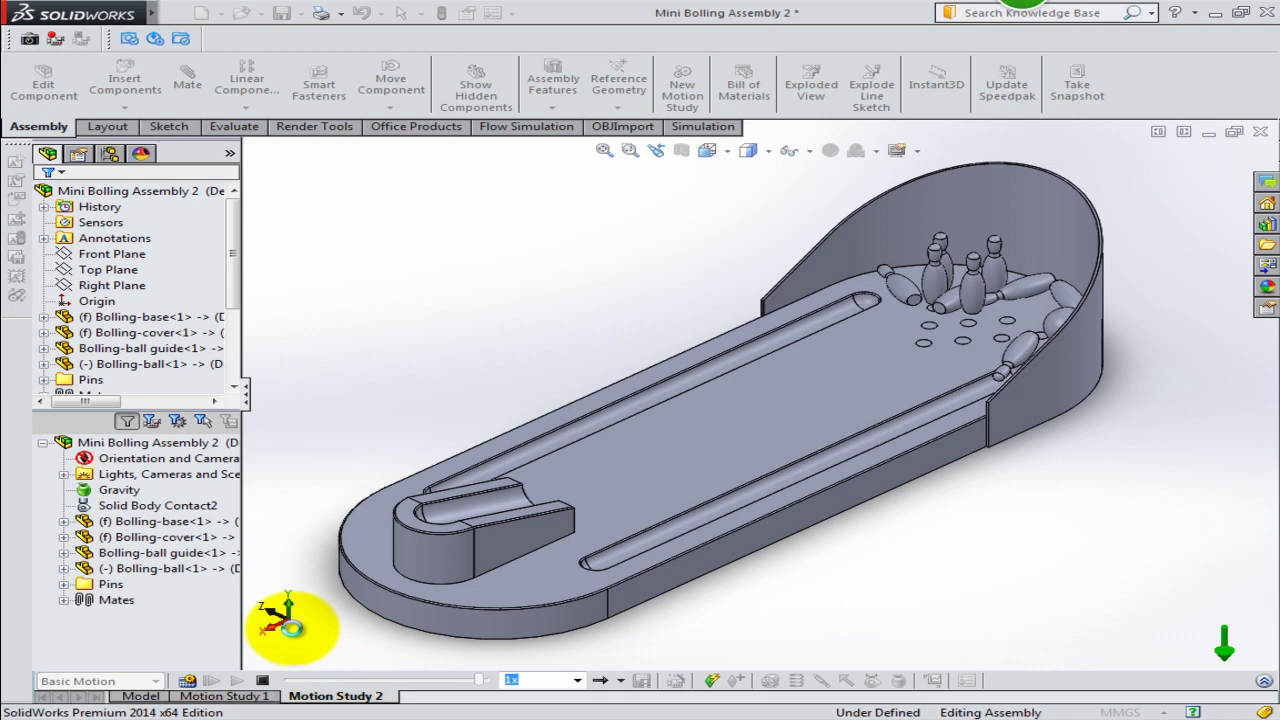
Set playback speed to 0.1x and replay the motion study from the start.
left_click(577, 682)
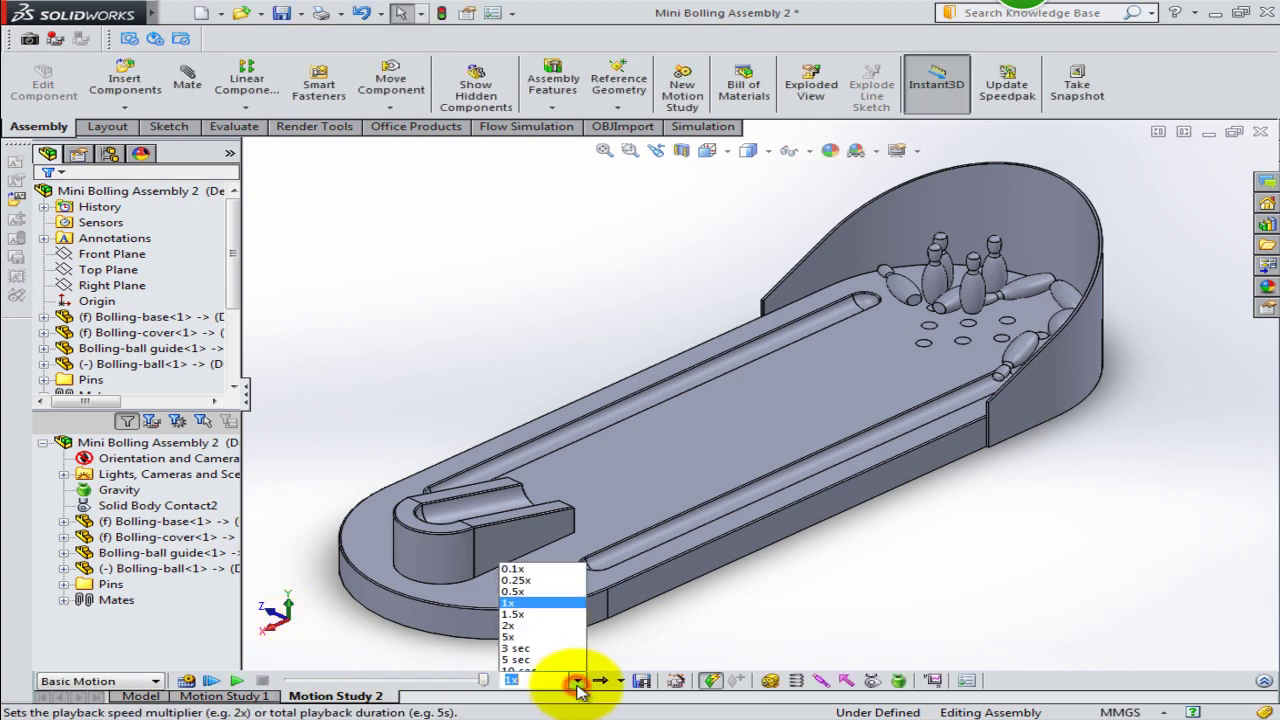
left_click(544, 567)
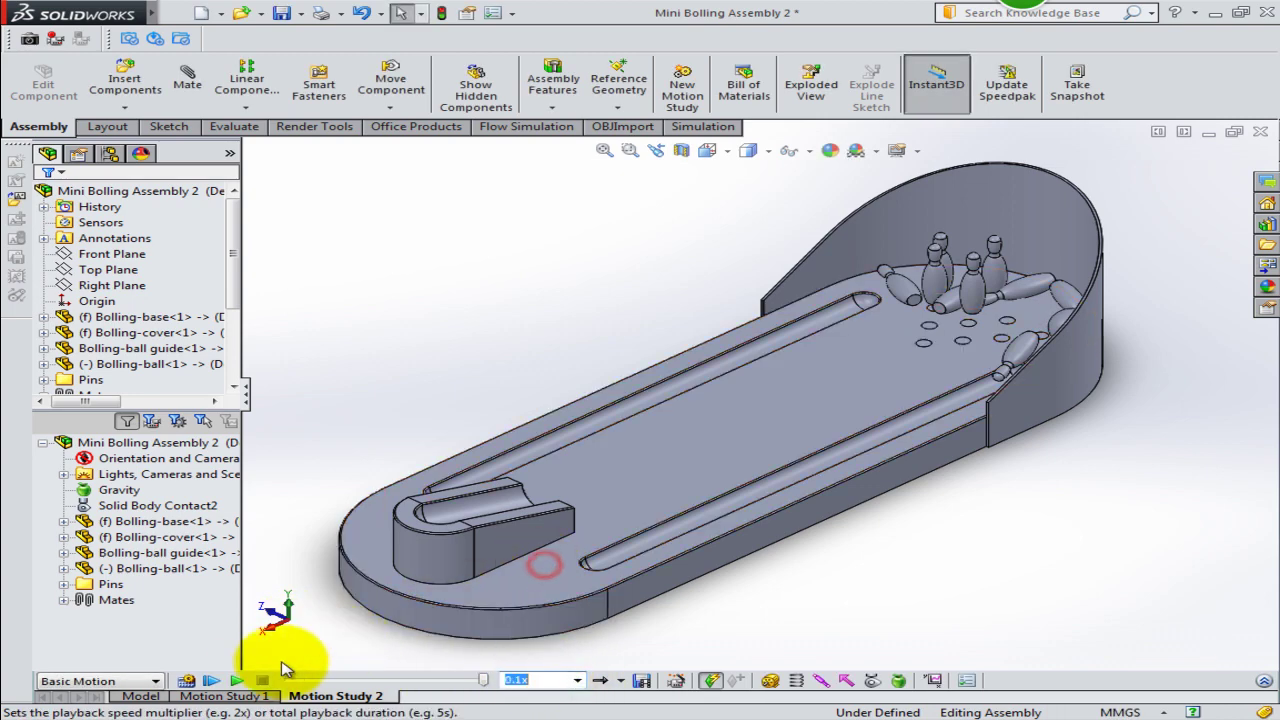
left_click(237, 680)
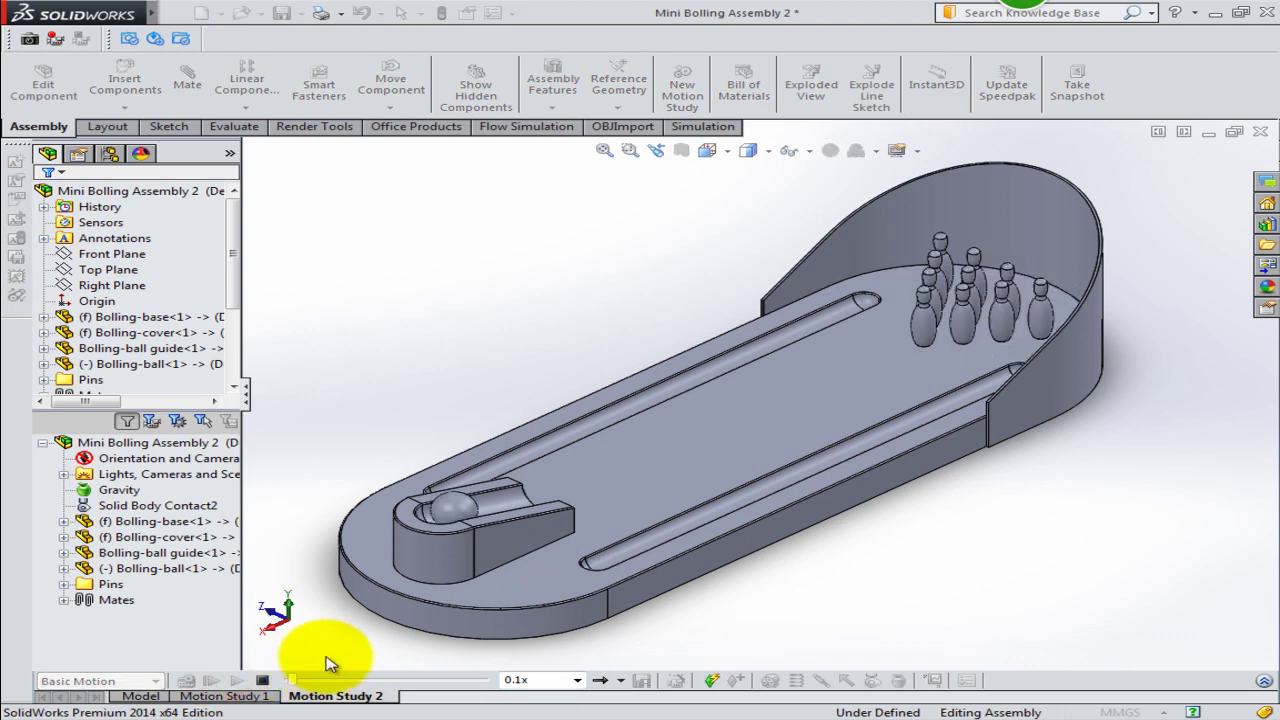